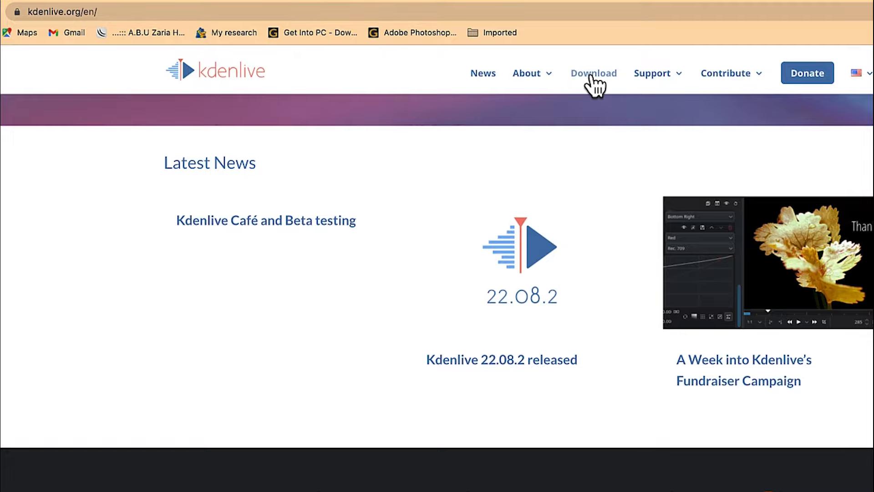
Open the download page of the Kdenlive website, and launch the installed Kdenlive video editor.
click(590, 76)
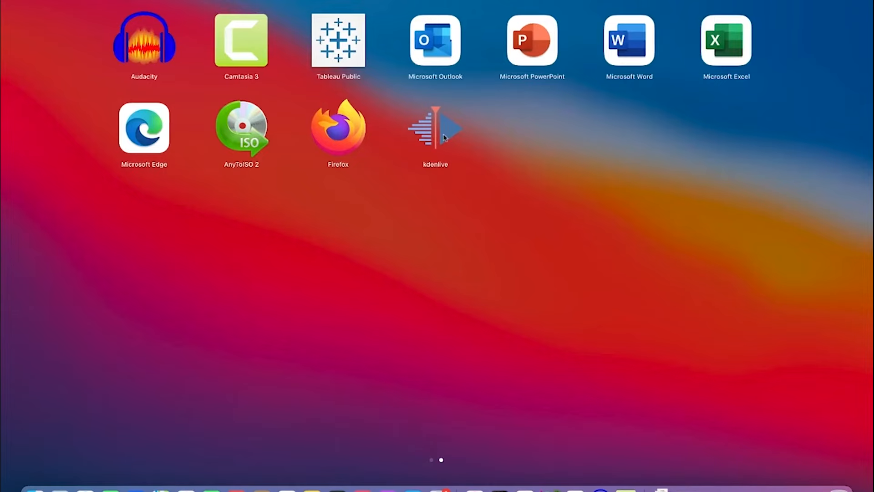
click(435, 129)
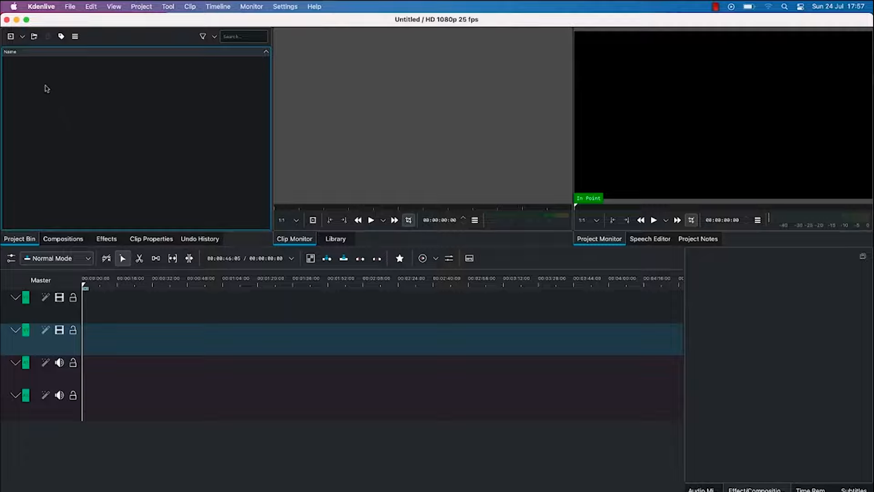
click(22, 38)
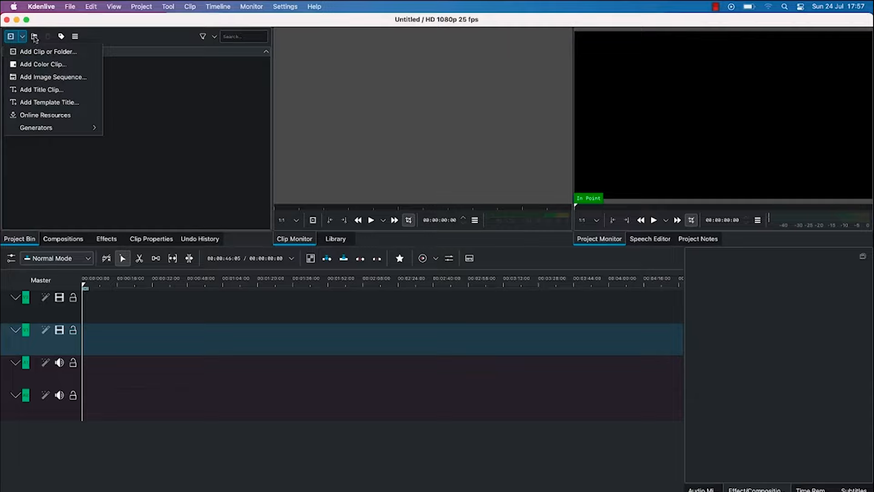
click(74, 39)
click(76, 37)
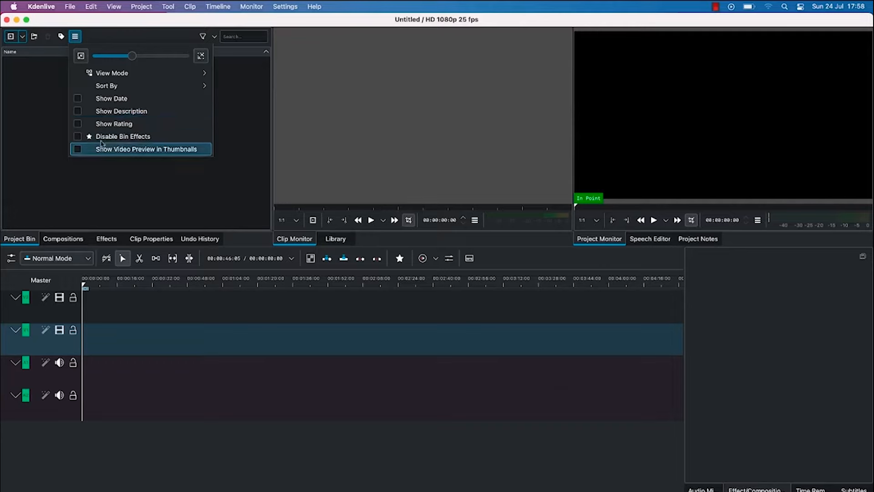
click(39, 85)
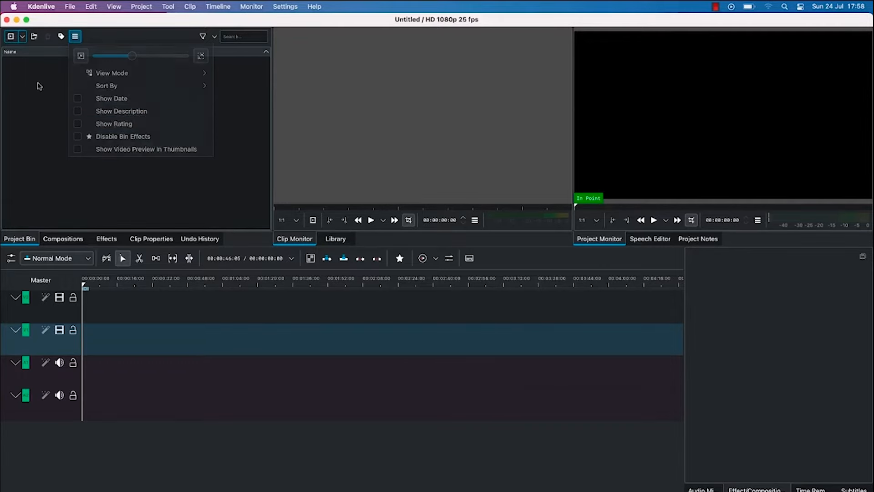
click(214, 37)
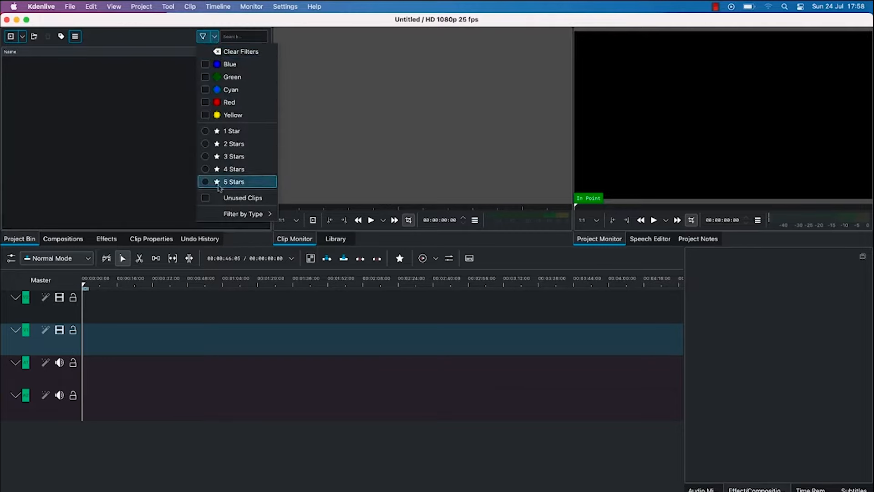
click(126, 104)
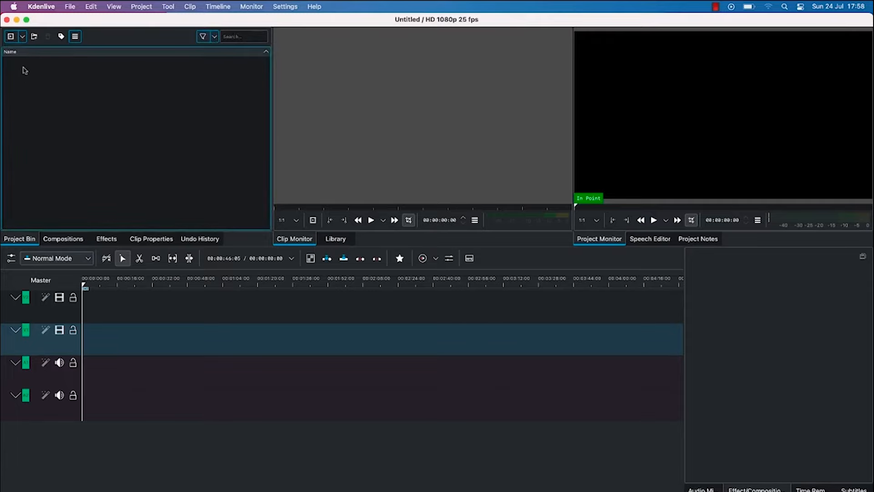
Import the video Intro final.mp4 from the Intro folder into the project bin.
click(22, 36)
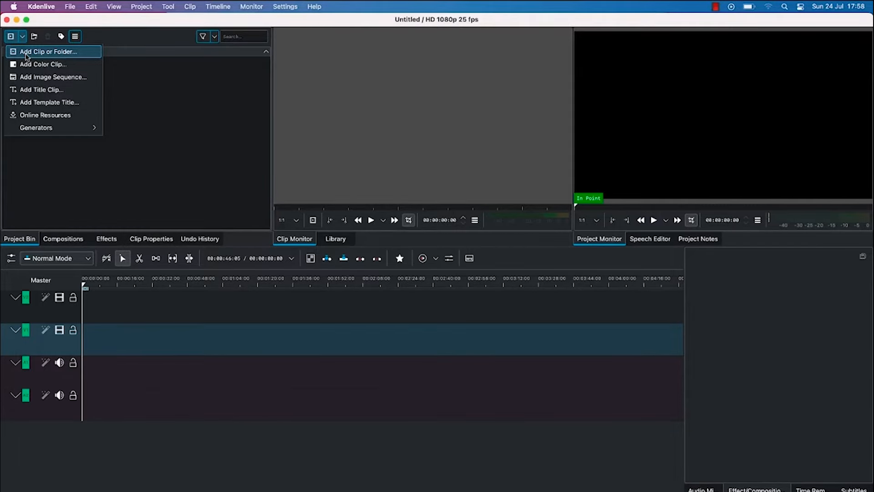
click(26, 55)
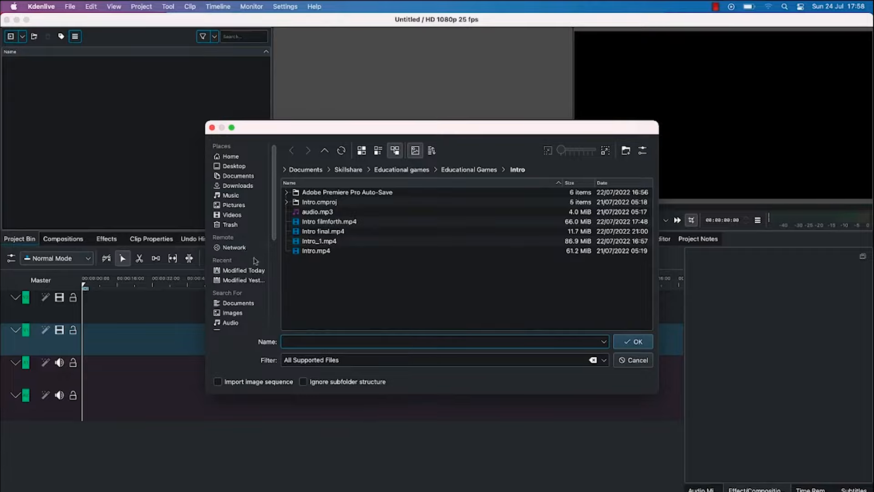
click(327, 231)
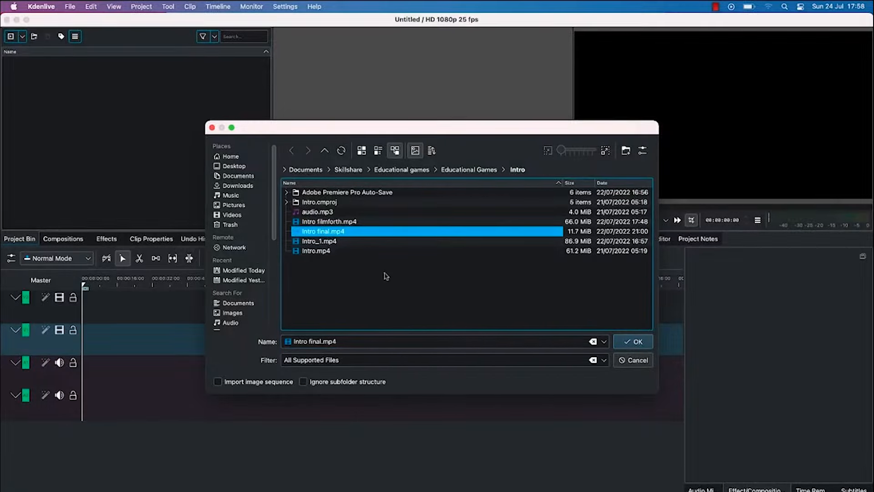
click(634, 342)
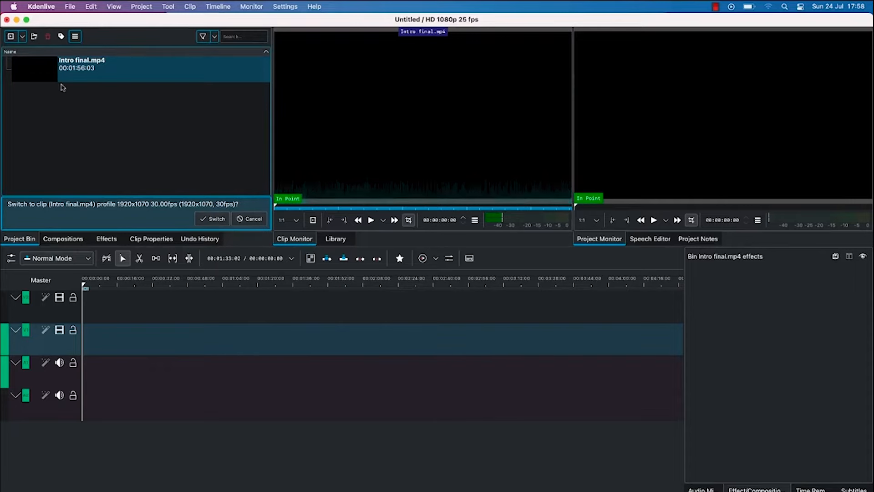
Preview Intro final.mp4 in the clip monitor and switch the project to the clip's 1920x1070, 30 fps profile.
click(52, 73)
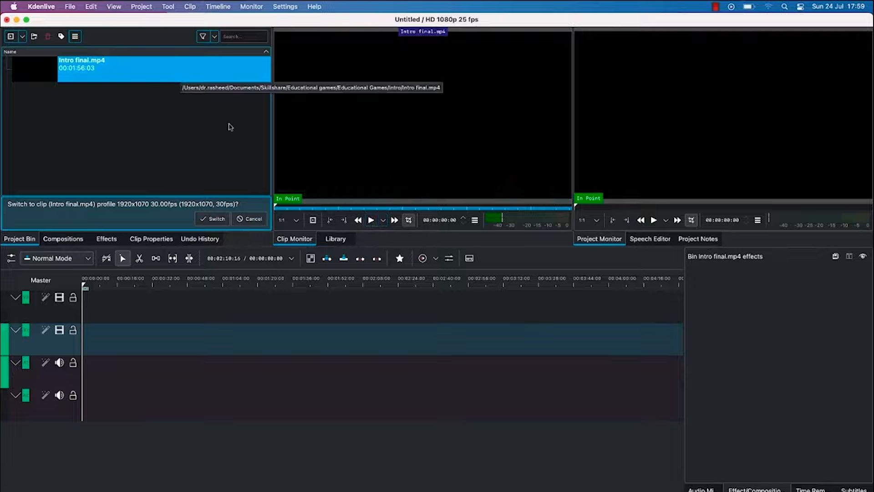
click(371, 221)
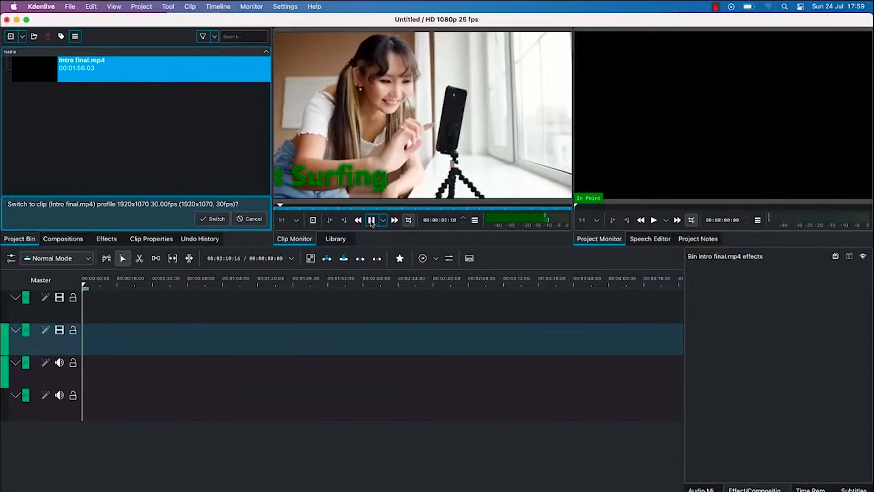
click(371, 220)
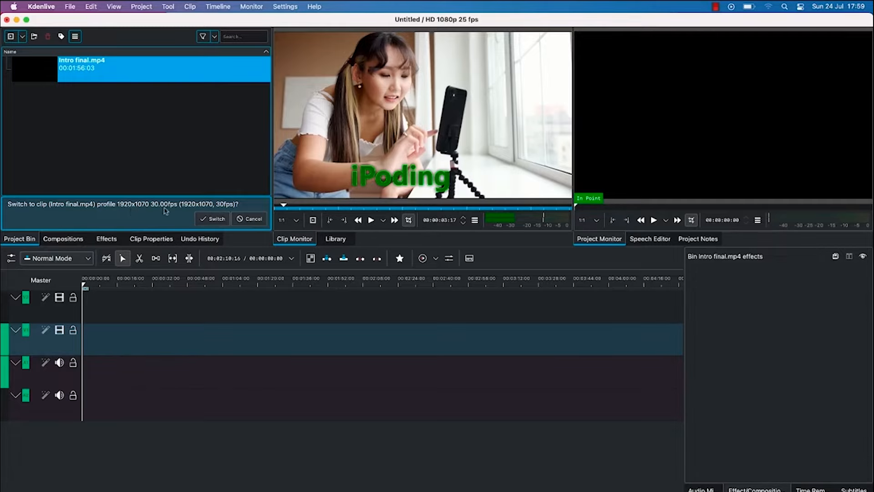
click(212, 219)
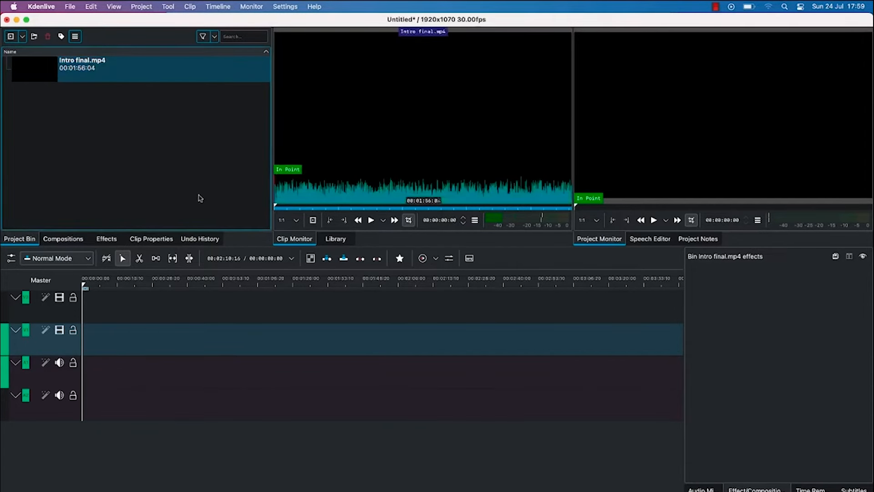
Place Intro final.mp4 at the very start of the V1 and A1 tracks and play the timeline.
click(79, 78)
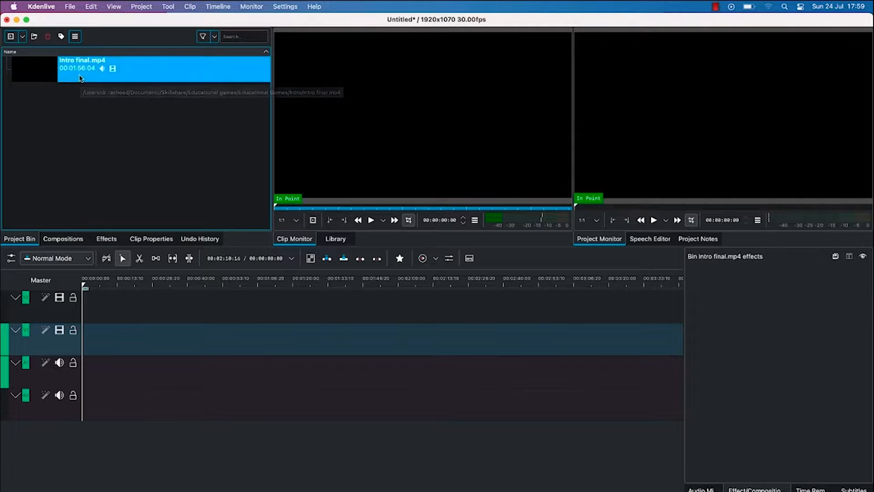
drag(79, 79, 169, 336)
drag(149, 335, 54, 347)
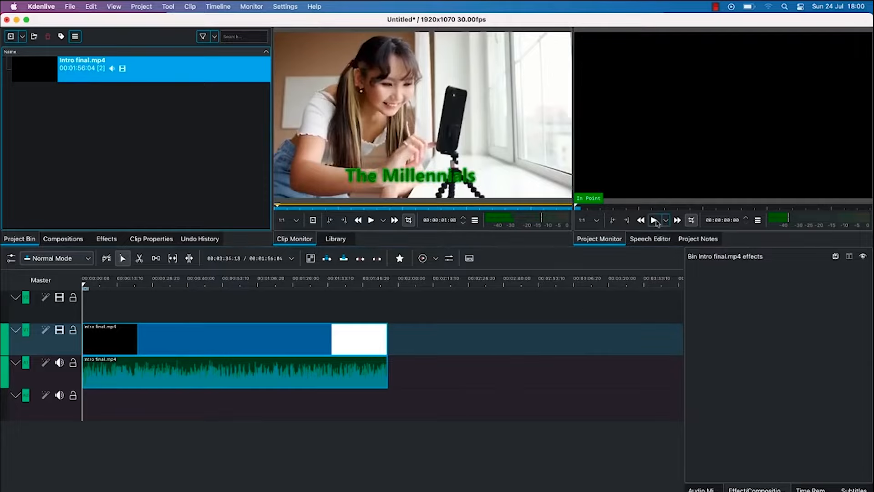
click(653, 221)
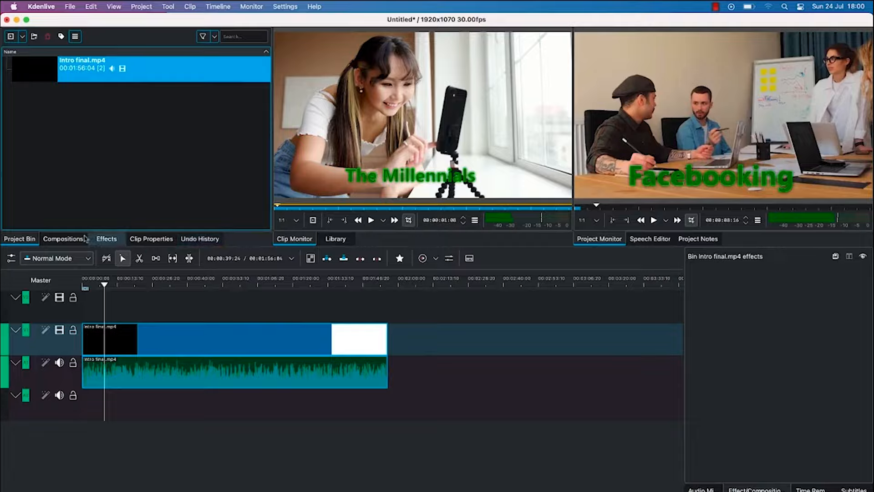
Examine the properties of Intro final.mp4, including its metadata, video and audio settings, markers and analysis data, and return to the project bin.
click(159, 244)
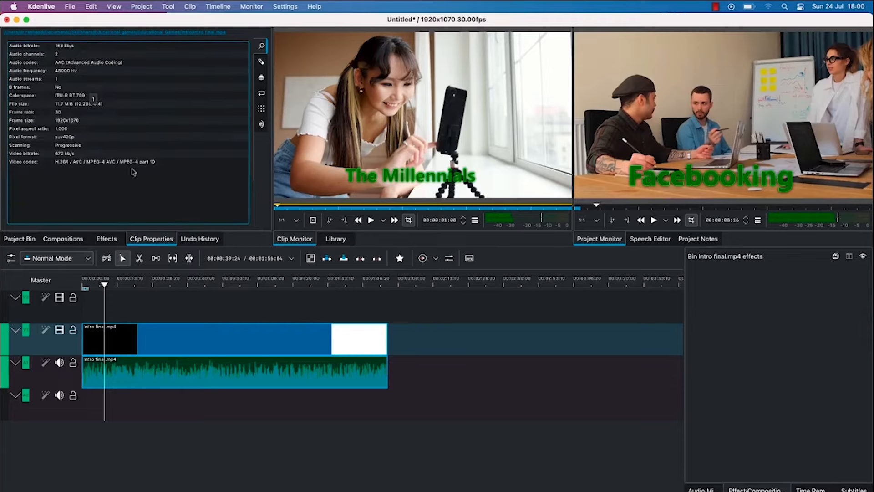
click(262, 67)
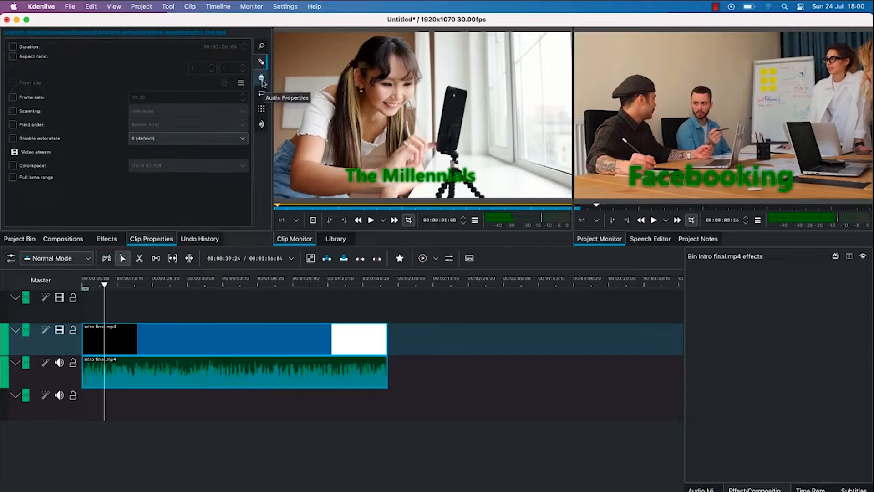
click(262, 81)
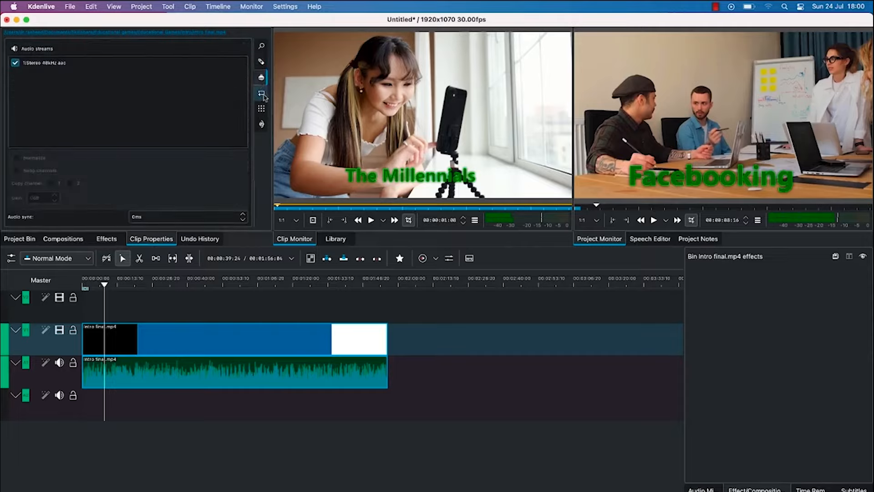
click(262, 94)
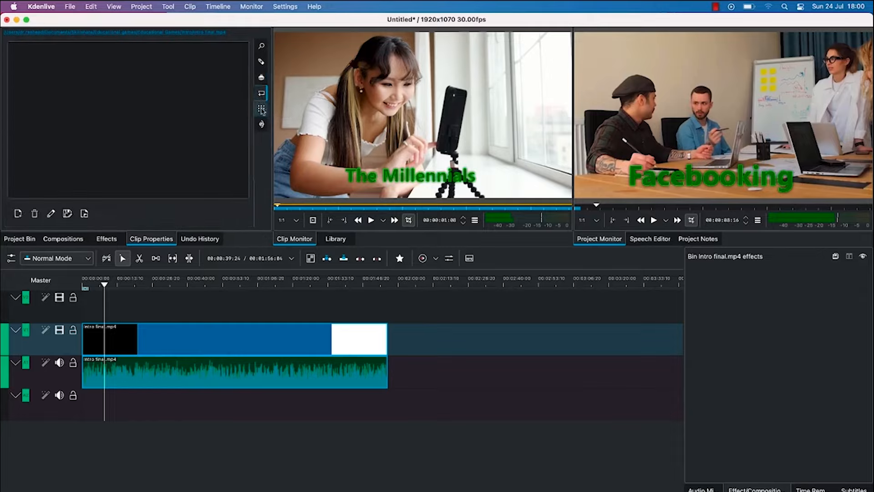
click(262, 109)
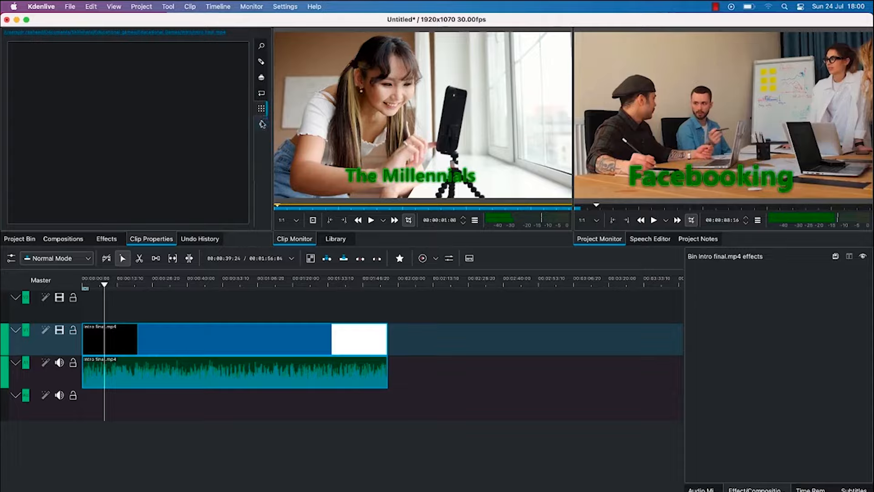
click(262, 125)
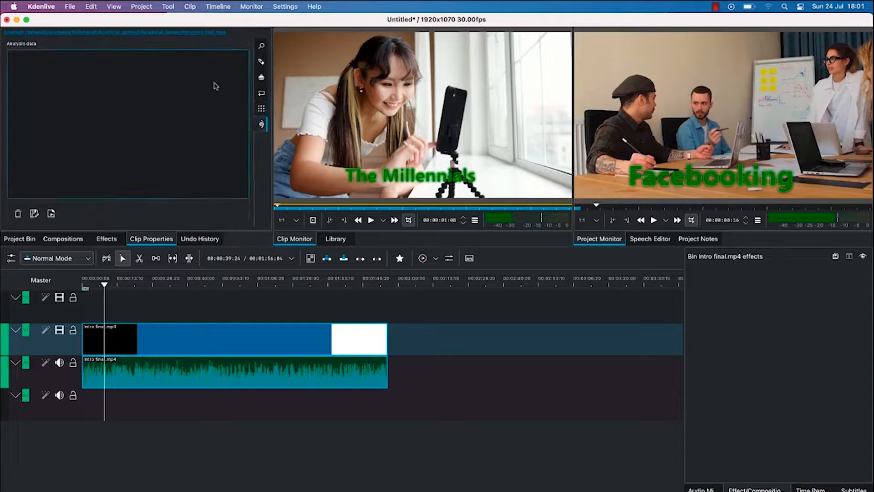
click(262, 45)
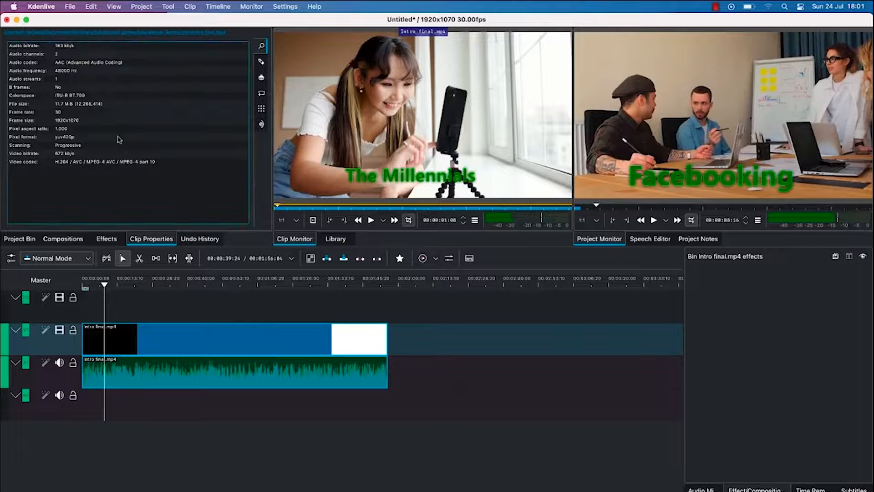
click(19, 239)
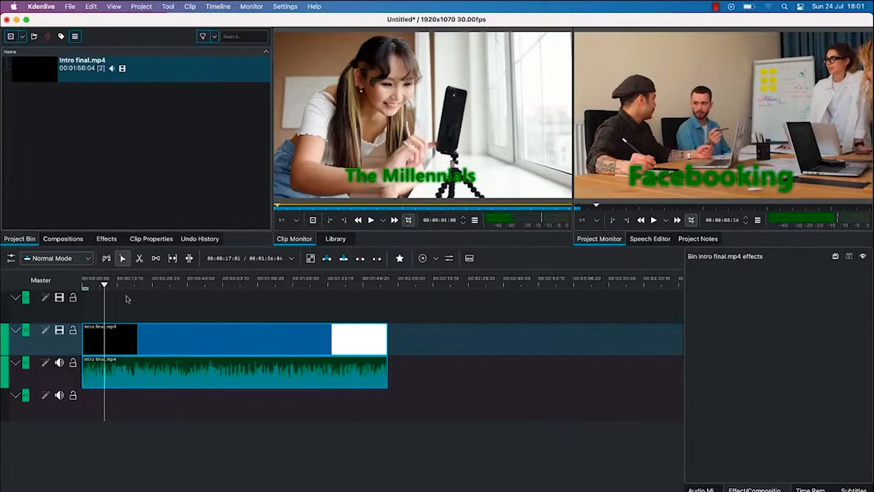
Lock the V1 video track and the A1 audio track.
click(73, 331)
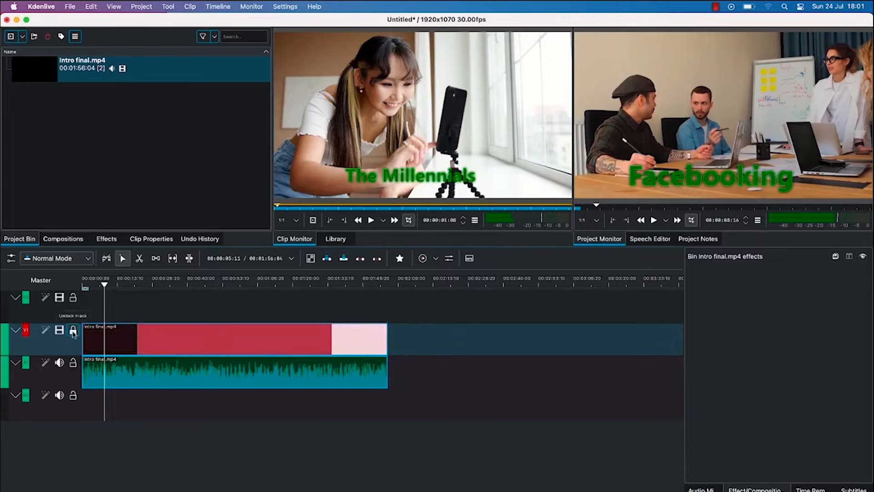
click(72, 362)
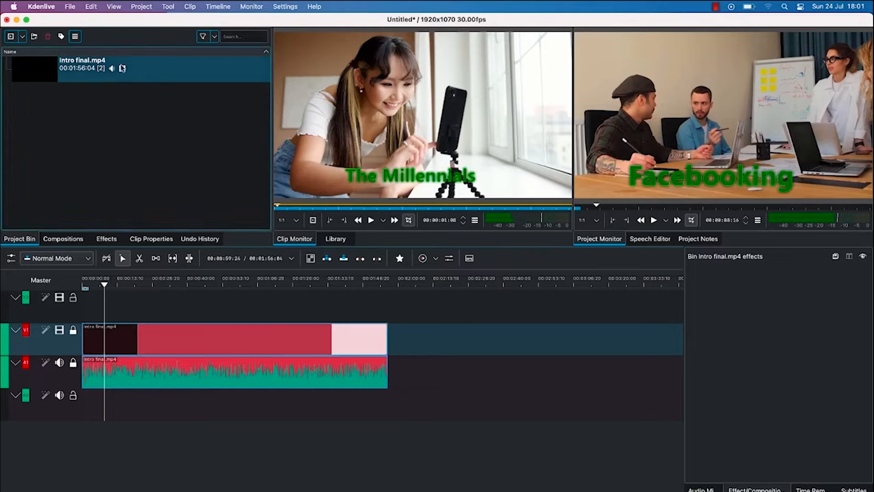
Duplicate Intro final.mp4 in the project bin and place the copy on the outer unlocked tracks, starting where the first clip ends.
right_click(155, 72)
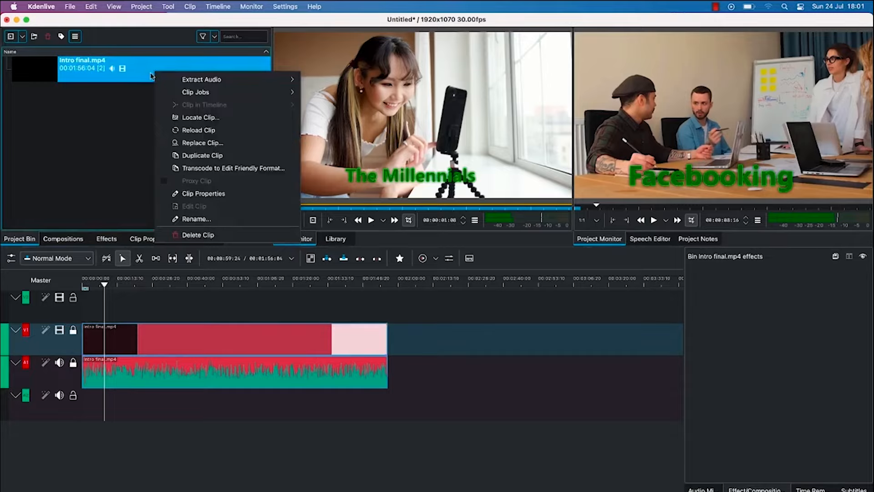
click(187, 156)
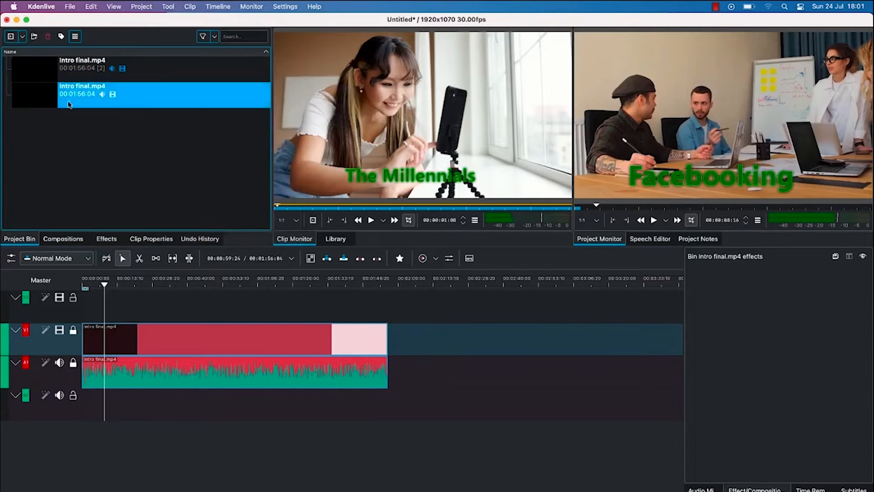
drag(64, 99, 390, 359)
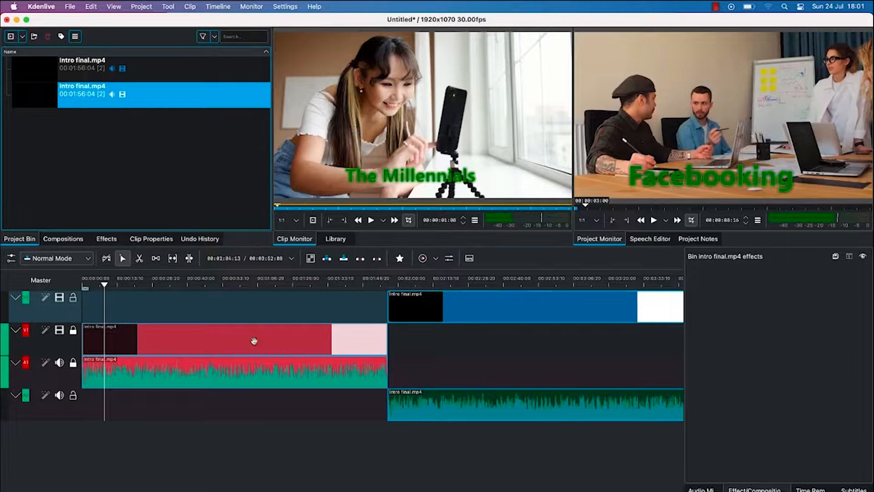
Unlock the V1 and A1 tracks and move the second clip onto them, directly after the first clip.
click(73, 330)
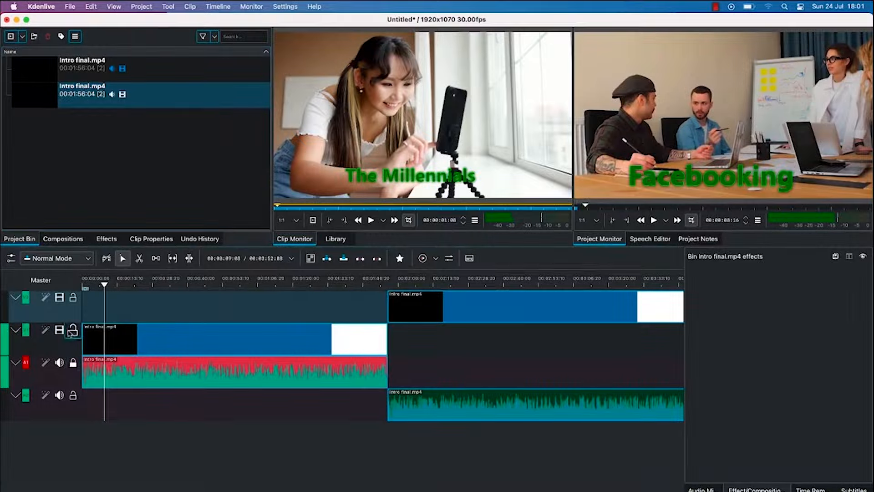
click(73, 363)
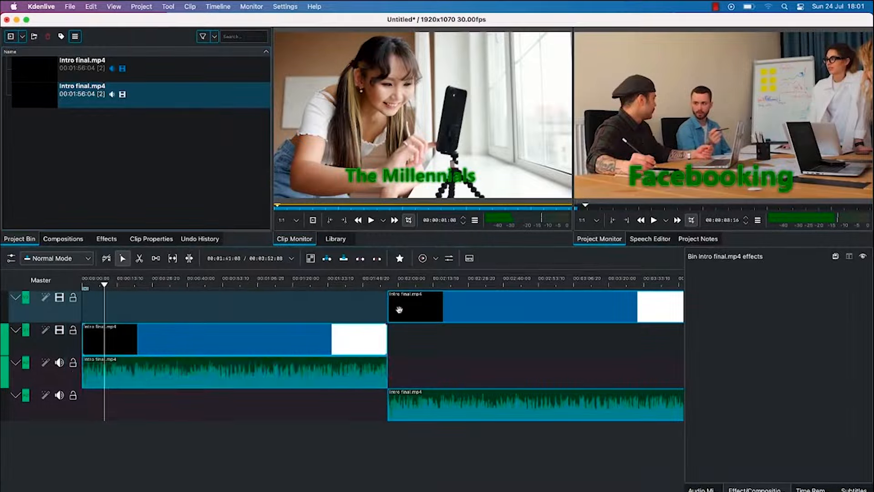
drag(455, 308, 458, 356)
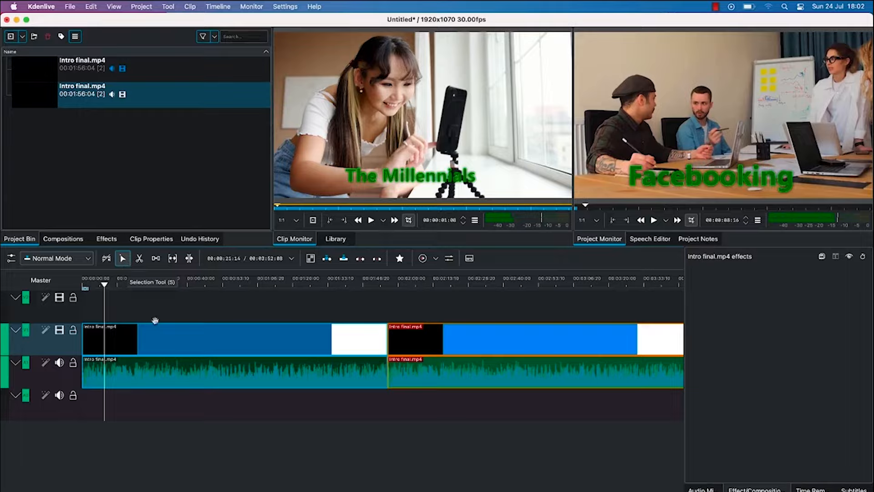
Select the first Intro final.mp4 clip on the timeline with the Selection tool.
click(199, 336)
mouse_move(200, 336)
mouse_down()
mouse_move(201, 306)
mouse_move(200, 353)
mouse_up()
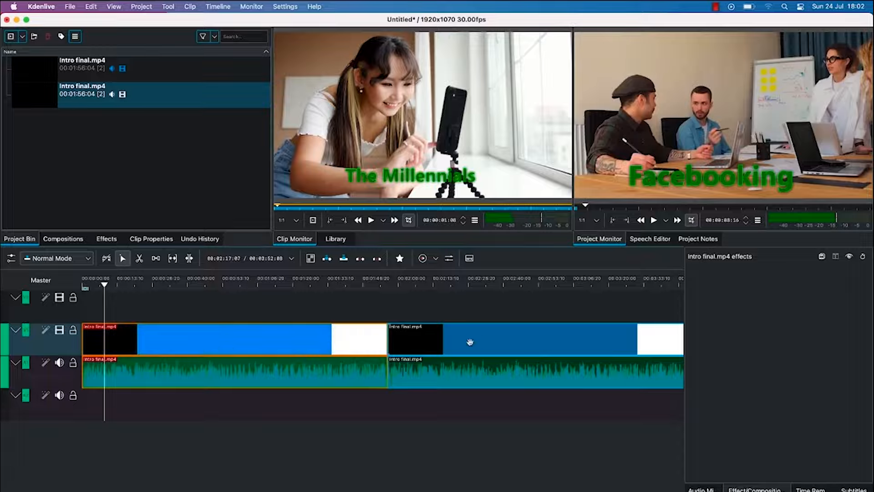
Move the second clip slightly later to leave a short gap, and split the first clip into four roughly equal pieces with the Razor tool.
drag(470, 346, 488, 348)
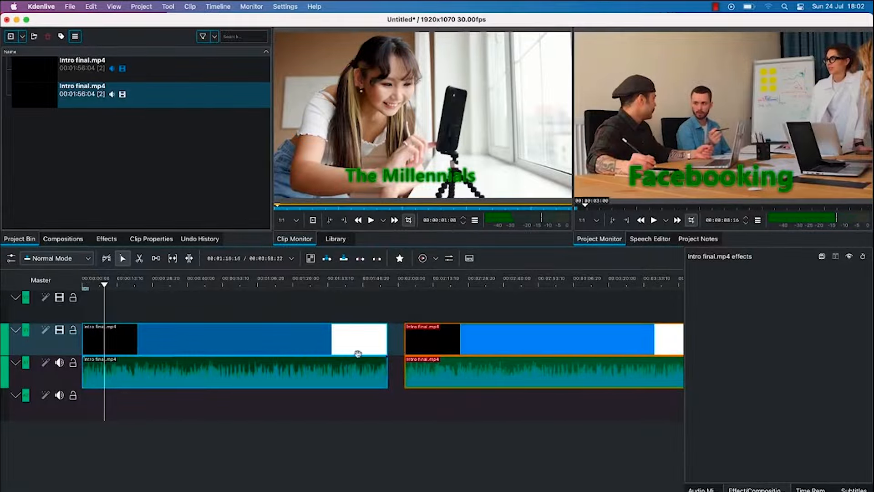
click(140, 260)
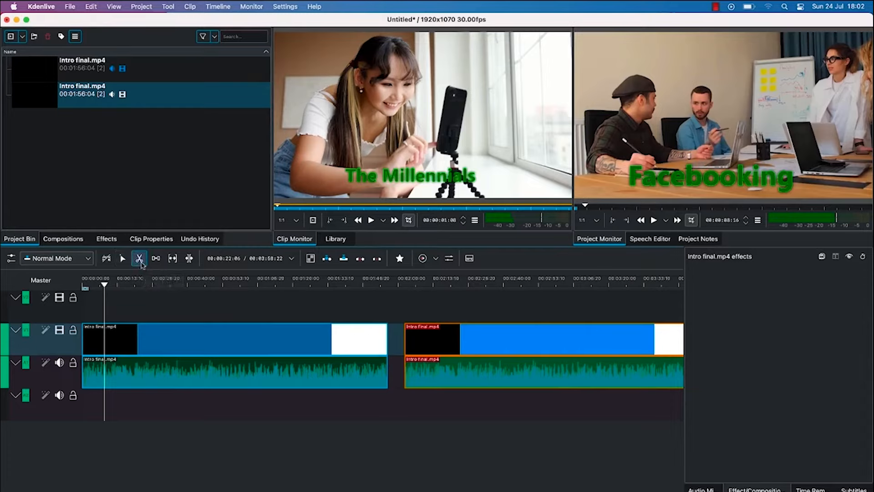
click(150, 326)
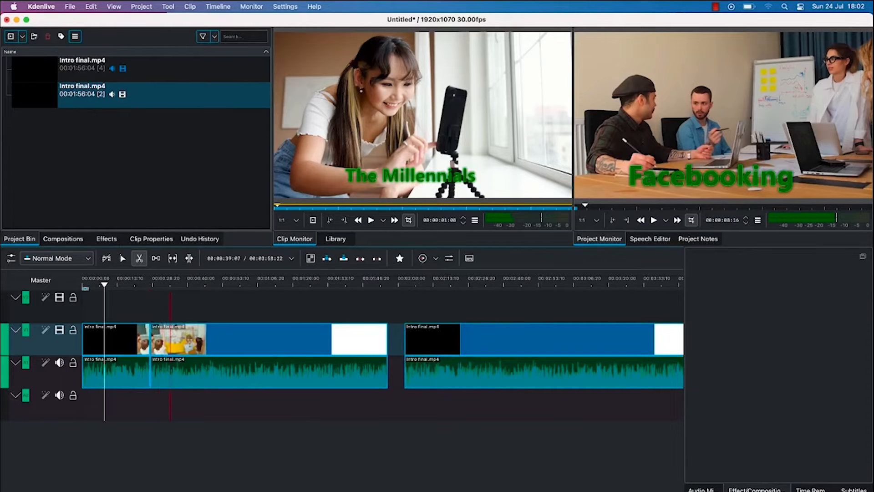
click(225, 338)
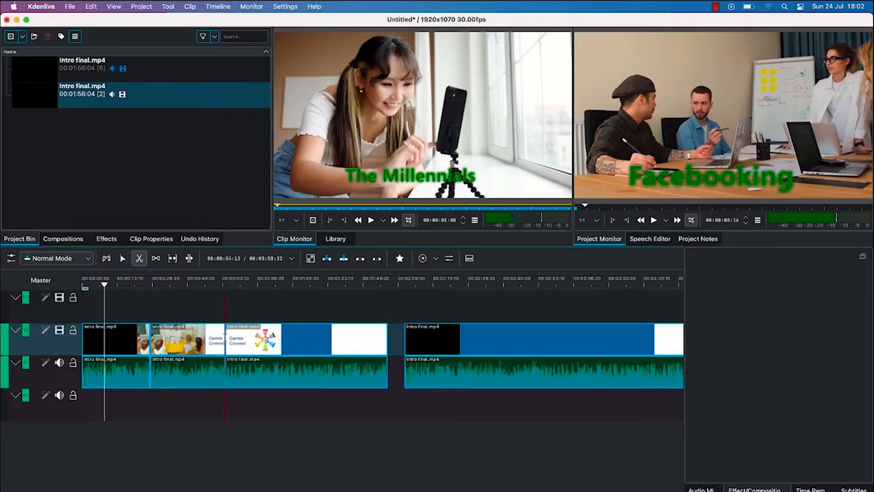
click(304, 345)
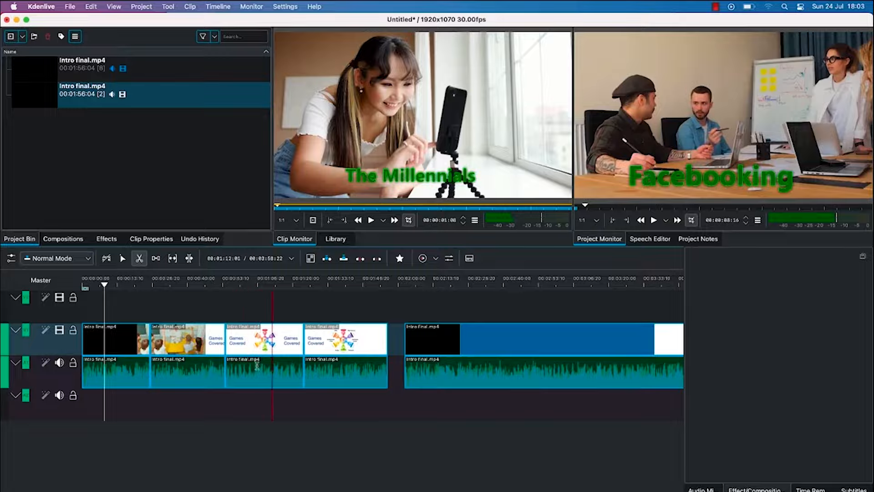
Delete the third piece of the split clip, leaving its space empty, and undo the deletion.
click(122, 258)
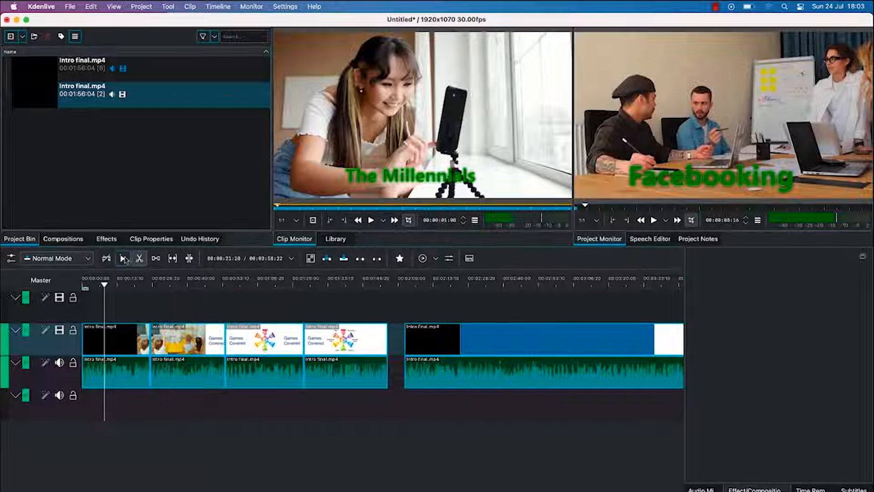
click(246, 329)
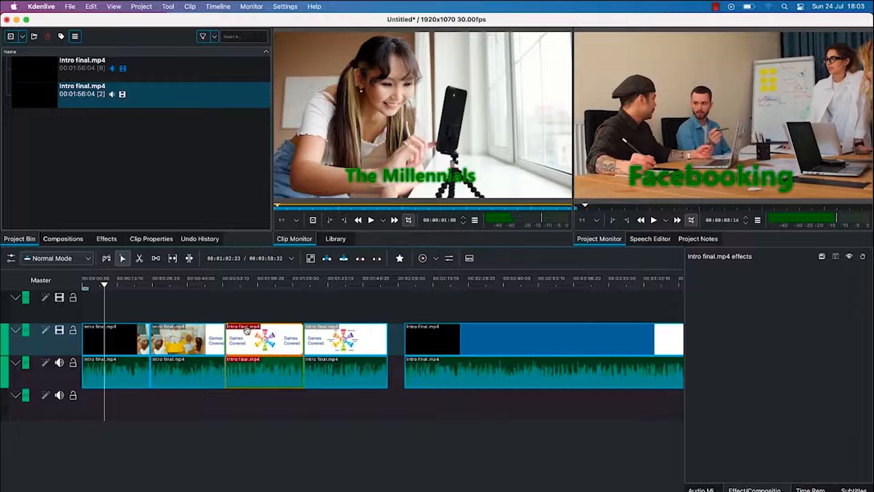
right_click(246, 329)
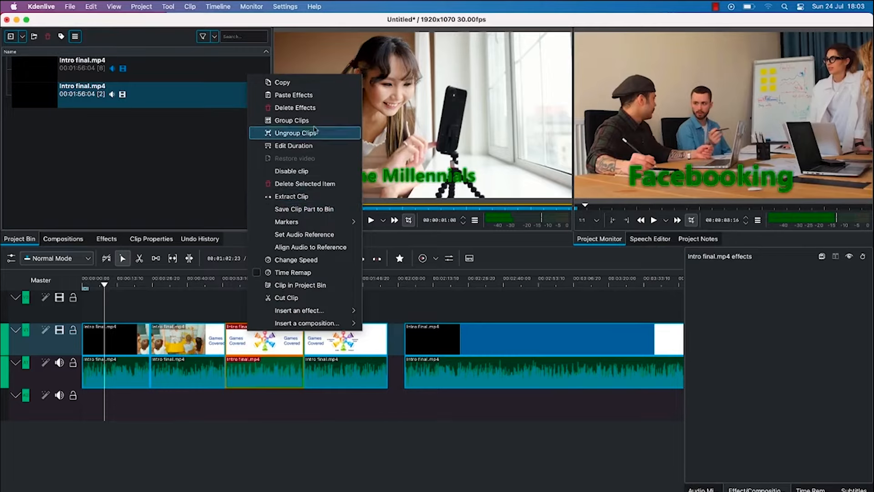
click(313, 185)
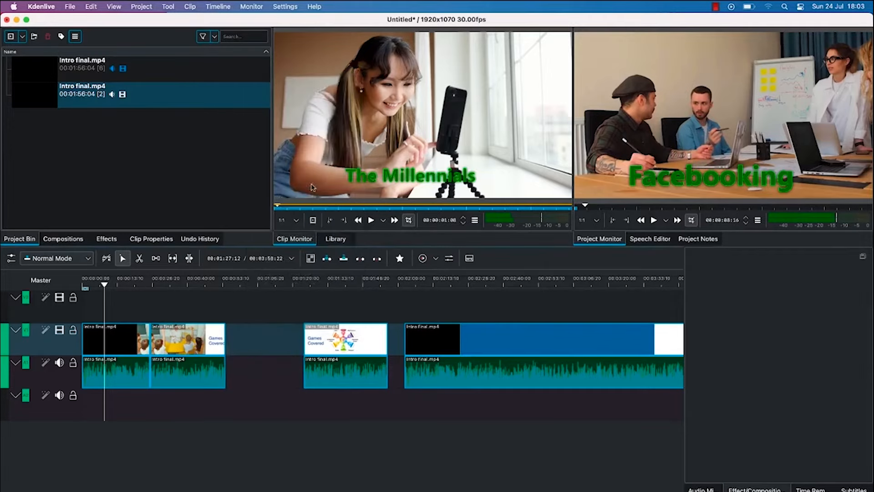
key(ctrl+z)
Extract the third piece of the split clip, pulling the following clips forward, and undo the extraction.
right_click(256, 351)
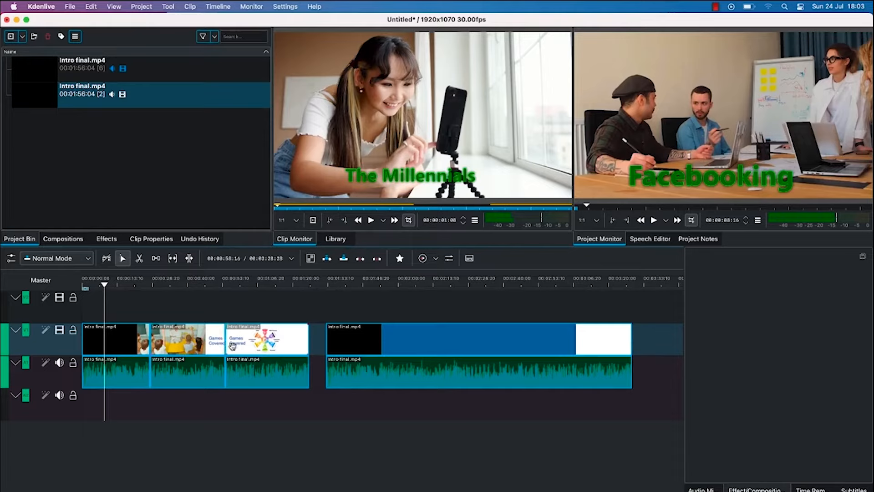
key(super+z)
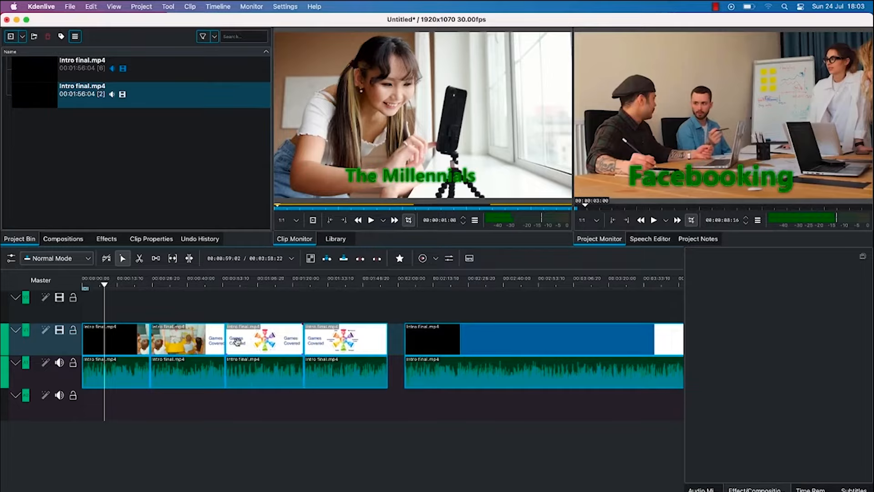
Delete the third piece of the split clip and remove the empty space it leaves on the track.
click(257, 346)
right_click(256, 346)
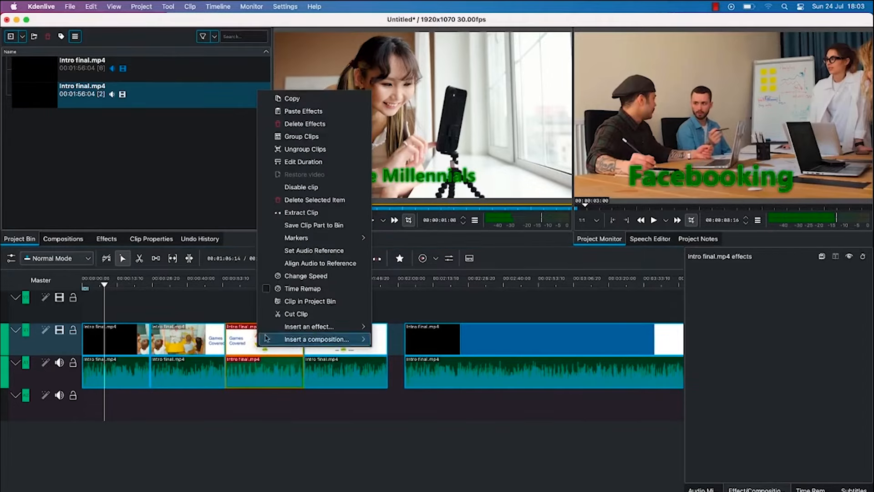
click(319, 201)
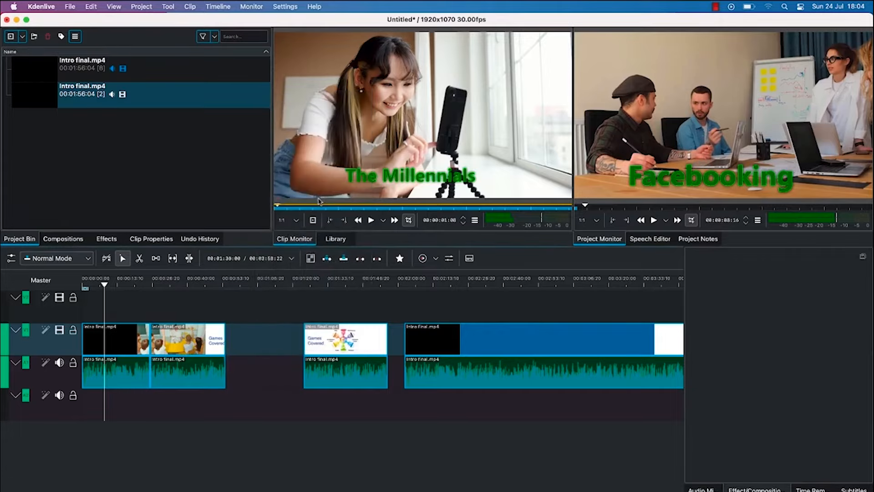
click(269, 342)
right_click(275, 344)
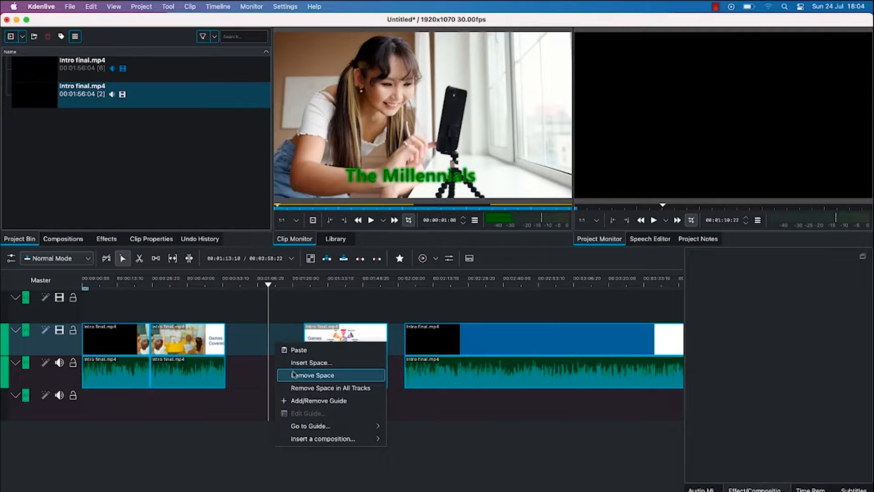
click(294, 376)
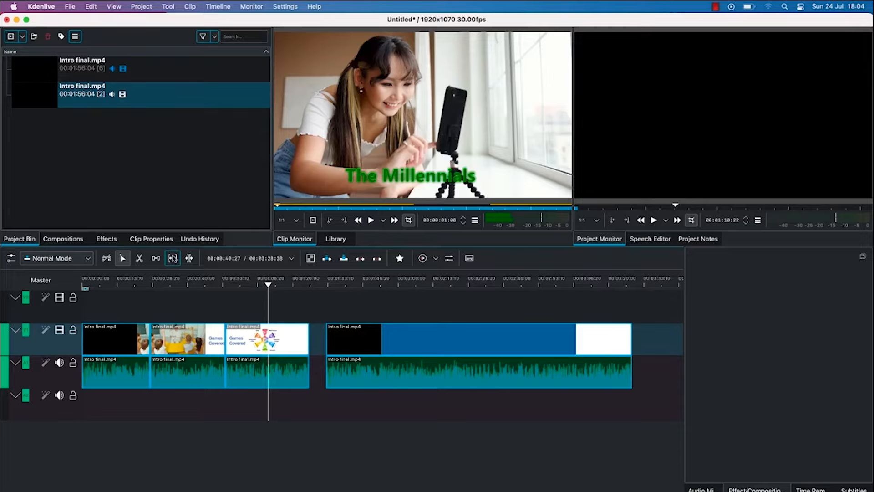
Shift all clips together about 23 seconds later on the timeline with the Spacer tool.
click(156, 259)
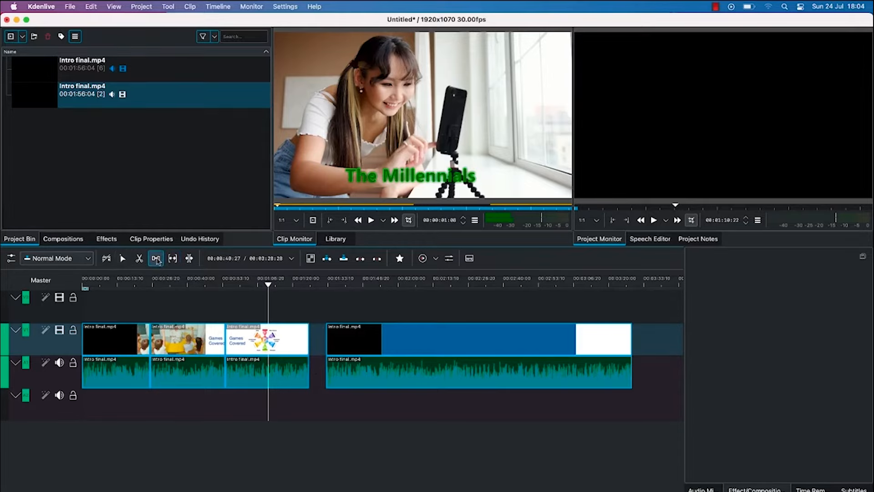
click(114, 346)
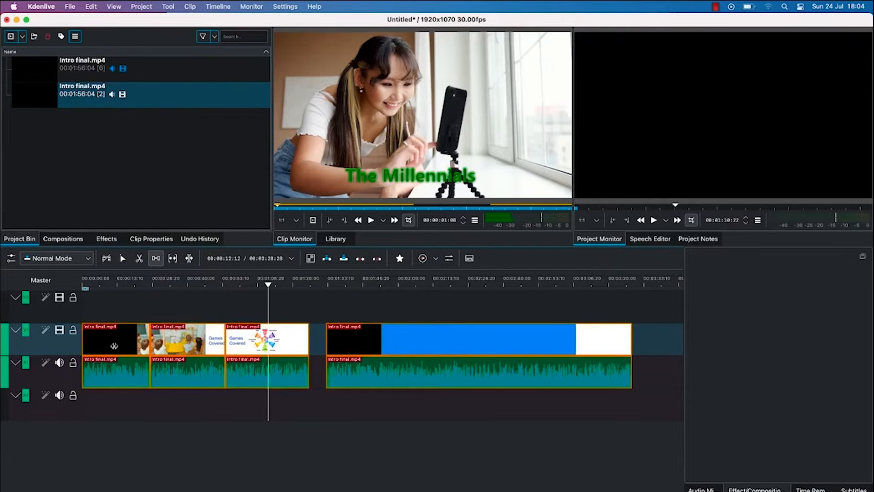
drag(115, 346, 176, 339)
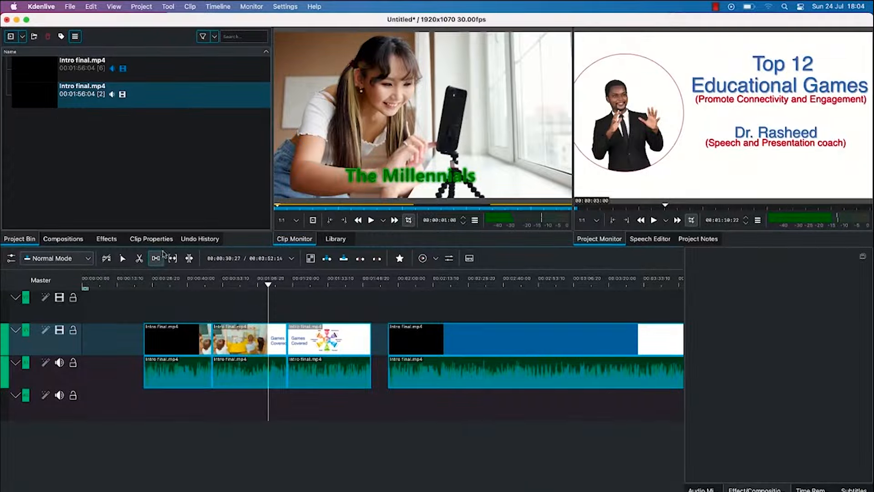
Move only the first piece about 8 seconds earlier with the Selection tool, leaving a gap before the second piece.
click(122, 260)
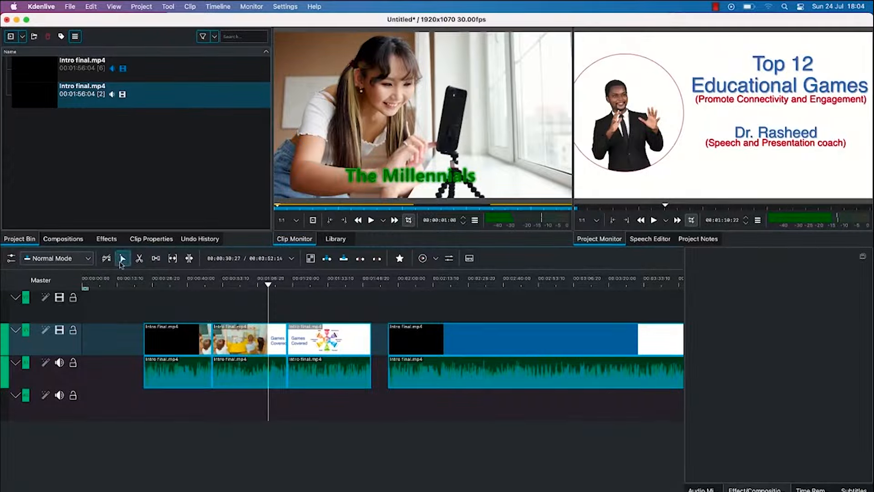
click(183, 341)
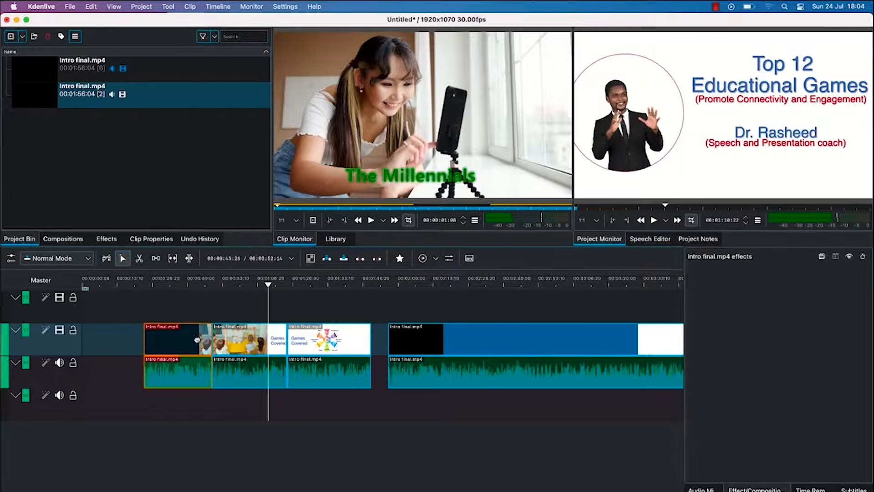
drag(202, 346, 182, 346)
Shift all clips together slightly earlier with the Spacer tool, keeping the gaps between them.
click(158, 260)
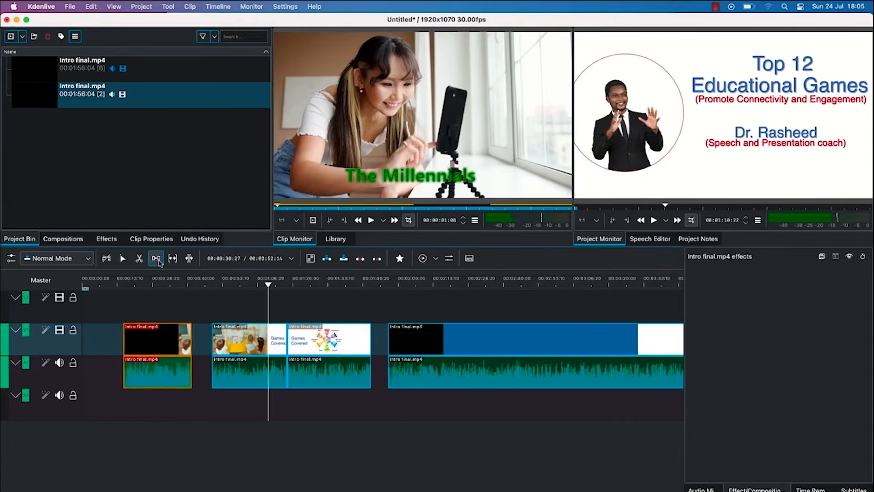
click(151, 340)
drag(150, 340, 118, 342)
drag(229, 337, 147, 349)
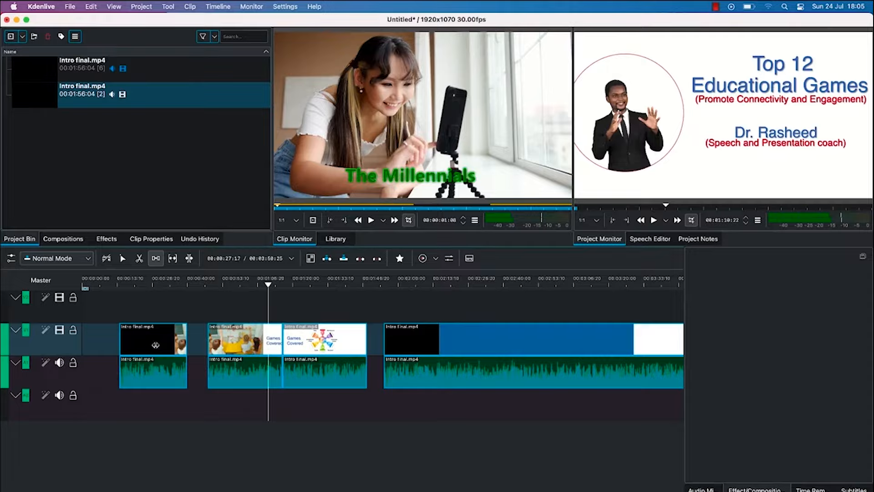
Trim about 5 seconds off the start of the first piece with the Ripple tool.
click(173, 258)
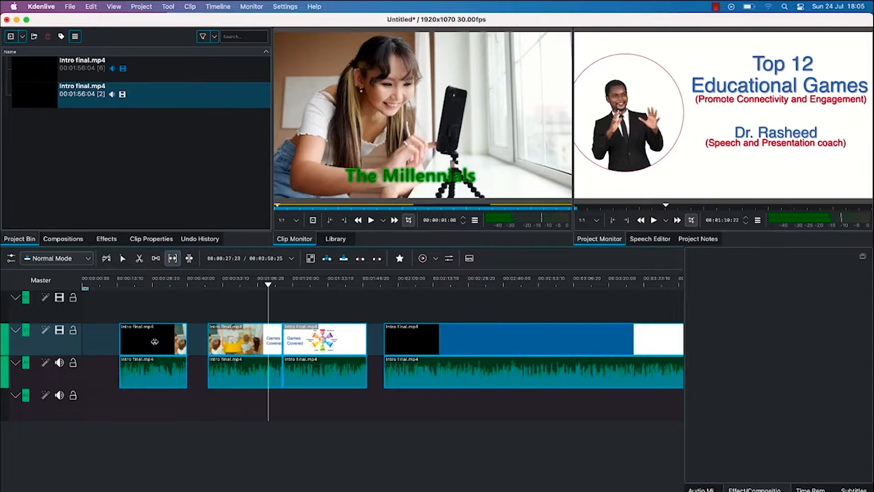
click(190, 259)
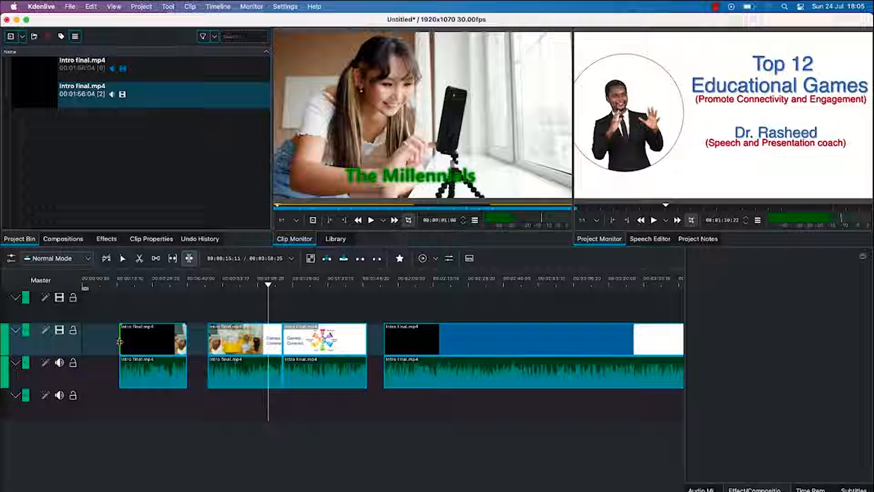
drag(120, 341, 134, 341)
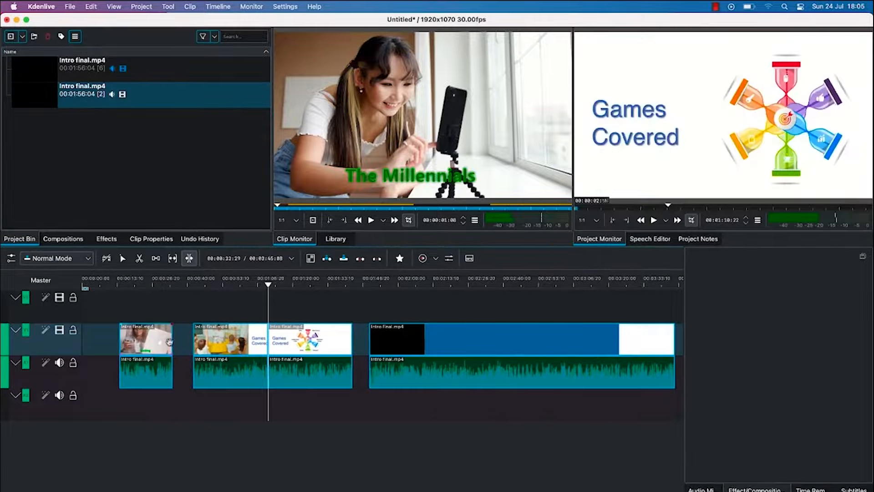
Ripple-trim the end of the first piece by about 8 seconds, and extend that end by about 10 seconds.
drag(173, 341, 152, 343)
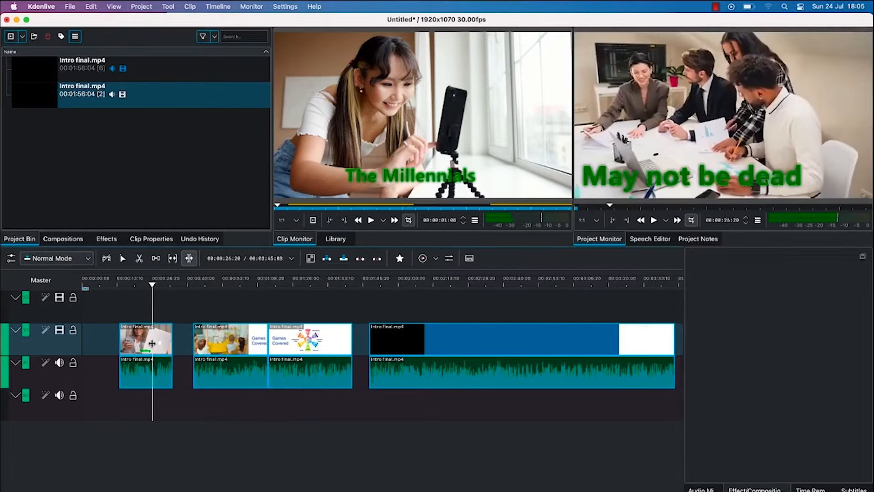
drag(172, 341, 152, 339)
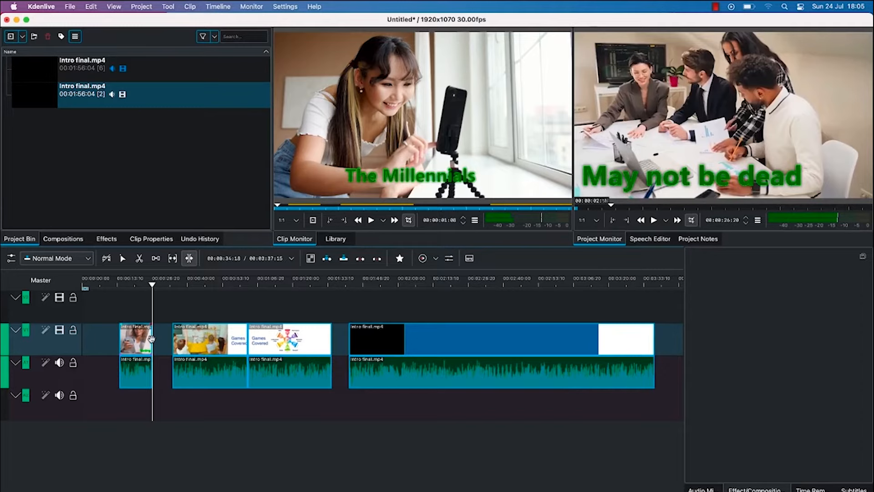
drag(151, 338, 165, 337)
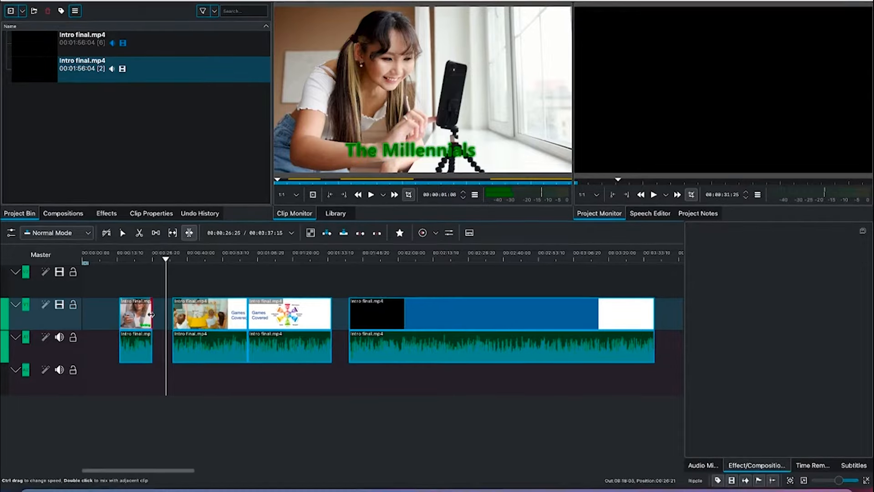
drag(152, 339, 178, 314)
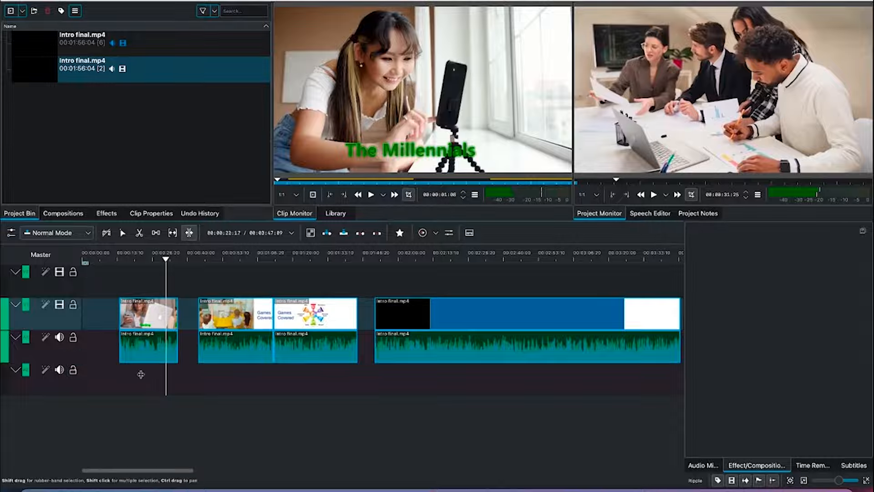
Insert one video track named "trial" under V2.
right_click(20, 375)
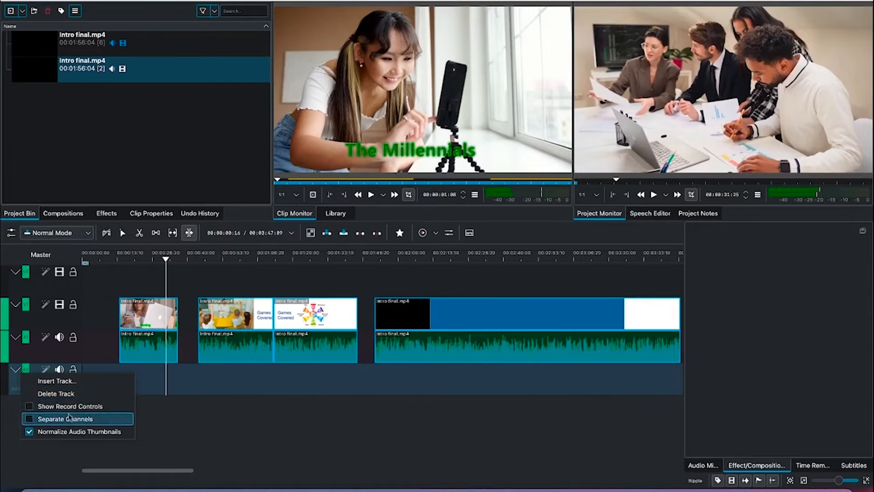
click(69, 385)
drag(429, 184, 390, 201)
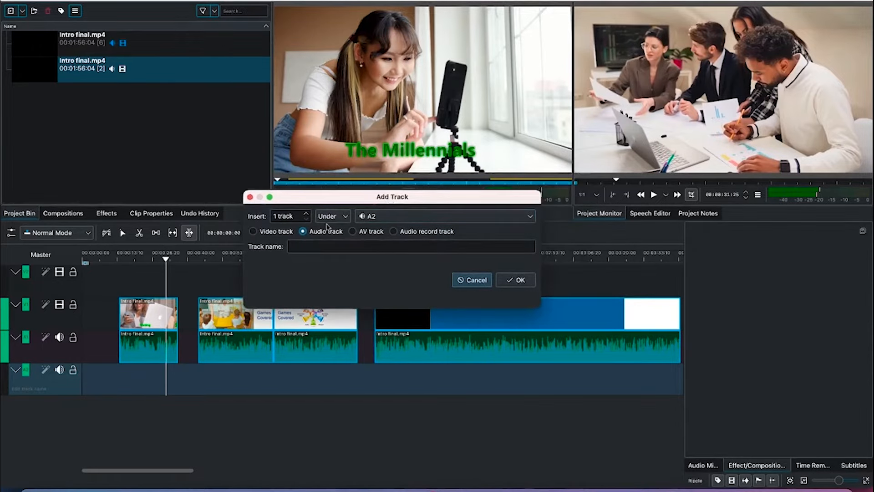
click(253, 232)
click(303, 232)
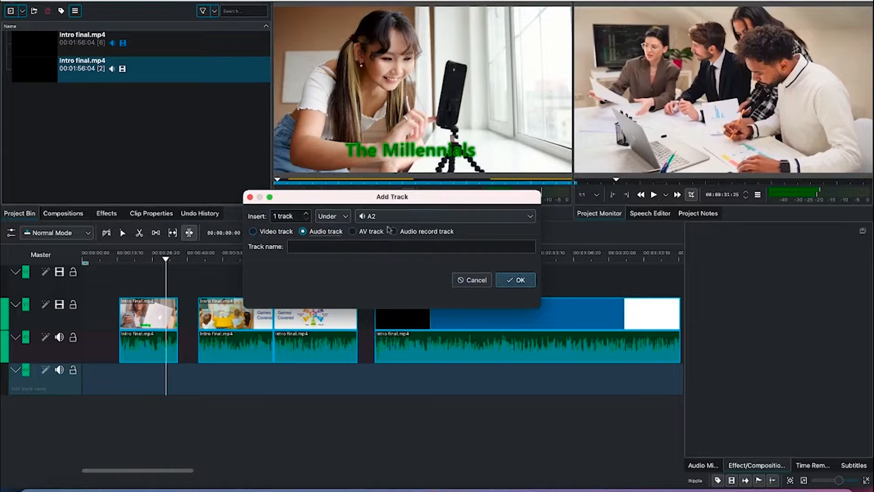
click(258, 232)
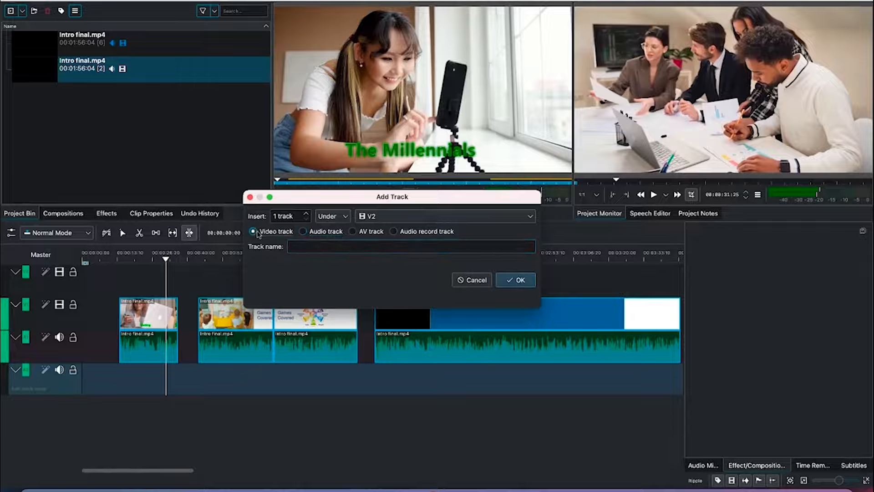
click(347, 218)
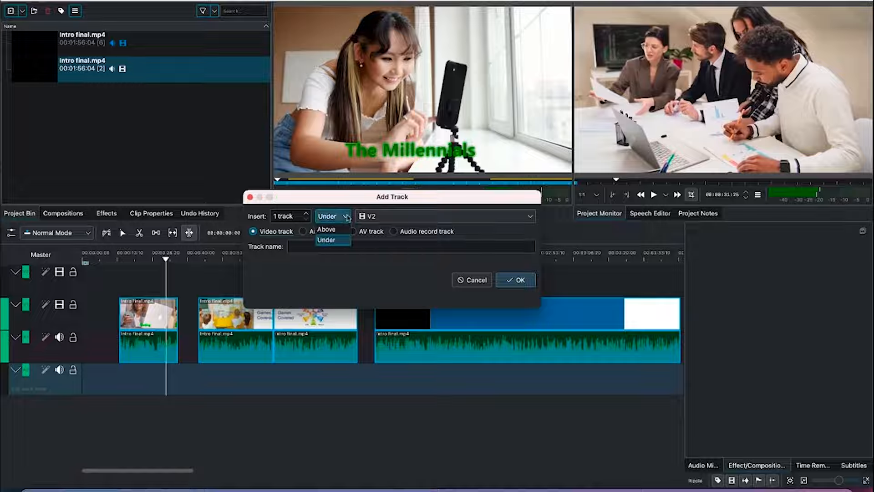
click(338, 232)
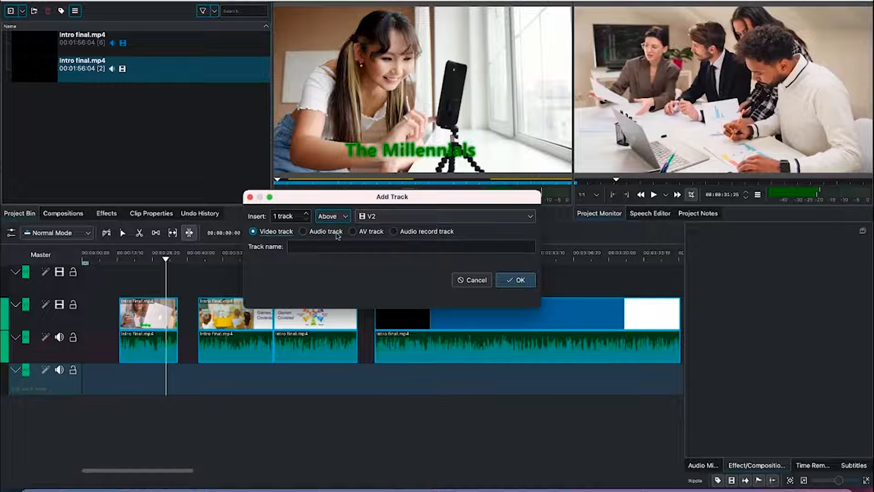
click(344, 217)
click(335, 241)
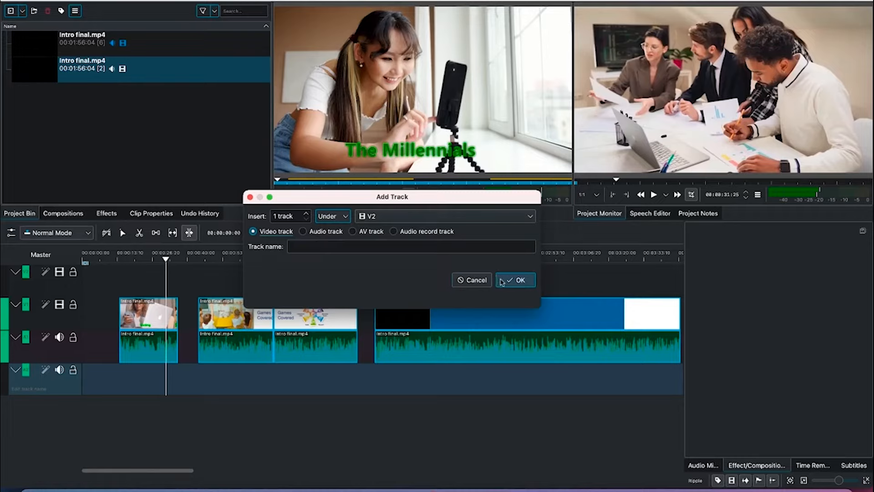
click(370, 249)
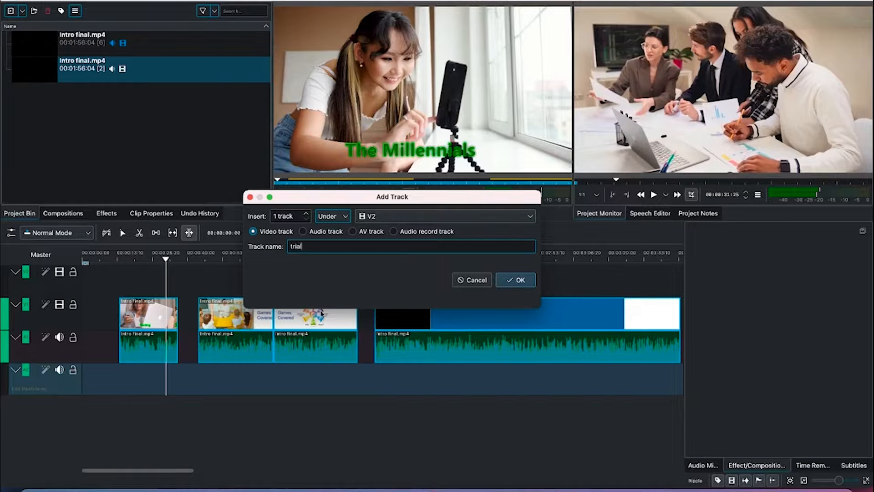
click(516, 280)
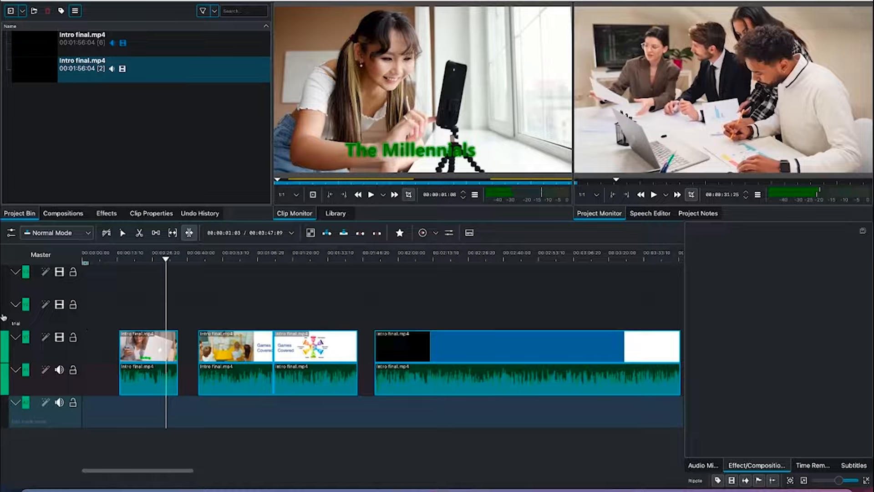
Name the uppermost video track "clip a" and the video track holding the clips "clip c".
double_click(20, 290)
click(20, 290)
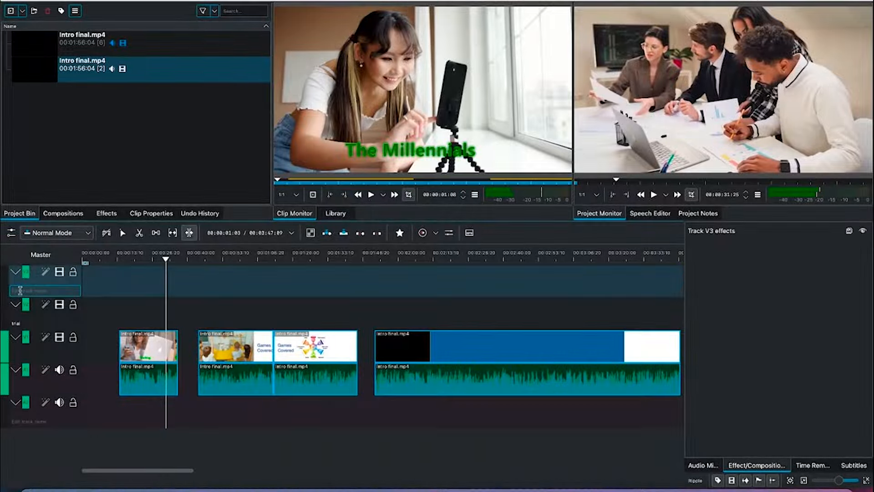
double_click(15, 291)
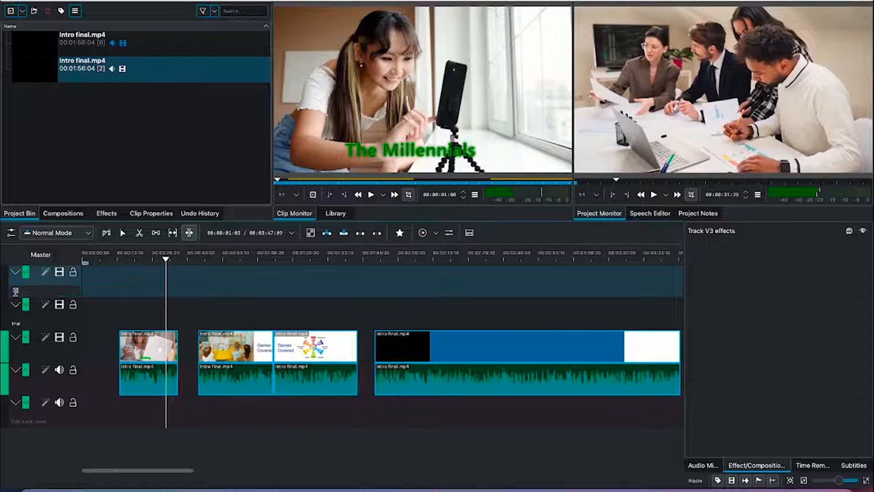
text(clip a)
click(33, 355)
double_click(32, 354)
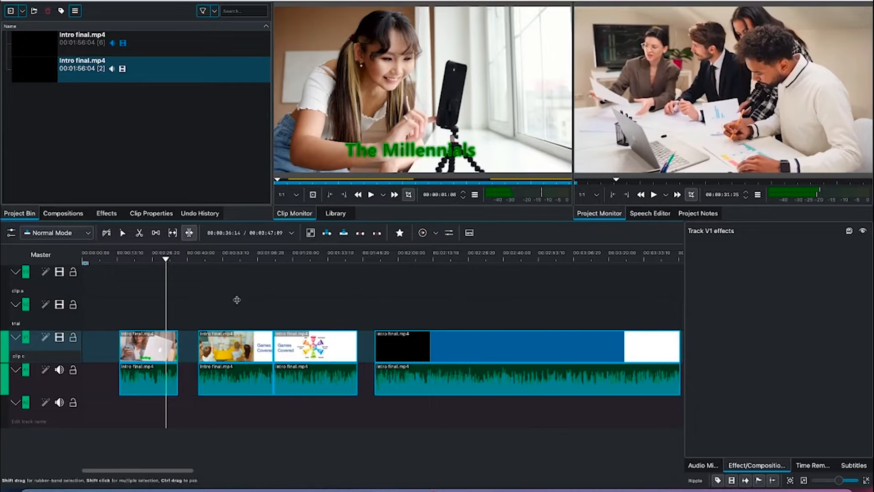
Move the playhead to about 00:01:06 and zoom the timeline in and back out around it.
click(321, 276)
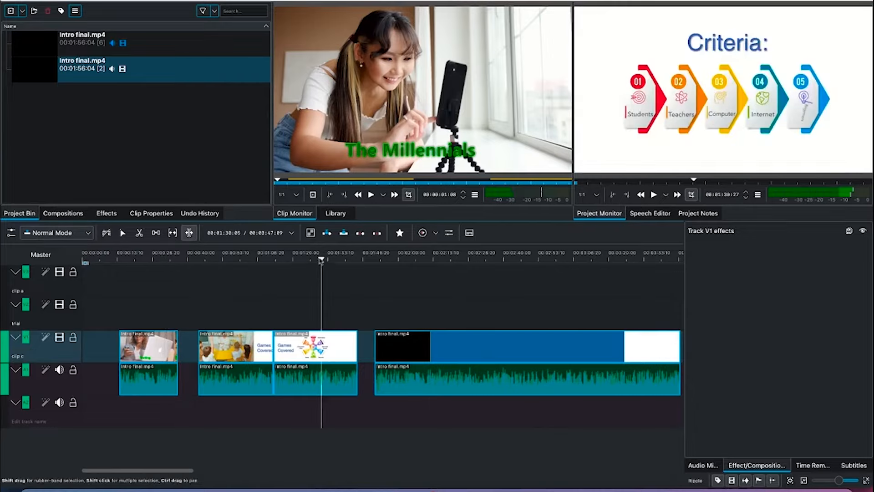
drag(322, 260, 256, 260)
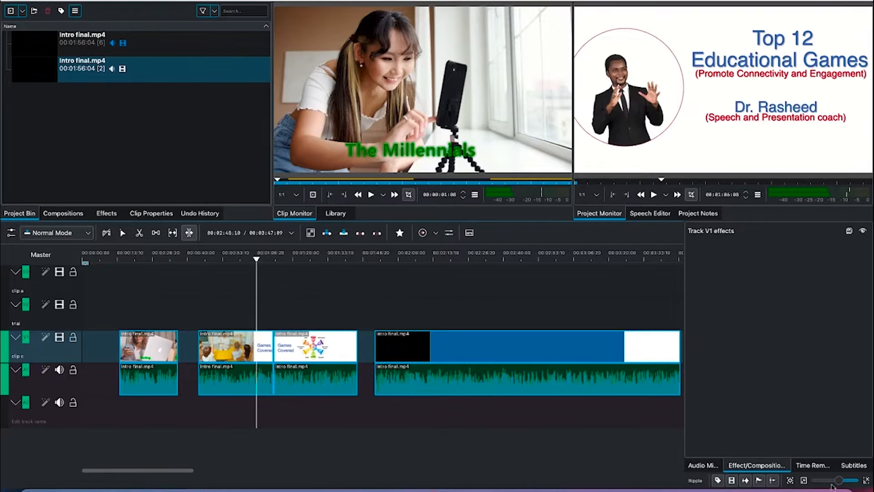
click(842, 480)
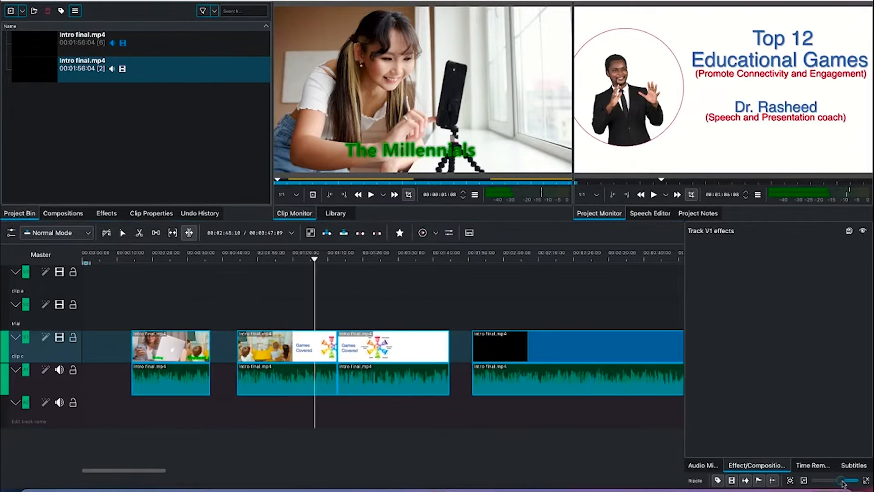
drag(844, 482, 850, 482)
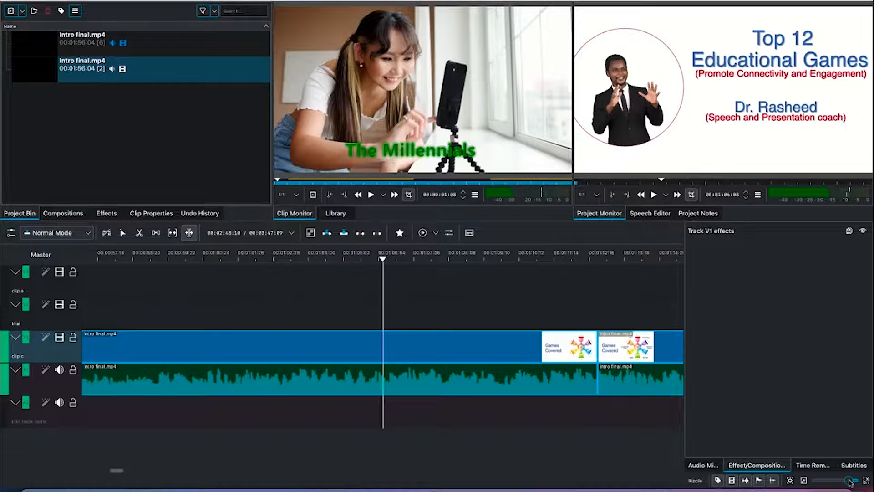
drag(850, 481, 849, 481)
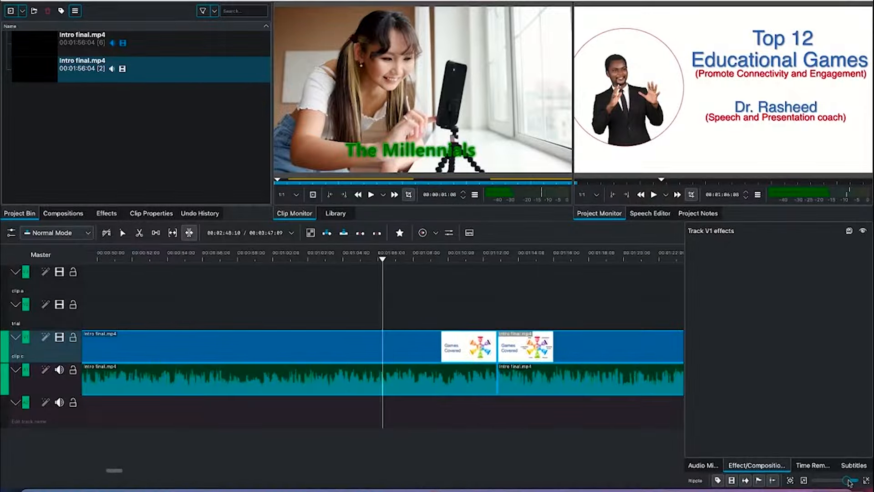
mouse_move(850, 482)
mouse_down()
mouse_move(828, 482)
mouse_move(843, 481)
mouse_up()
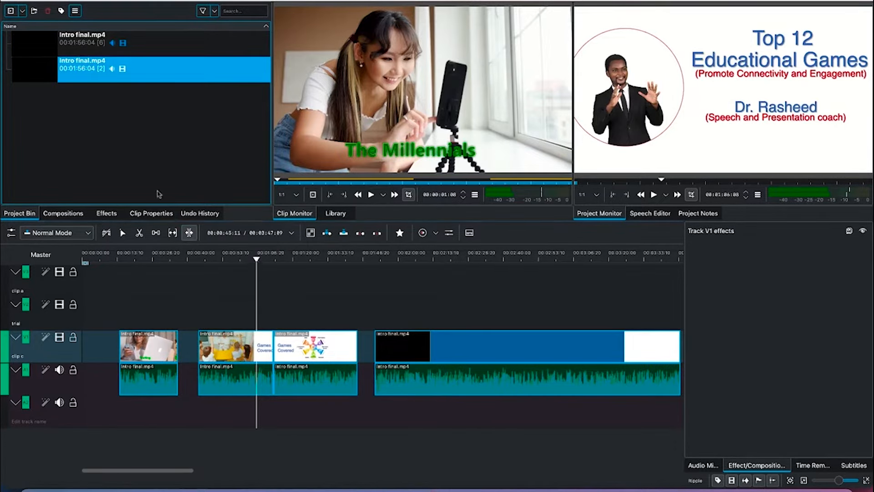
Start a new title clip and add the text "Welcome to My Channel" to it.
click(22, 10)
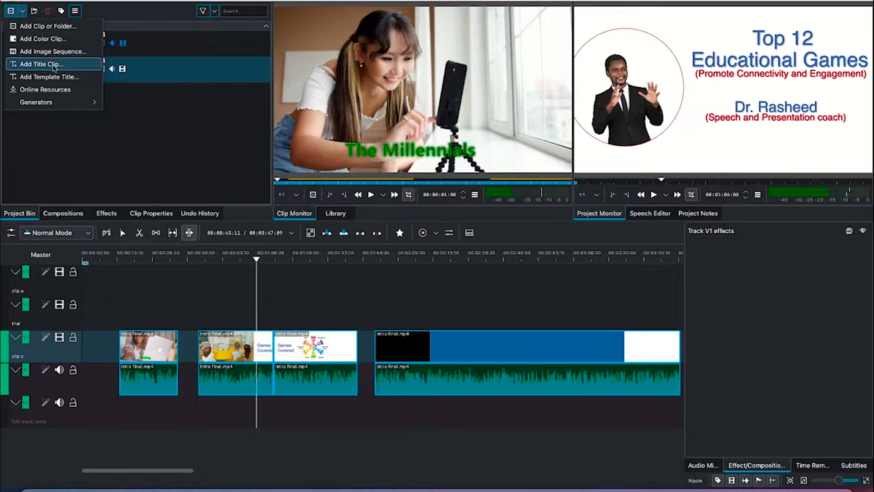
click(54, 67)
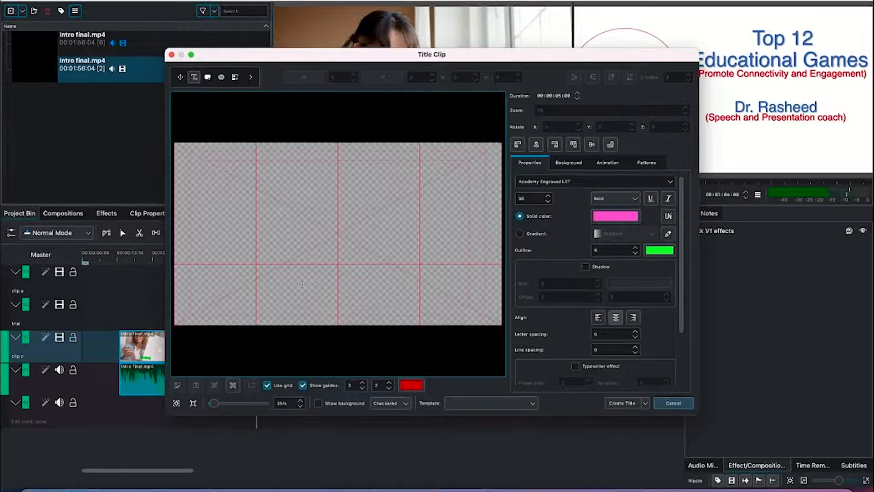
click(283, 226)
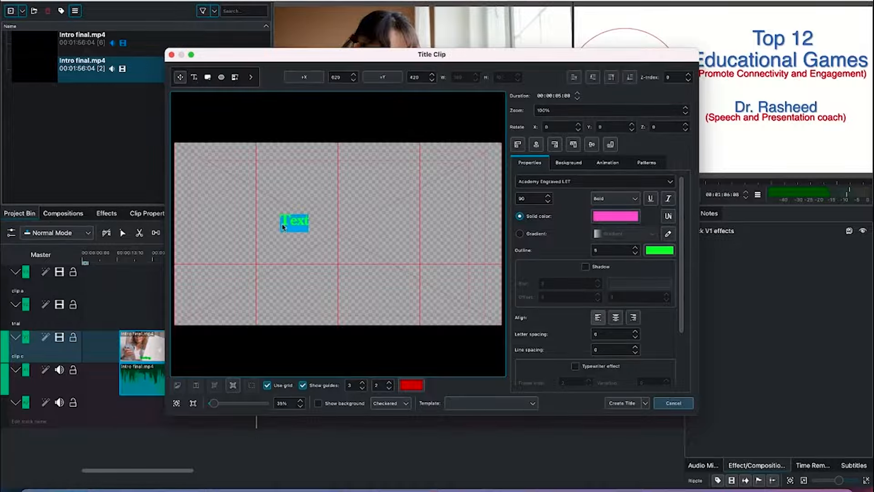
text(Welcome to My Channel!)
triple_click(335, 222)
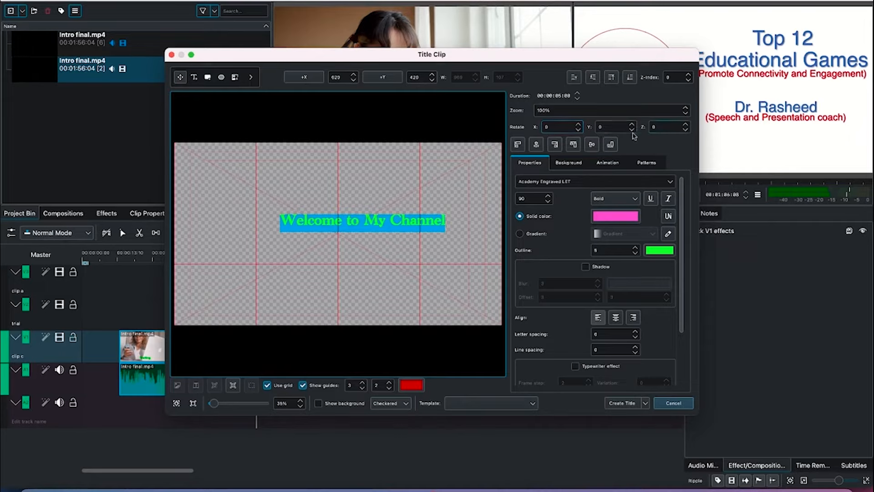
Set the title text's X rotation to 5 and center it horizontally and vertically in the frame.
click(578, 126)
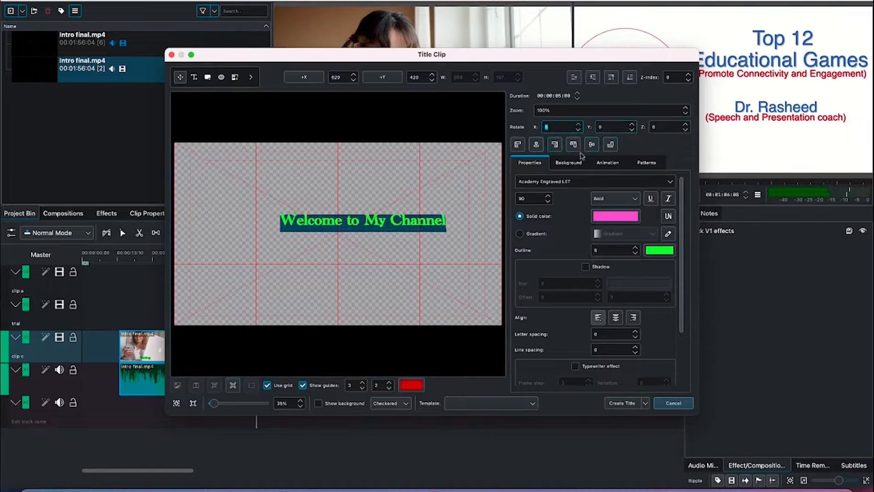
click(536, 149)
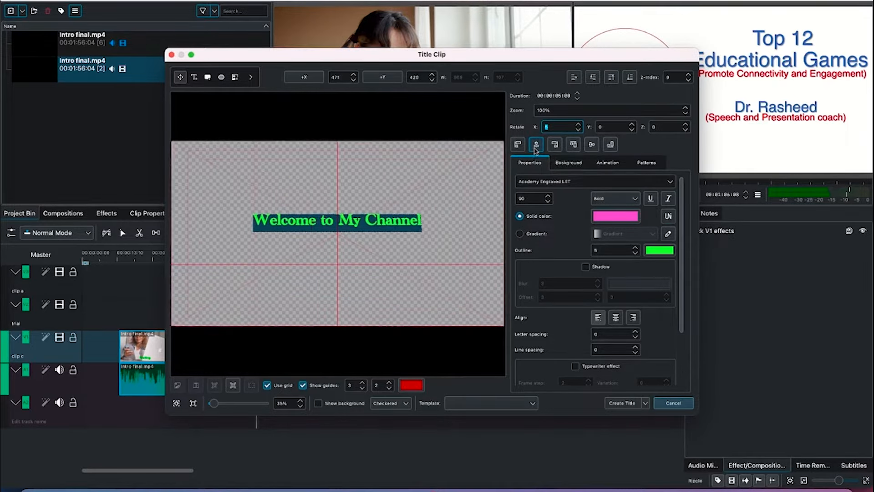
click(594, 147)
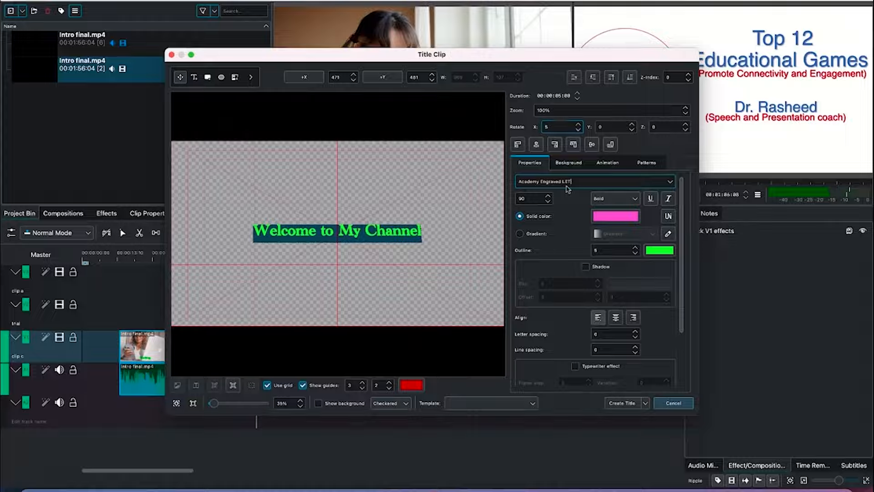
Try the Al Bayan and Apple Chancery fonts on the title text, and settle on Andale Mono.
click(673, 183)
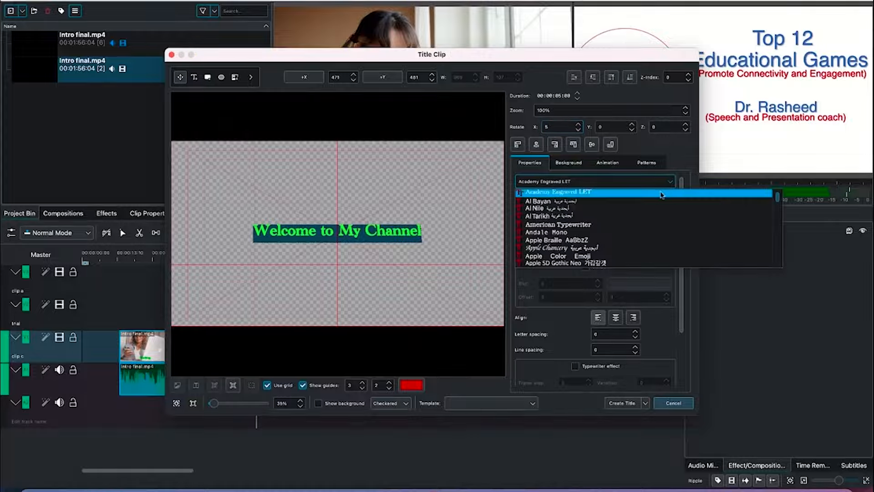
click(638, 202)
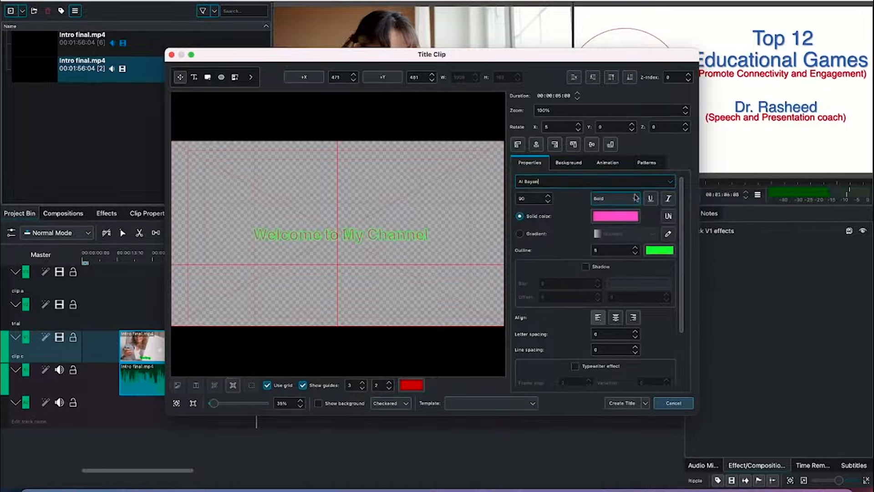
click(670, 183)
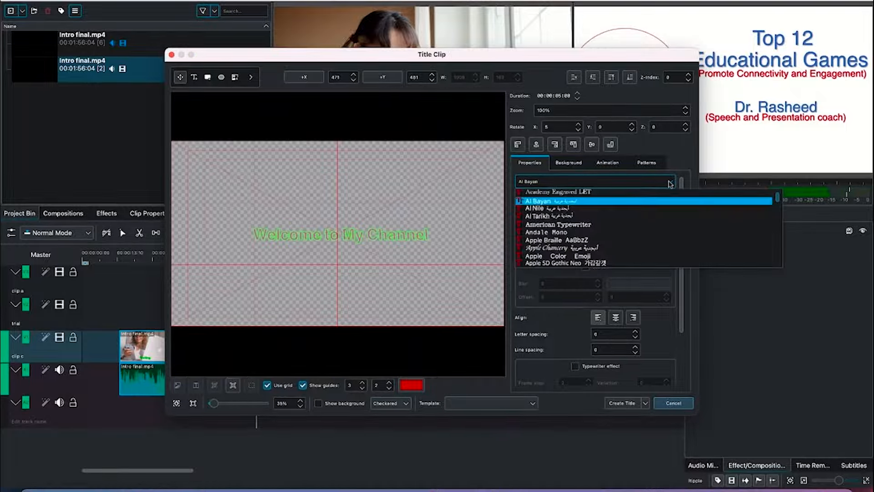
click(626, 246)
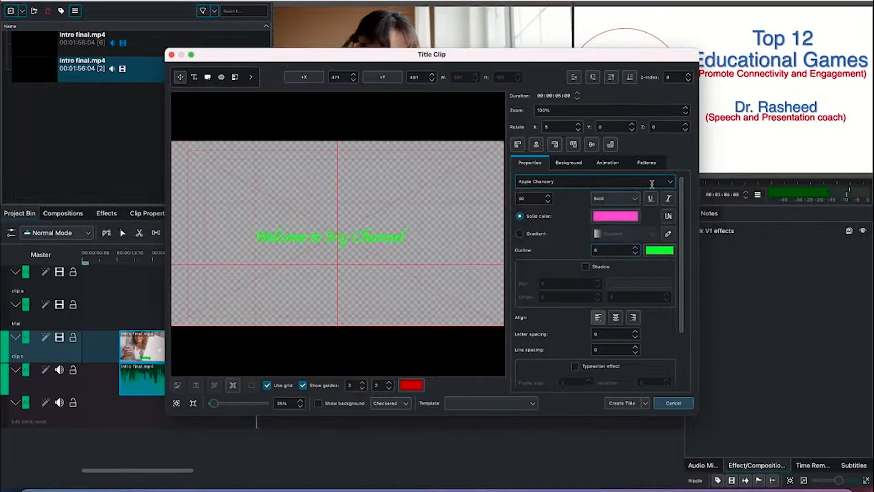
click(670, 182)
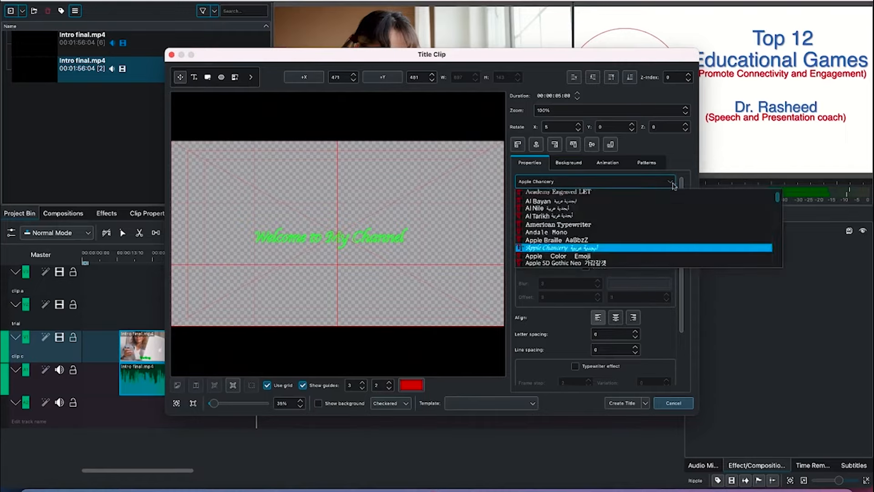
click(600, 233)
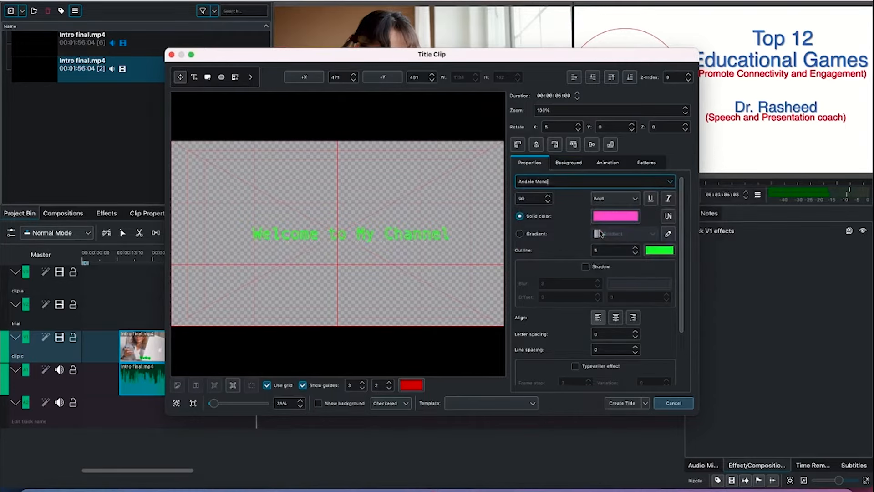
Increase the title text's font size to 102.
click(549, 196)
click(549, 195)
click(549, 196)
click(549, 196)
click(549, 196)
click(549, 196)
click(549, 196)
click(549, 196)
click(549, 195)
click(549, 196)
click(548, 196)
Set the title's font weight to Normal and select its whole text.
click(620, 199)
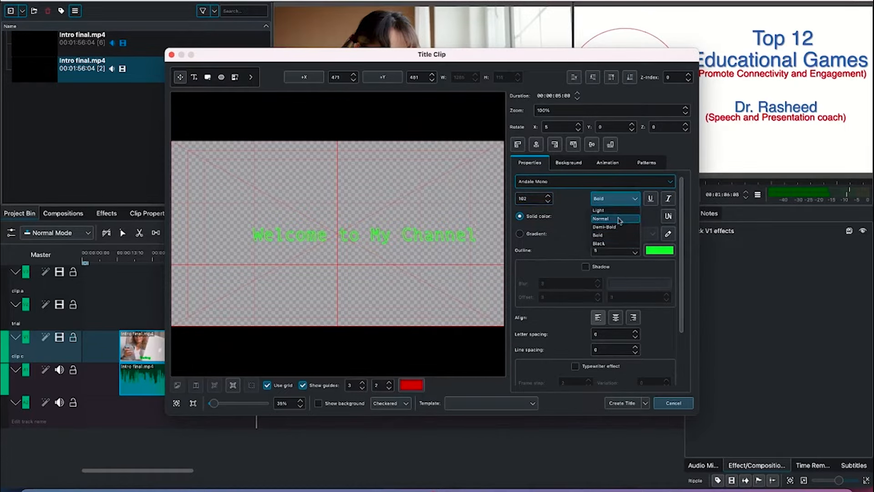
click(619, 220)
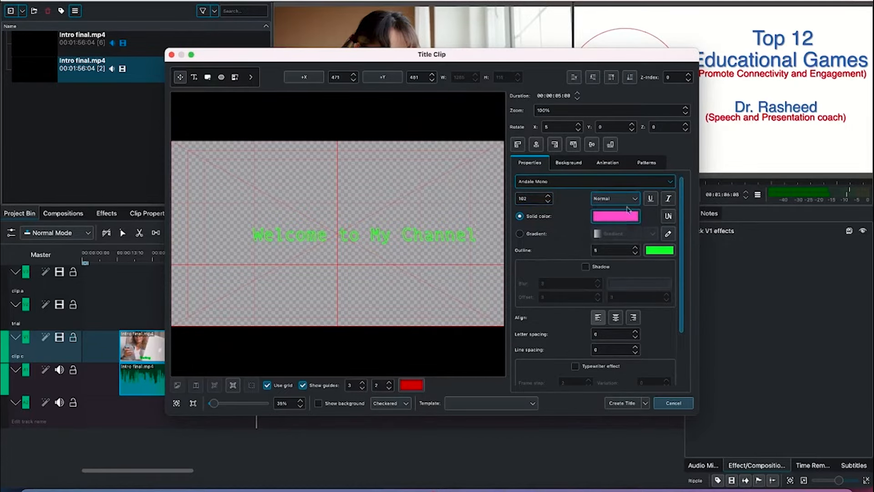
click(636, 199)
click(403, 239)
double_click(402, 237)
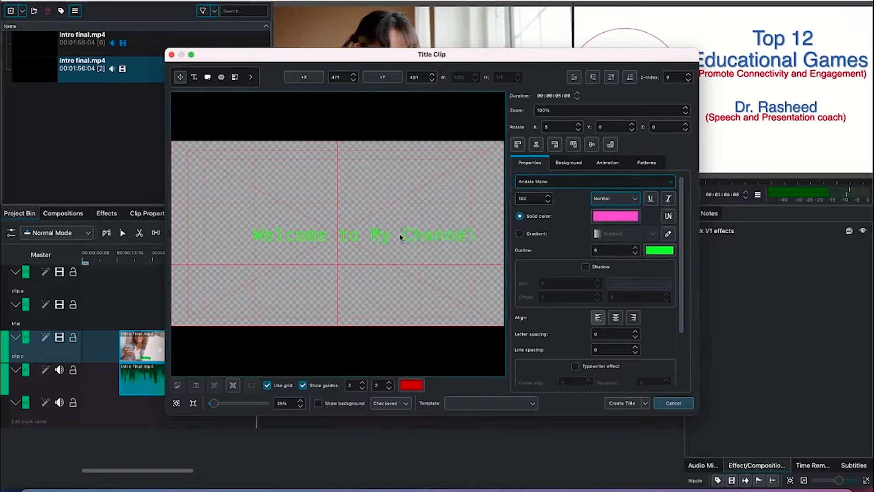
triple_click(400, 237)
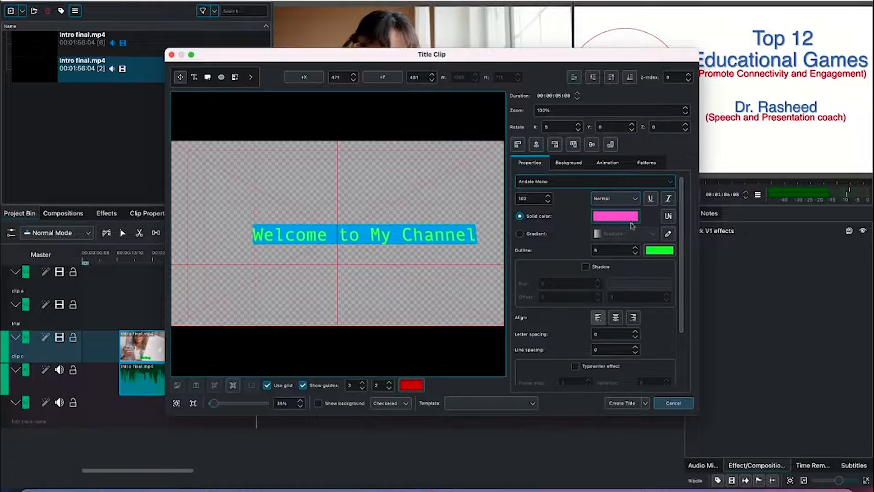
Set the title text's solid color to orange with slightly reduced opacity.
click(626, 221)
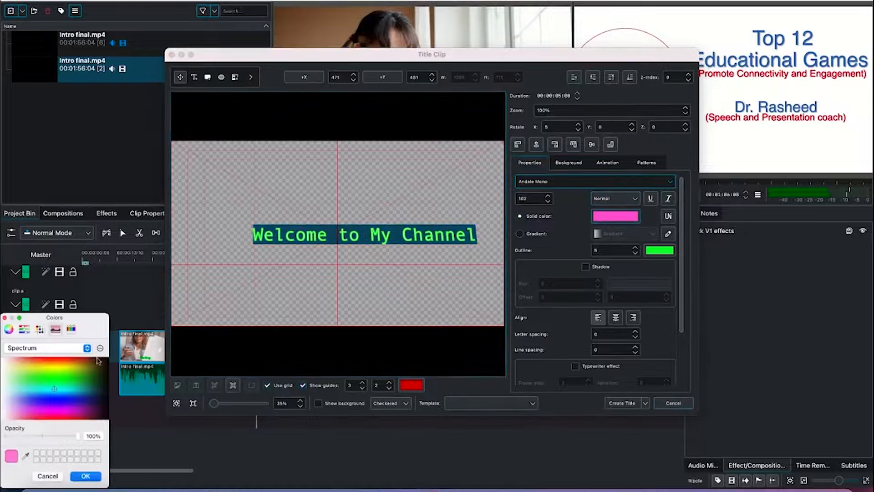
drag(91, 327, 127, 254)
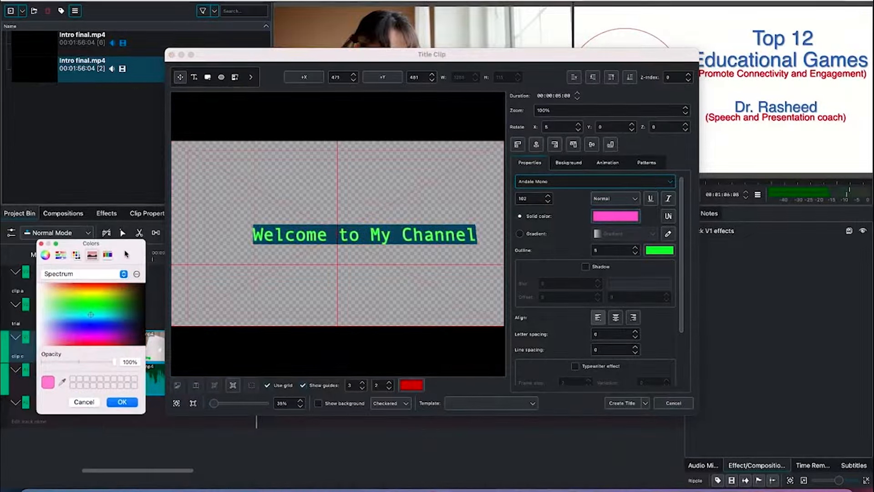
click(96, 302)
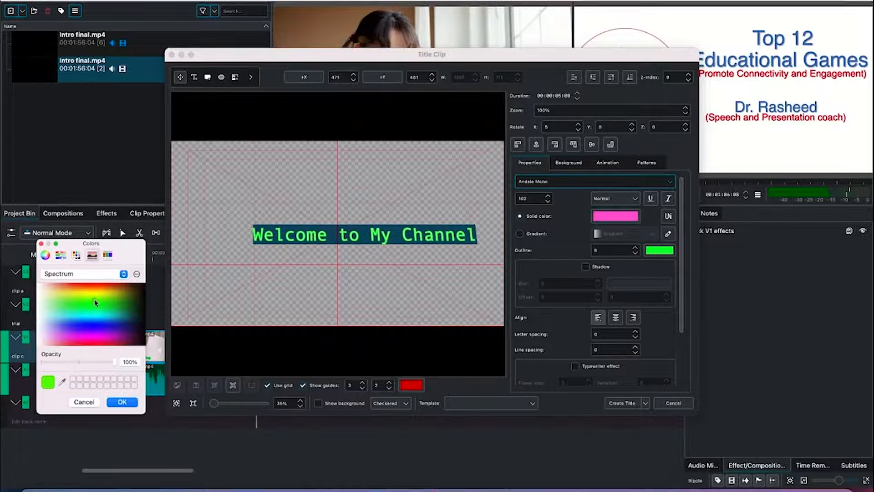
drag(96, 295, 98, 287)
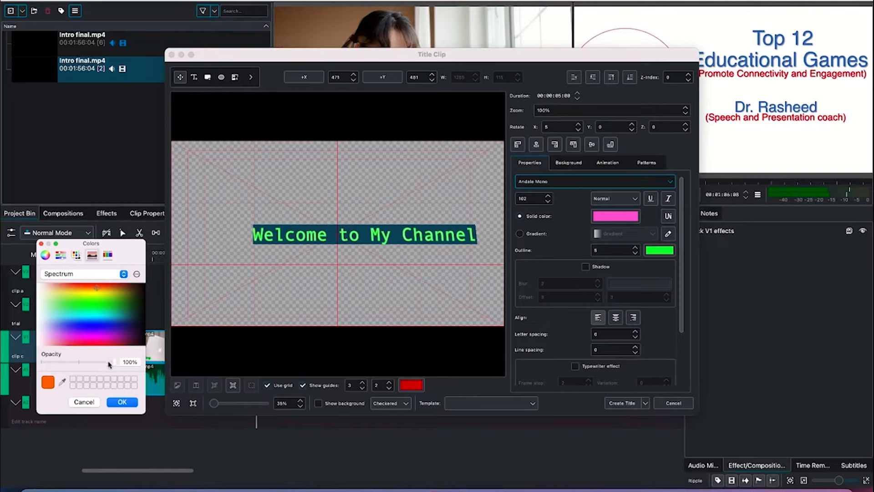
mouse_move(115, 362)
mouse_down()
mouse_move(73, 362)
mouse_move(109, 364)
mouse_up()
click(122, 402)
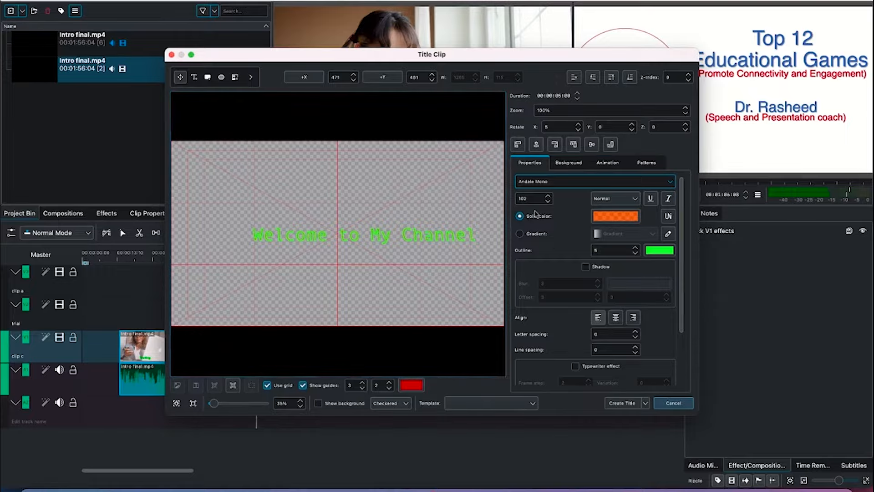
Switch the title text to a gradient fill and change its font to Al Nile.
click(521, 235)
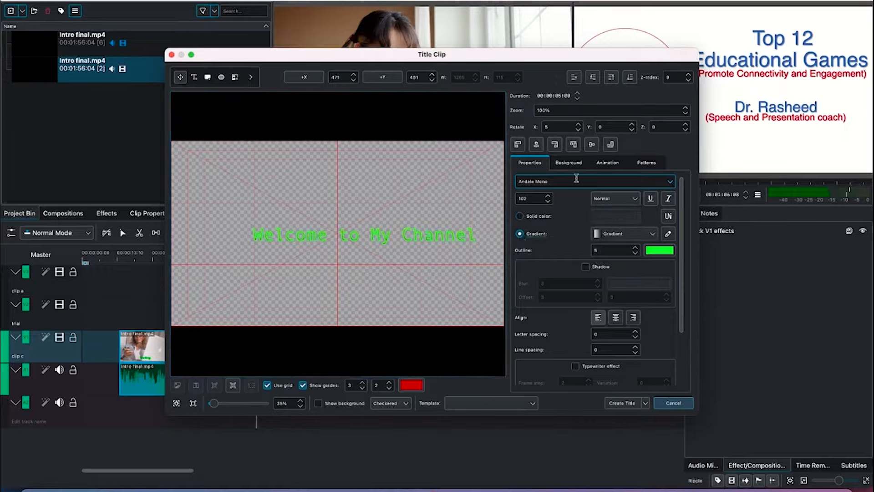
click(672, 186)
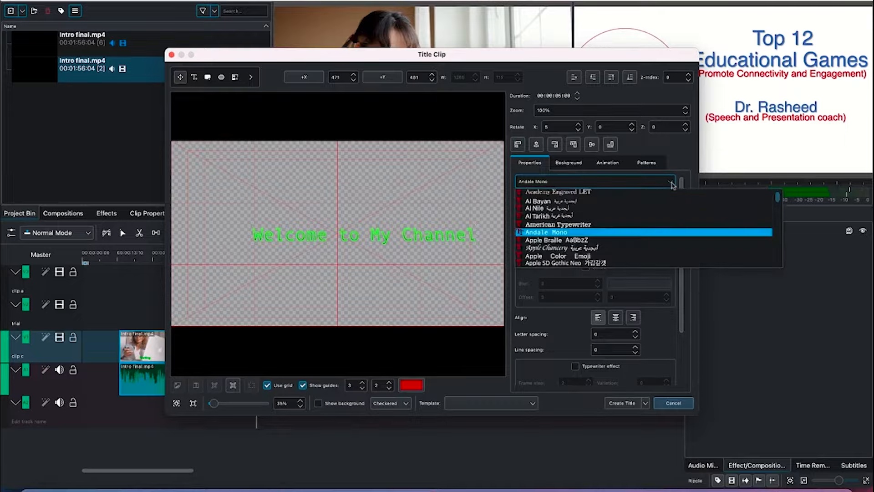
click(585, 210)
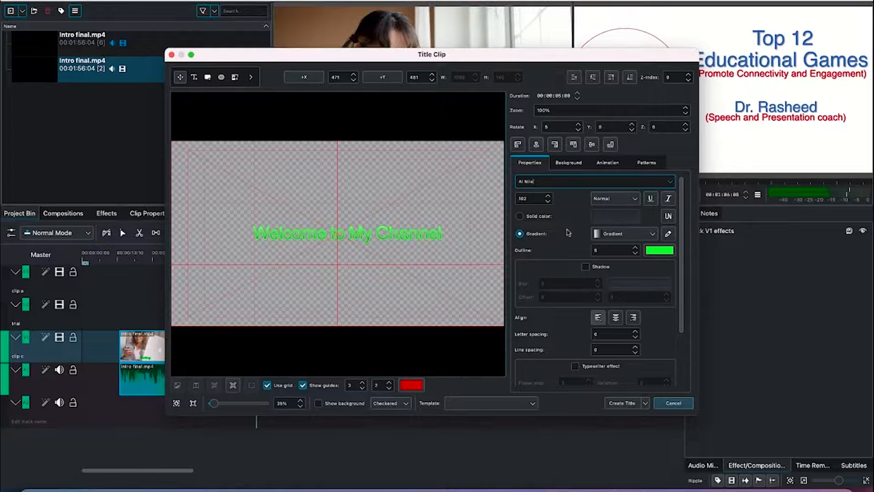
Add a shadow to the title text with blur 16 and horizontal offset 30, and center-align the text.
click(586, 267)
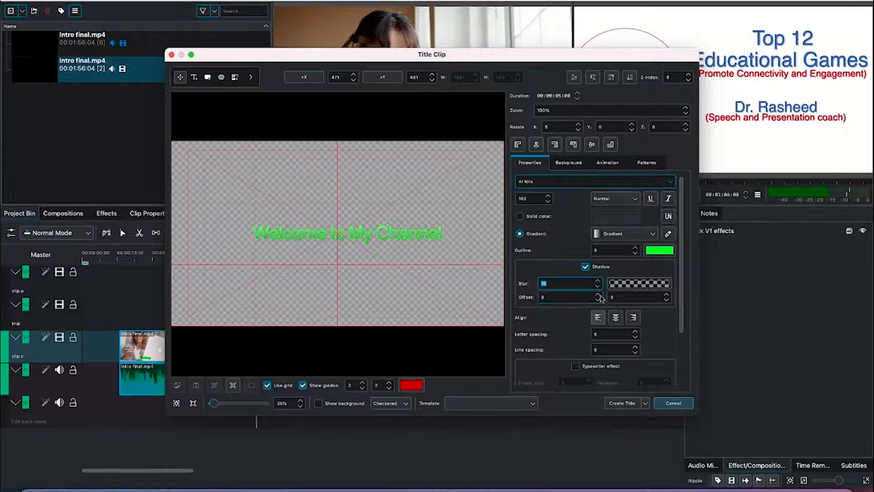
key(Tab)
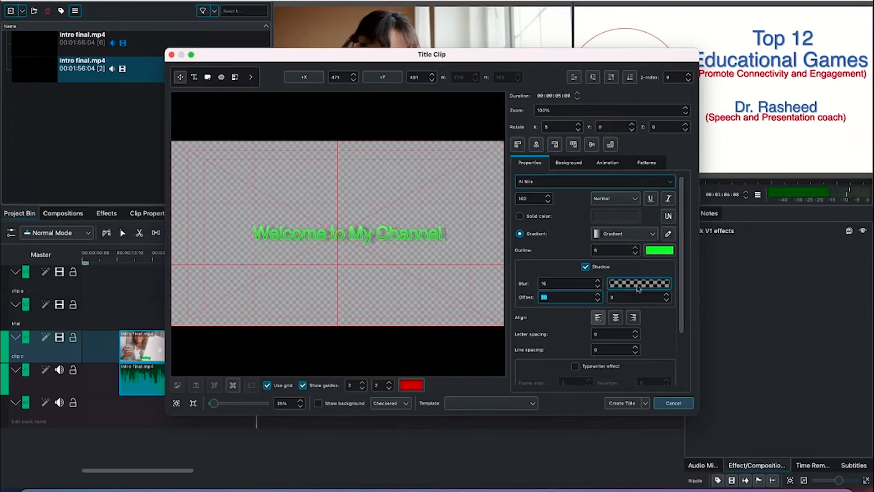
click(616, 318)
click(626, 336)
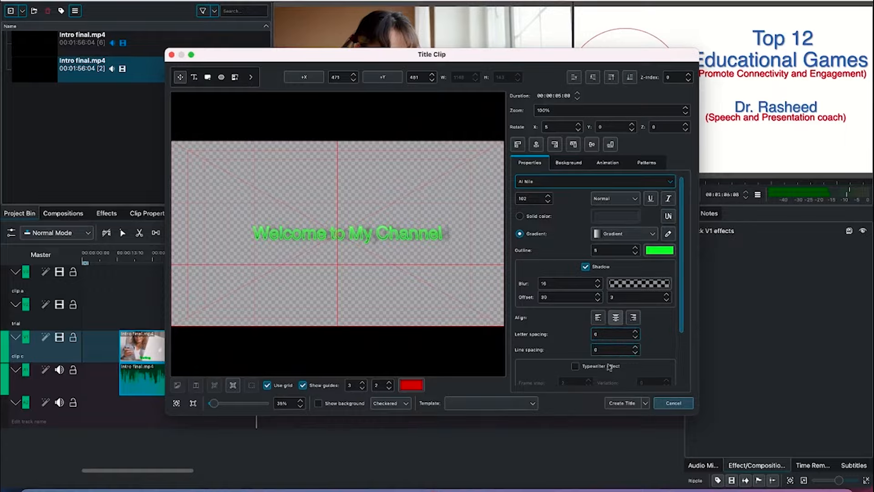
Turn off the title canvas grid, and hide and reshow the guides.
scroll(604, 371, down, 2)
scroll(605, 371, down, 1)
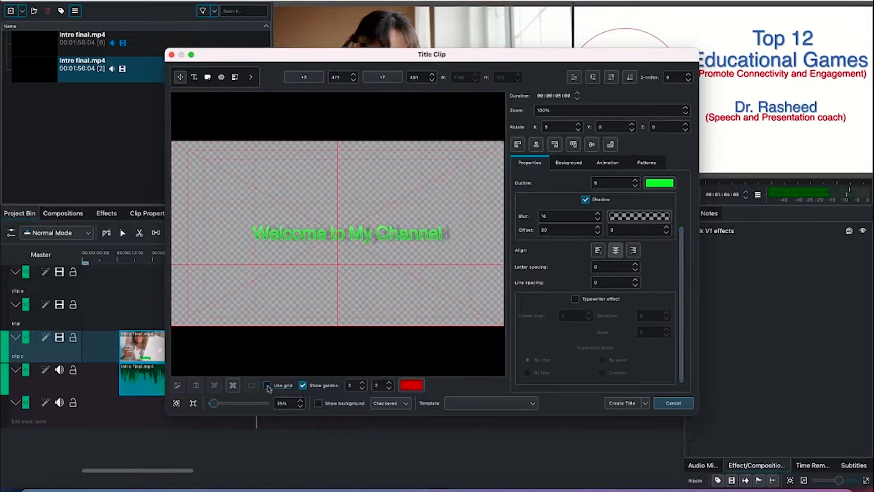
click(303, 385)
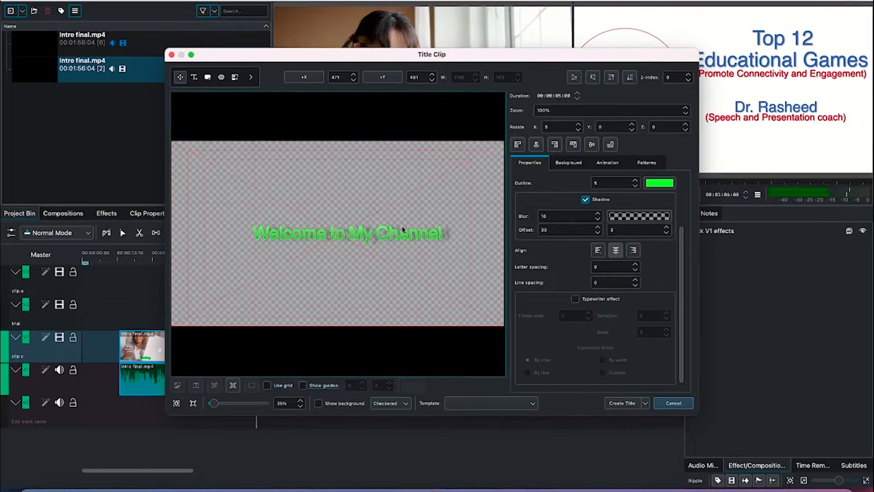
click(303, 385)
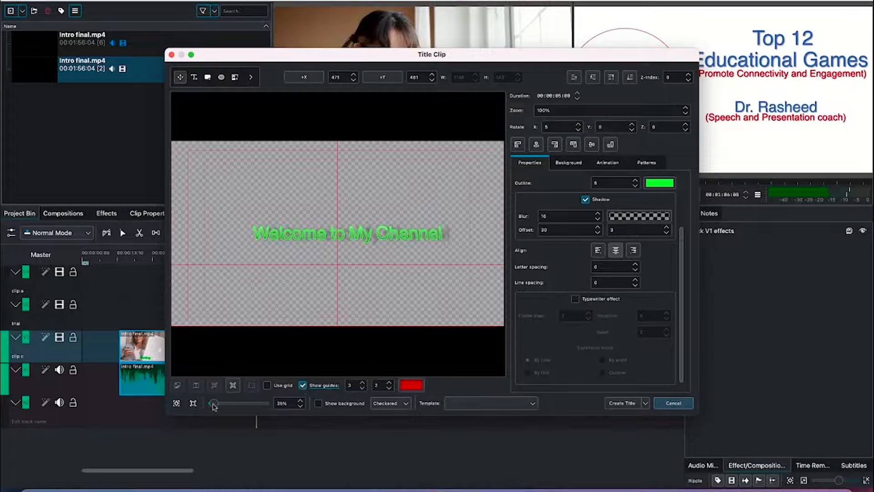
Preview the title over the project background and over a black backdrop, and return to the checkered backdrop.
mouse_move(213, 403)
mouse_down()
mouse_move(230, 404)
mouse_move(214, 403)
mouse_up()
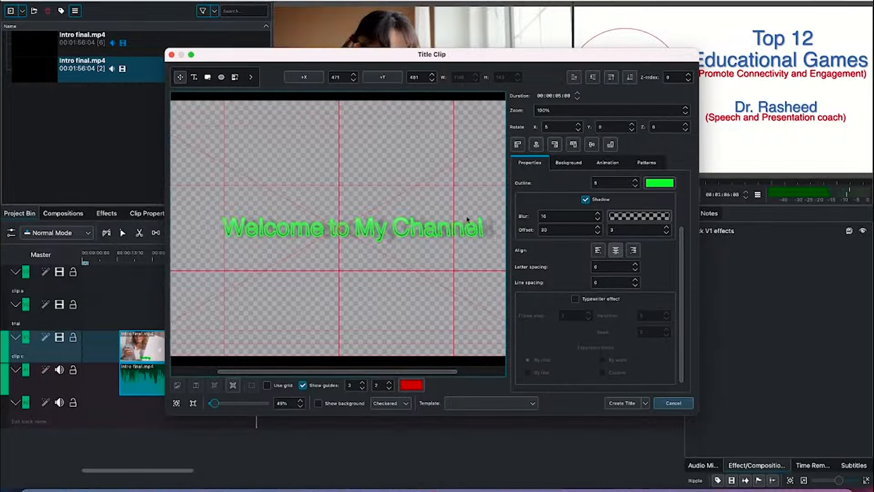
click(317, 404)
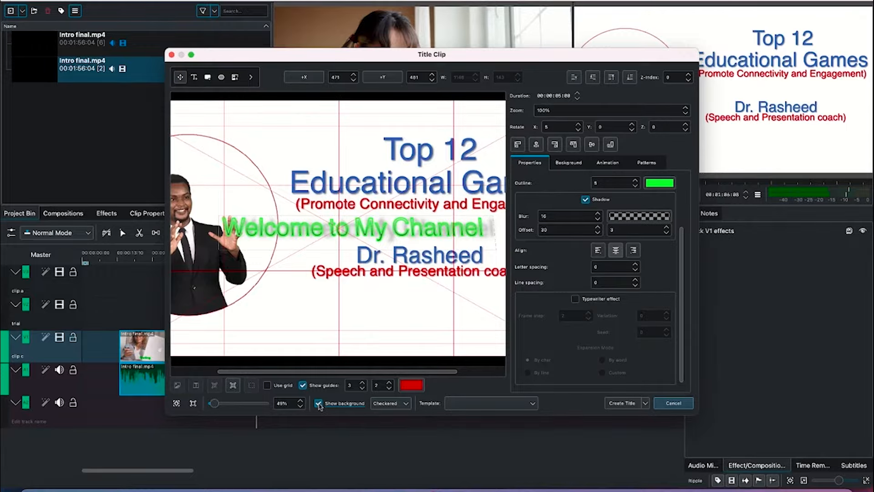
click(318, 403)
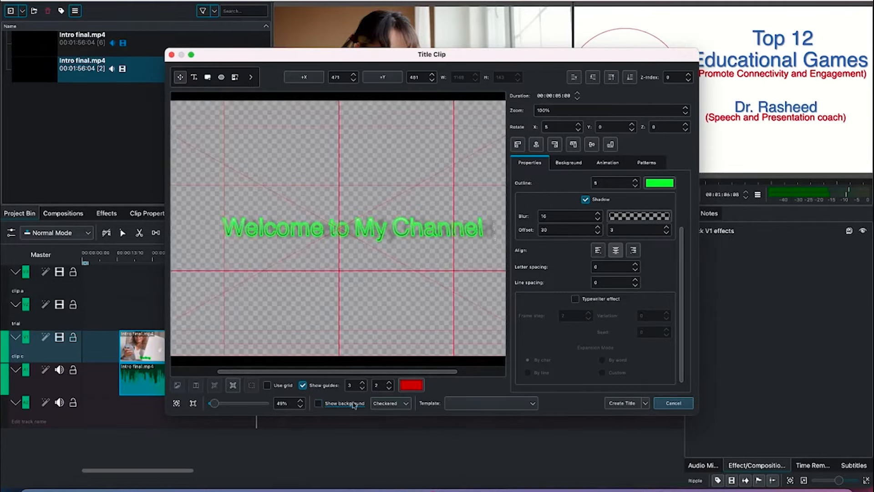
click(391, 404)
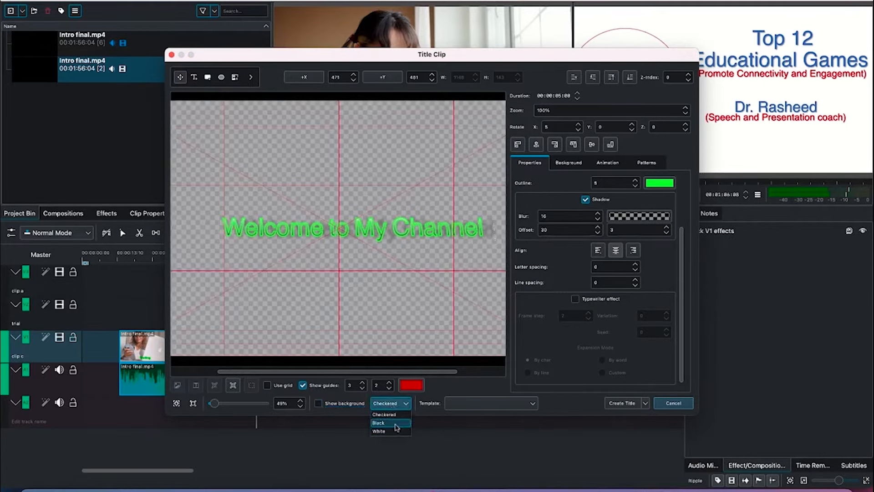
click(394, 422)
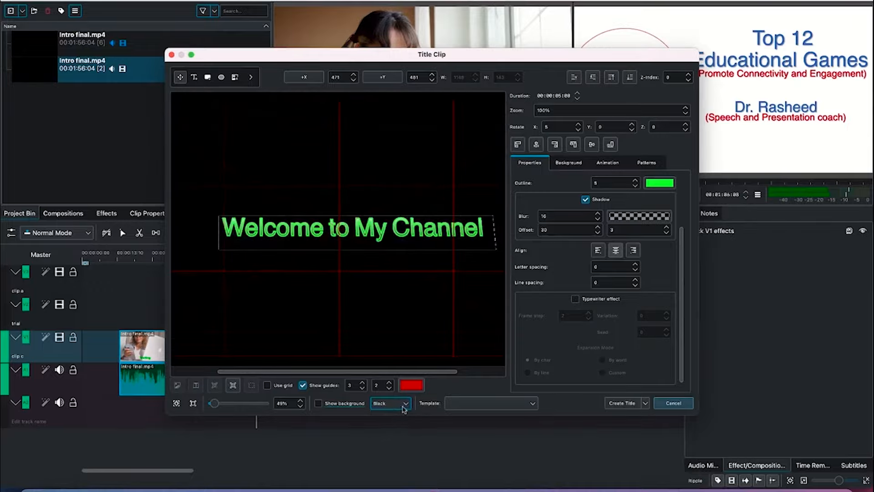
click(403, 408)
click(397, 415)
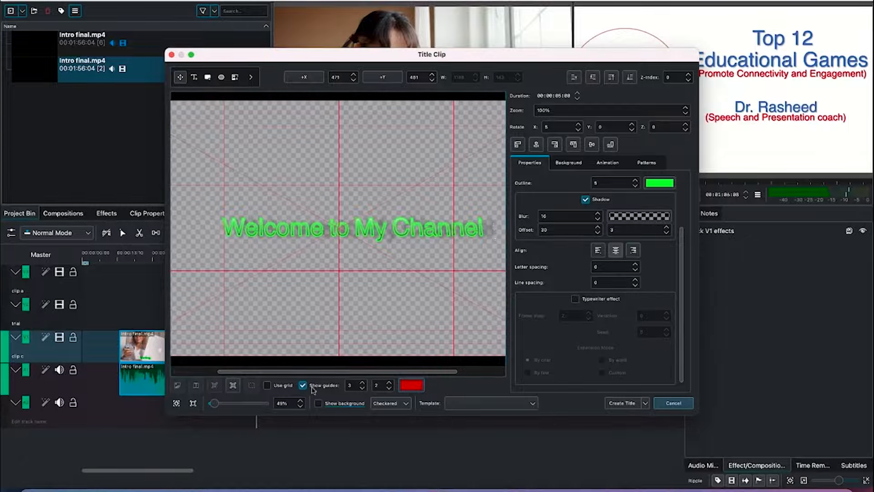
Pick a blue-violet color for the title canvas guides.
click(412, 388)
click(95, 348)
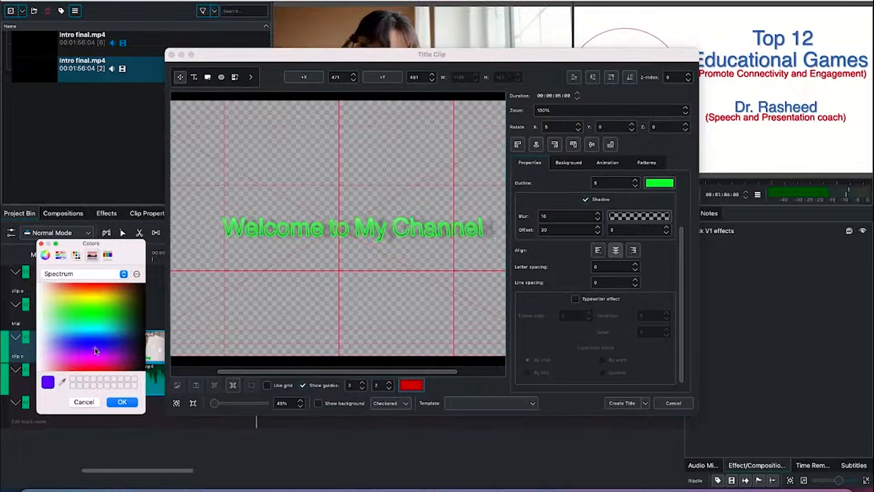
click(122, 402)
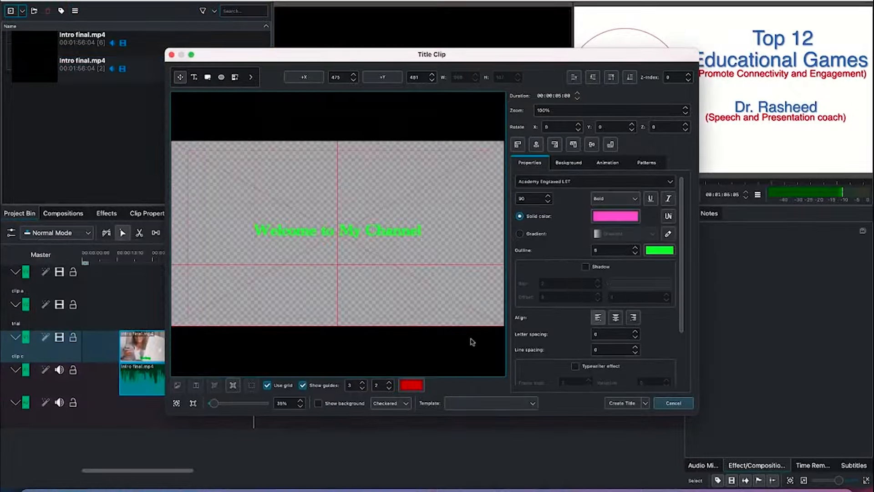
Create the title clip, place it on the trial track at the start of the first video clip, and play that section.
click(629, 404)
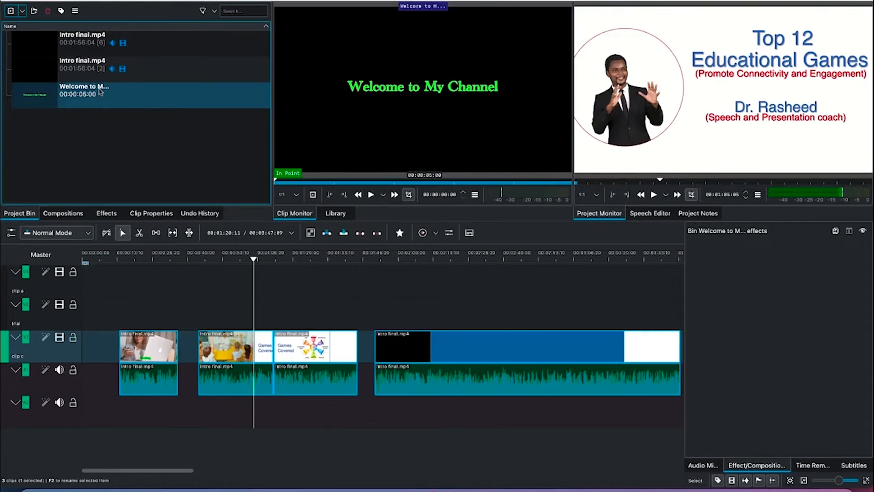
drag(64, 97, 122, 314)
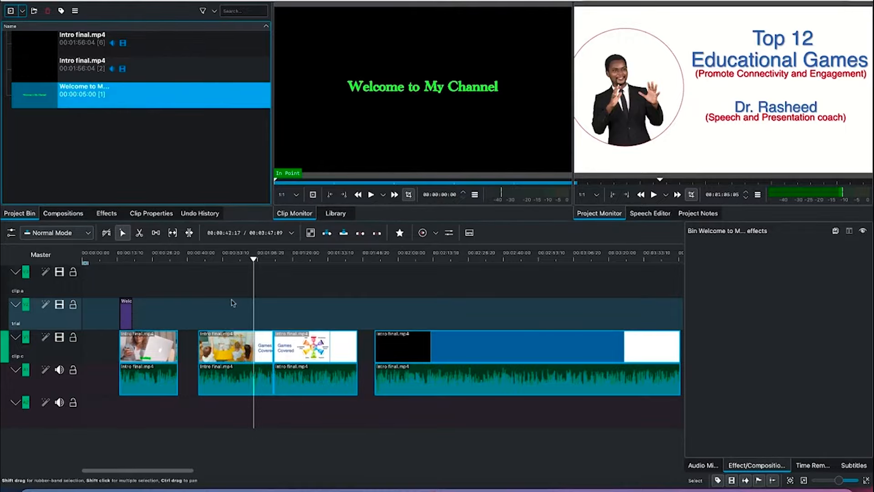
drag(187, 262, 120, 267)
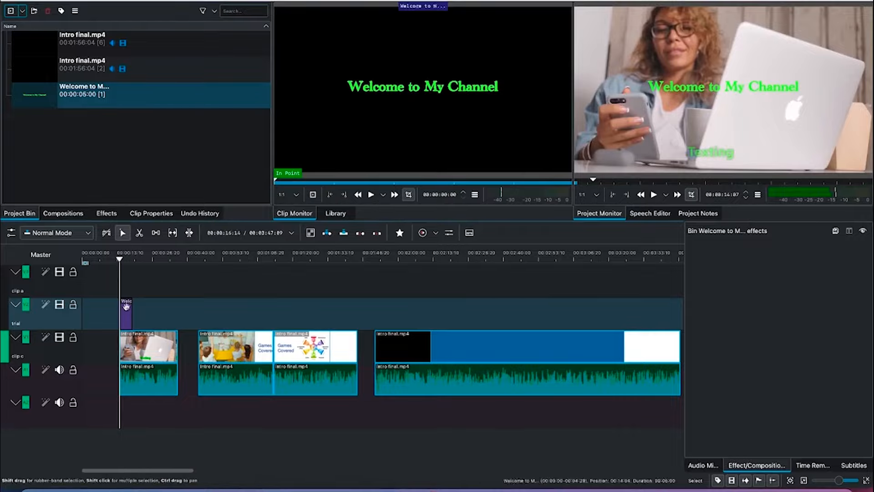
key(space)
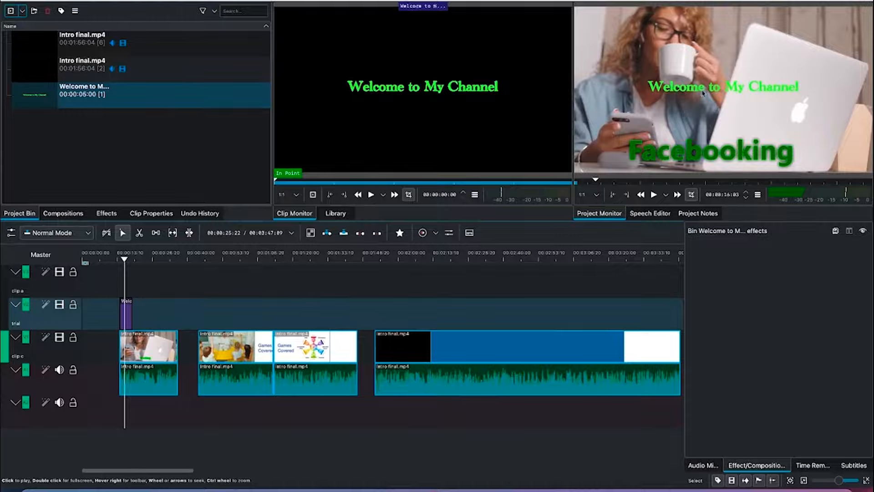
Reopen the Welcome to My Channel title clip, change its text outline color to black, and update the title.
double_click(93, 102)
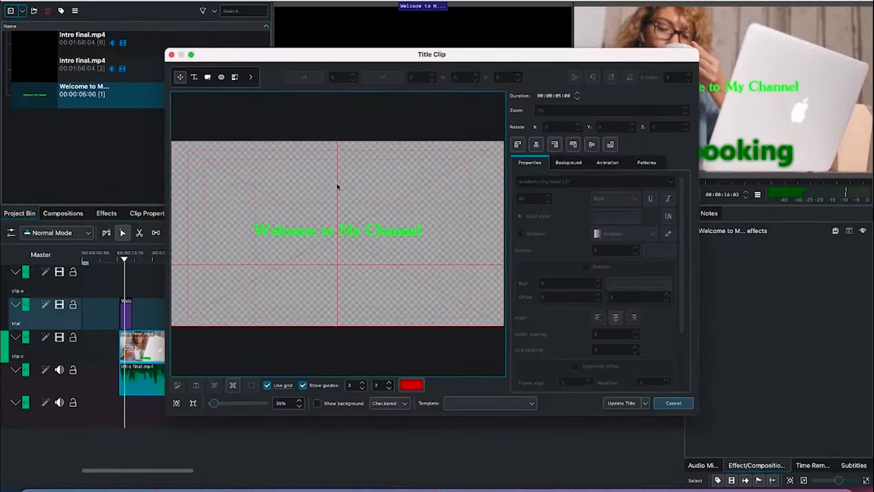
click(376, 234)
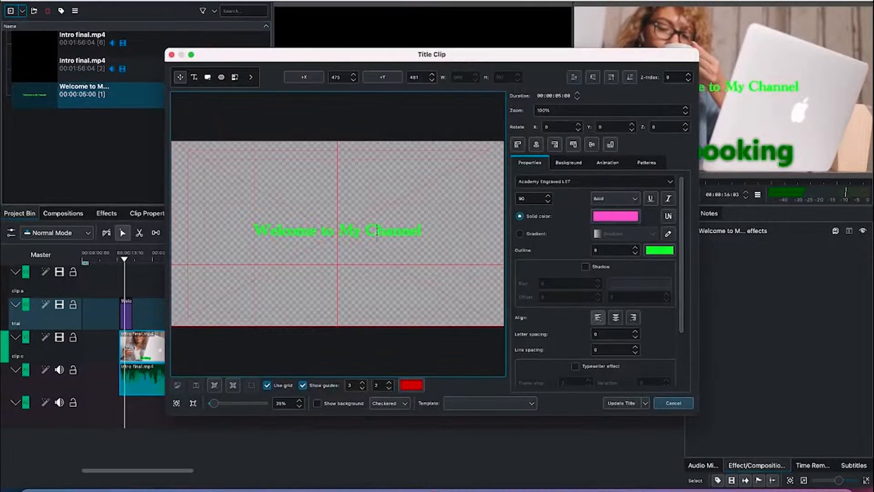
click(659, 248)
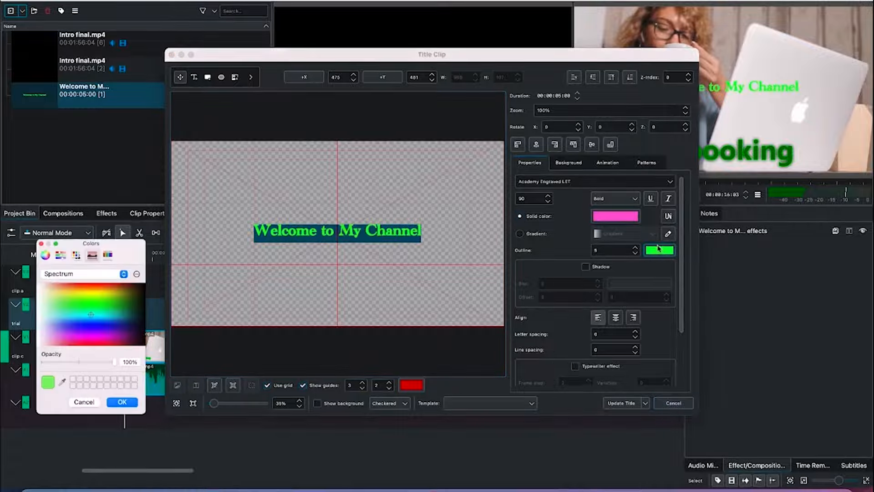
click(143, 326)
click(127, 403)
click(622, 403)
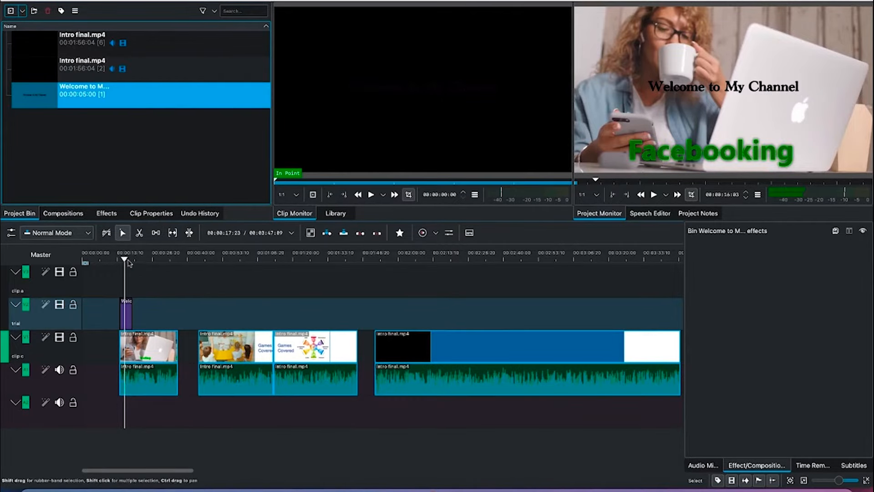
Insert a Wipe composition on the third video clip of the clip c track, directly after the cut.
drag(125, 258, 265, 296)
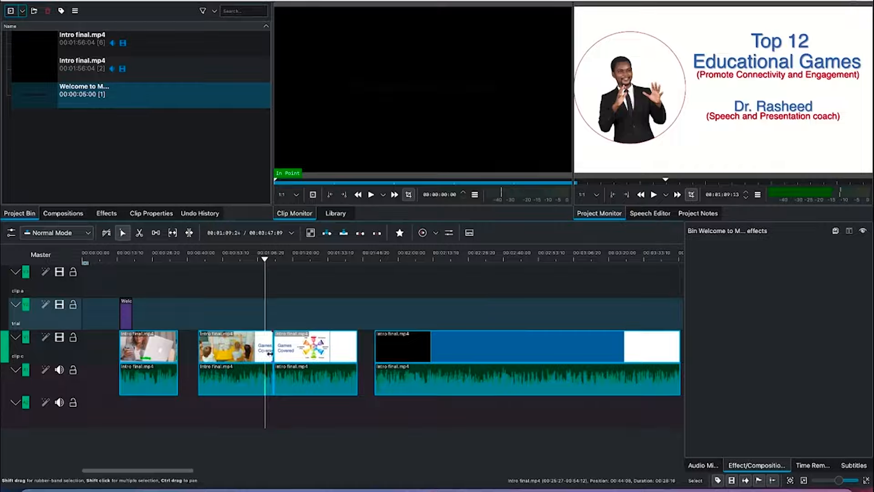
click(287, 353)
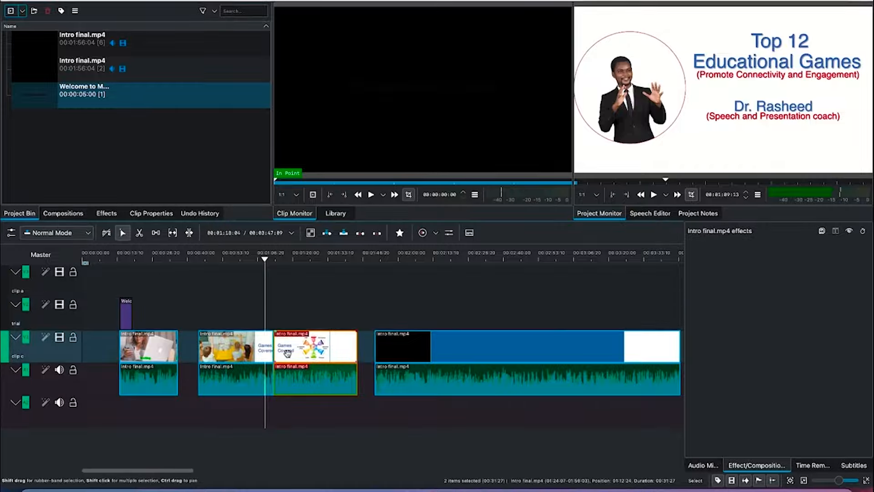
right_click(288, 353)
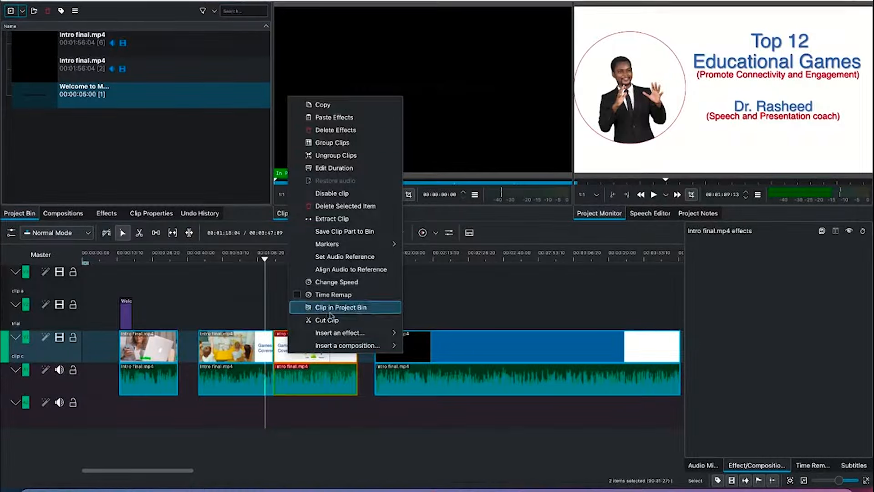
mouse_move(347, 350)
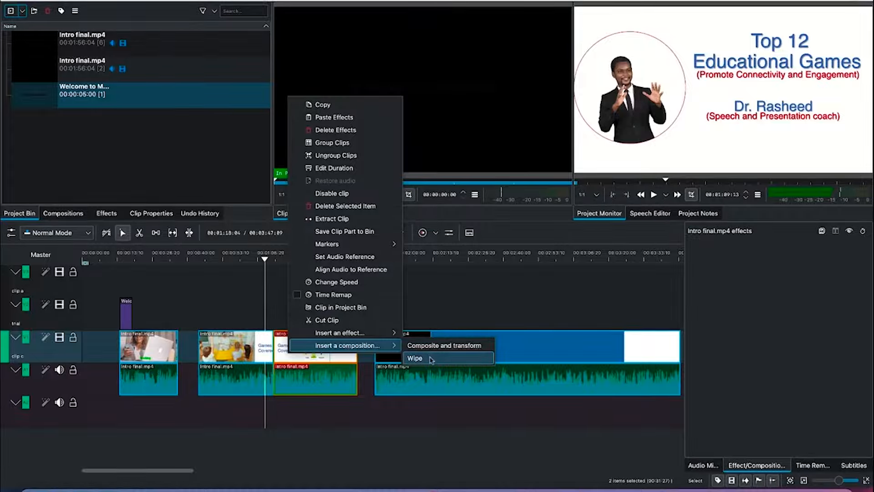
click(431, 359)
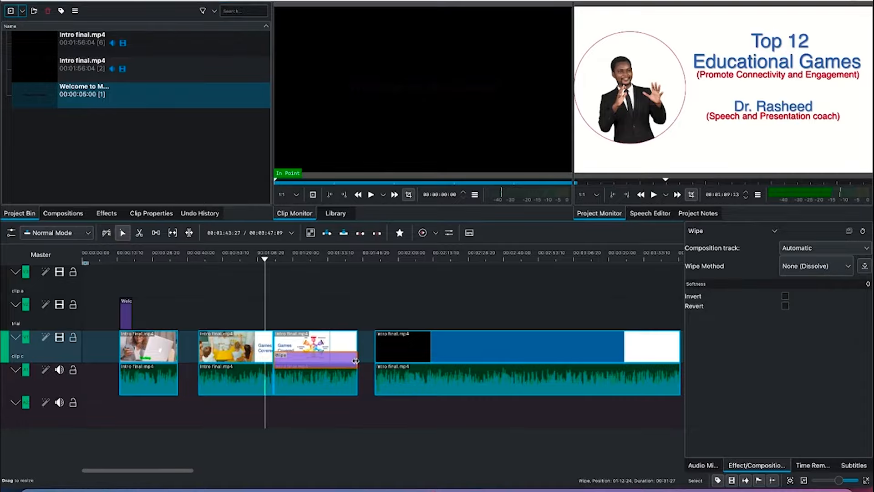
Shorten the Wipe composition on the third video clip to about one second, keeping its start at the cut.
drag(356, 361, 277, 361)
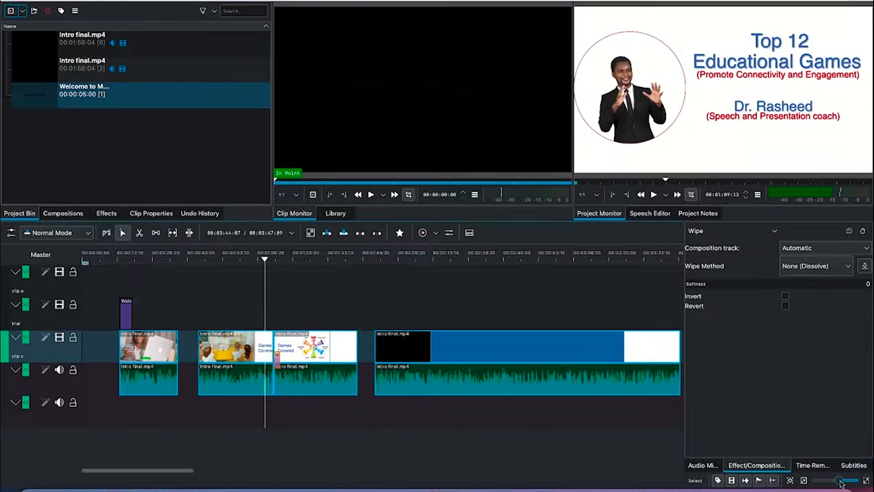
drag(840, 483, 847, 483)
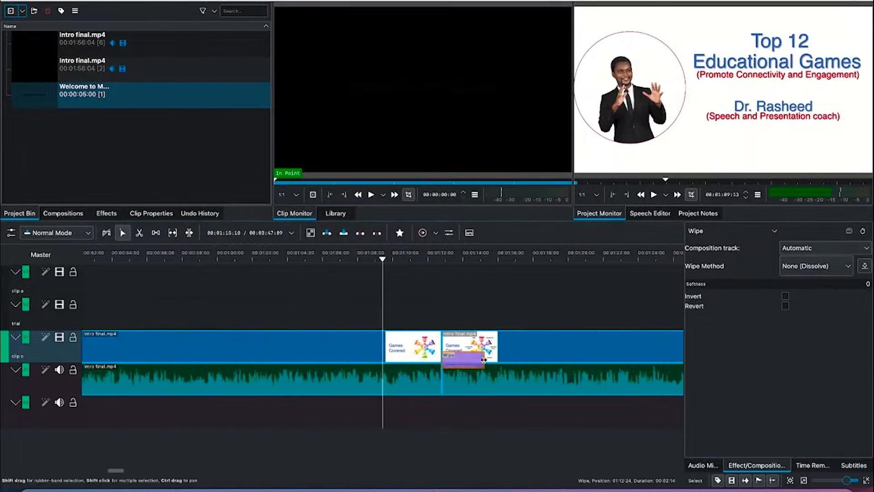
drag(483, 359, 458, 360)
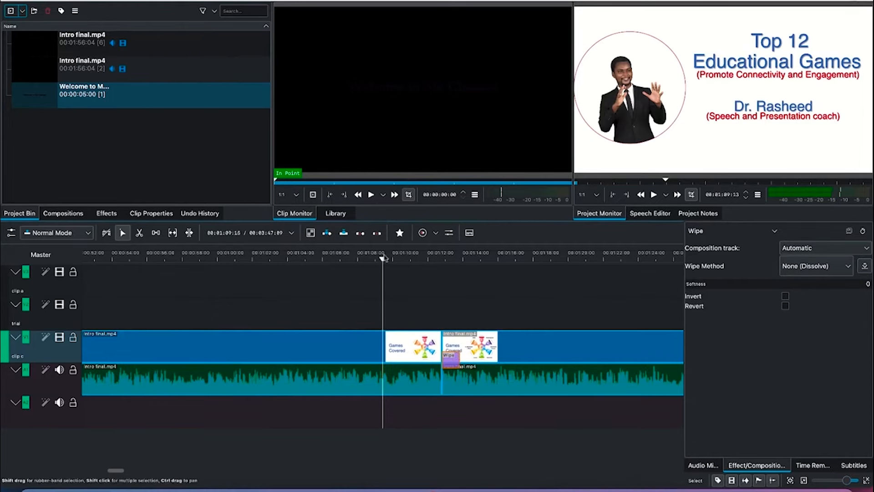
Try the Bi-Linear X wipe method on the shortened Wipe composition, then set its method to Burst.
drag(383, 261, 387, 260)
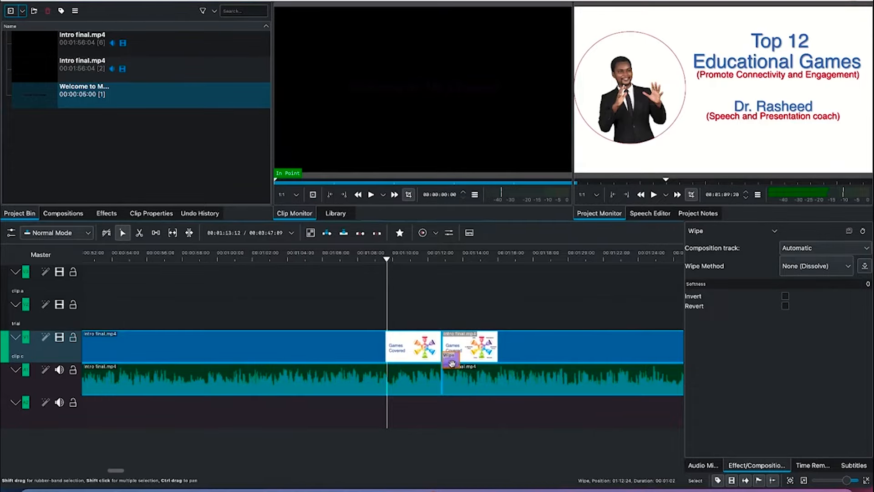
click(451, 363)
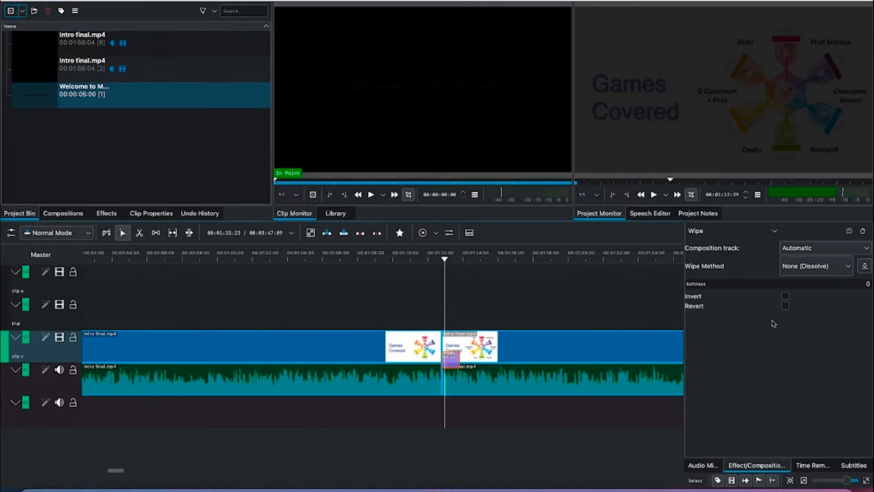
click(834, 272)
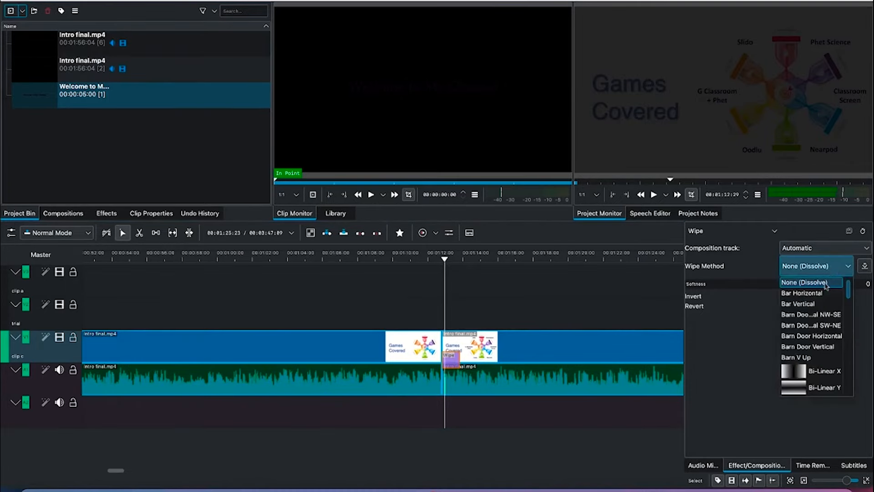
scroll(817, 349, down, 2)
scroll(817, 350, down, 2)
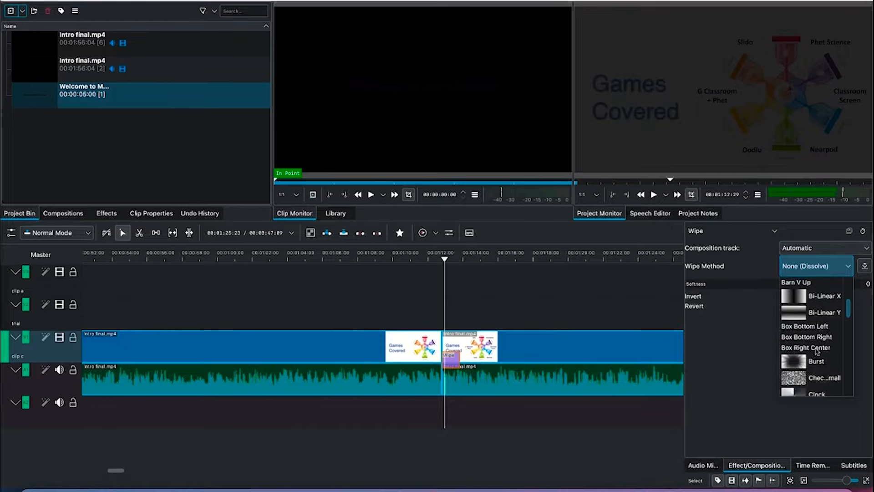
click(822, 301)
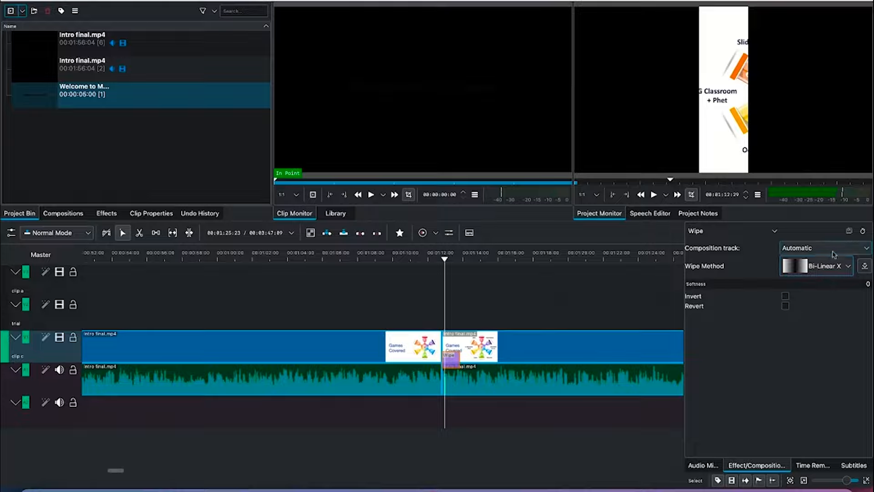
click(841, 270)
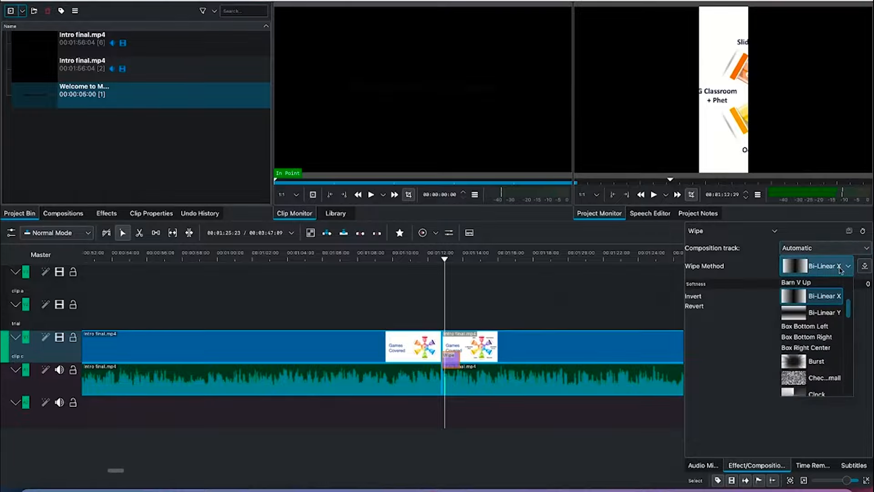
click(820, 361)
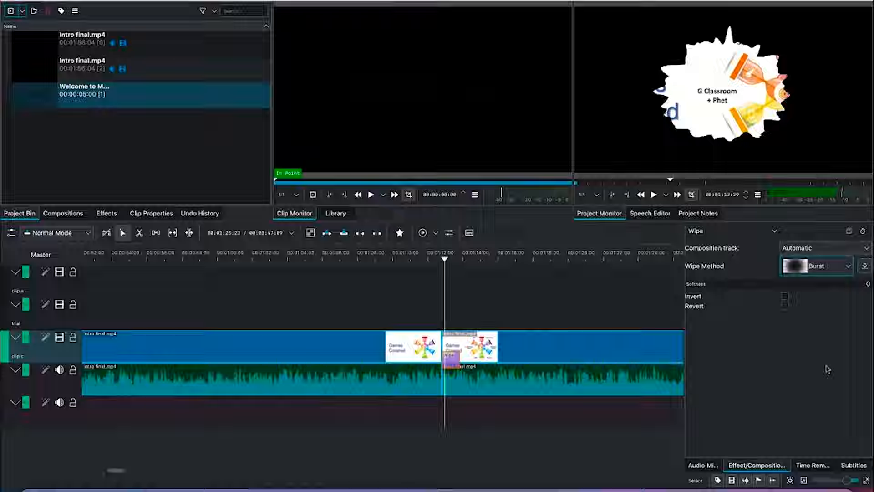
click(824, 250)
click(825, 256)
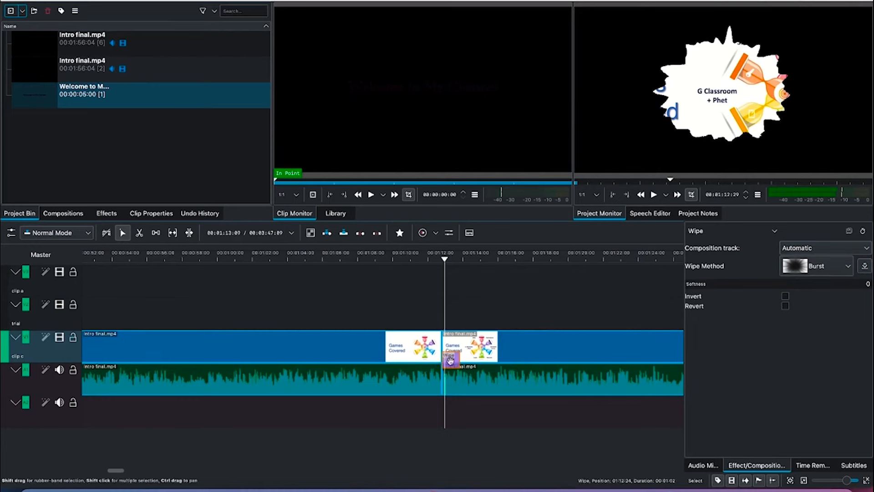
Move the Wipe composition back so it ends at the cut on the second video clip, and copy it.
drag(452, 360, 429, 363)
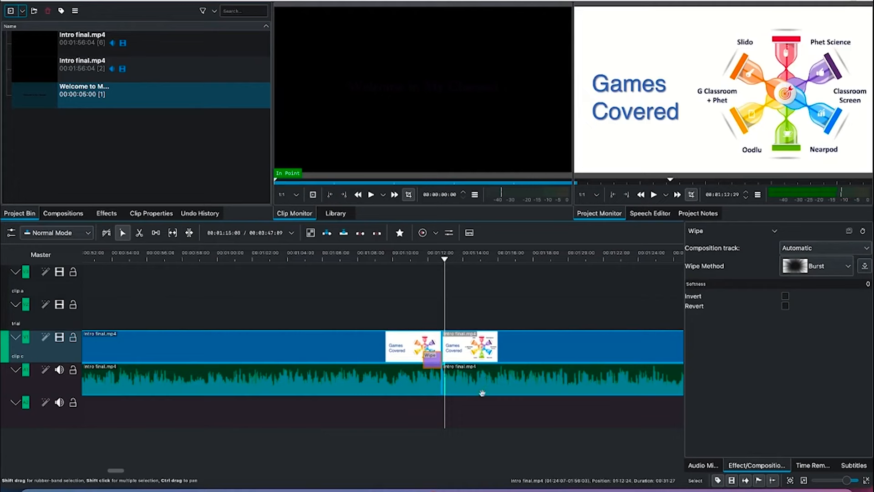
right_click(432, 362)
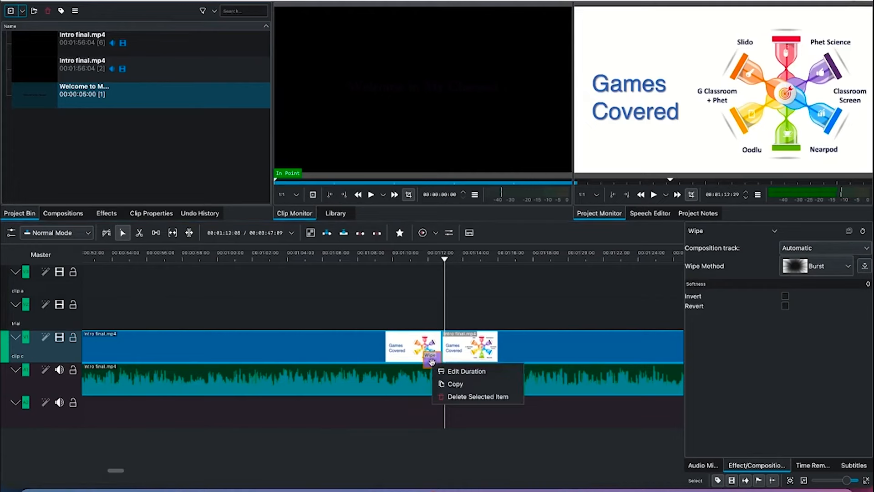
click(459, 390)
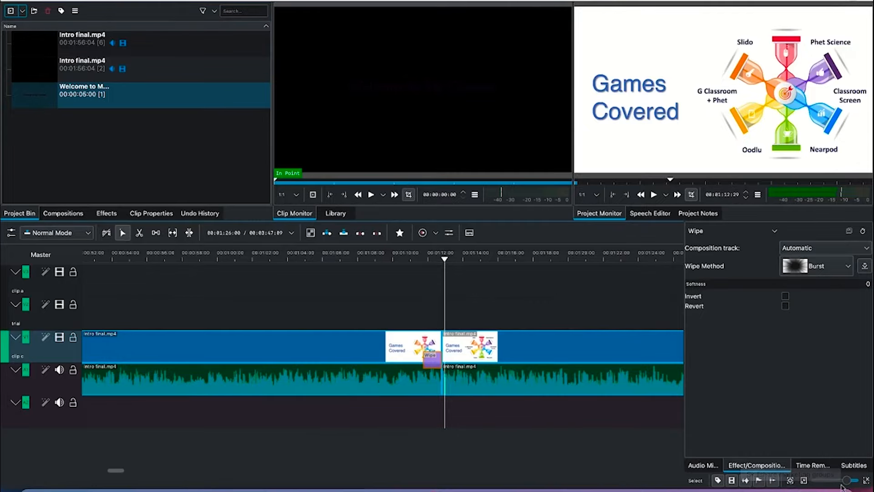
Paste a copy of the Wipe and place it on the clip c track at the start of the third video clip.
drag(846, 480, 840, 481)
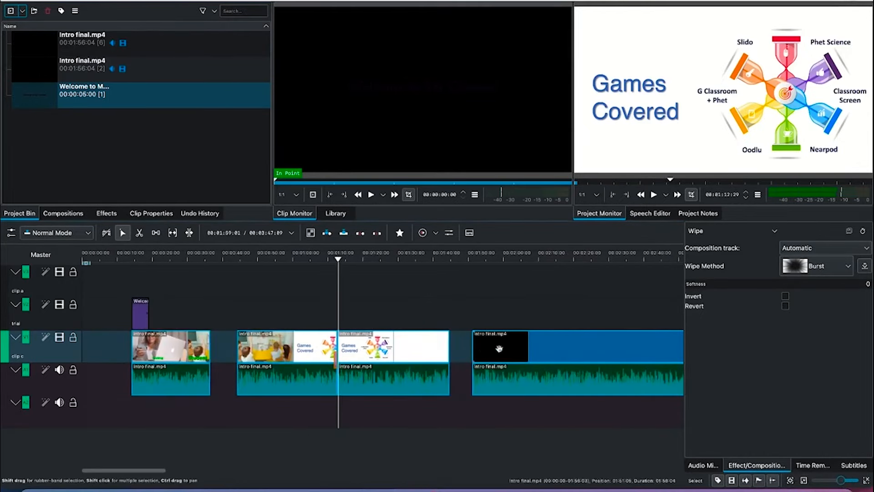
click(459, 294)
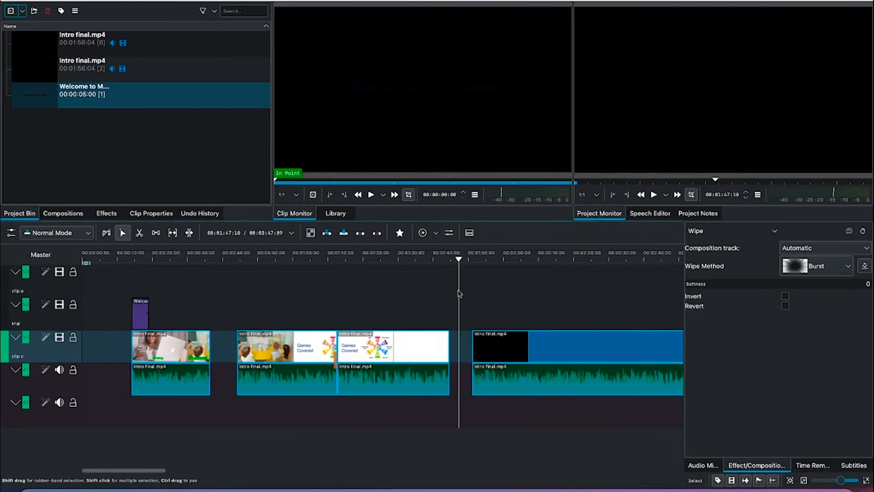
right_click(454, 305)
click(455, 310)
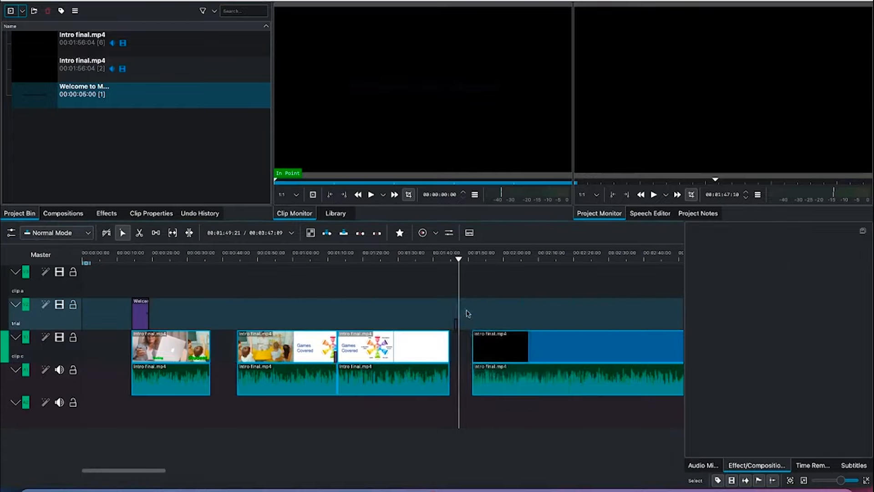
drag(454, 325, 342, 363)
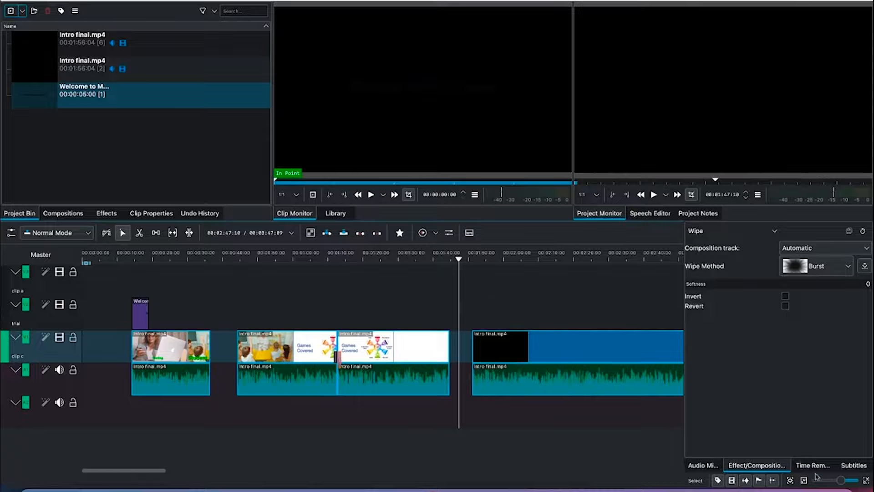
Play the timeline across the cut between the second and third video clips to preview both wipes.
drag(841, 480, 845, 480)
drag(541, 258, 283, 258)
click(228, 296)
drag(228, 297, 222, 297)
key(space)
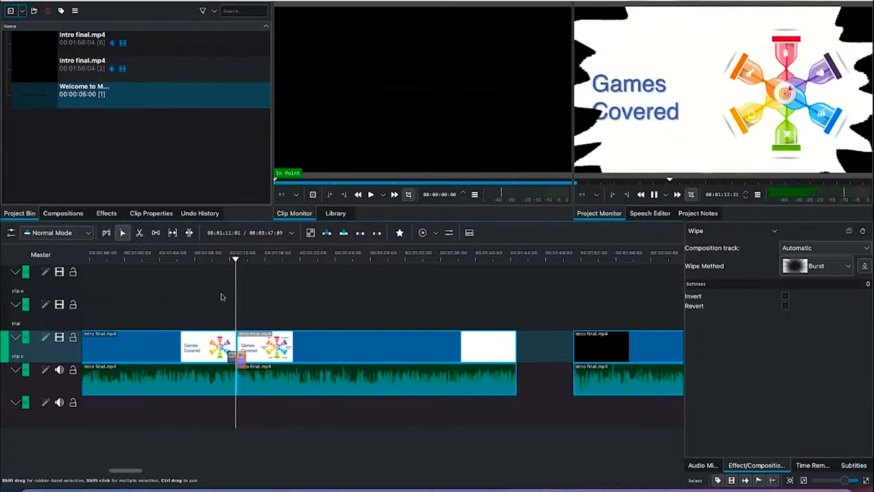
key(space)
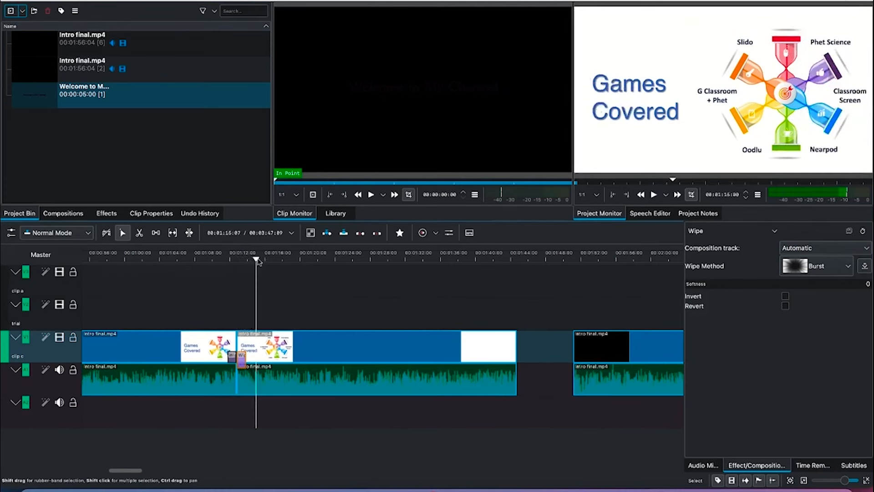
Turn on Invert for the Wipe at the start of the third video clip and play across the cut.
right_click(240, 358)
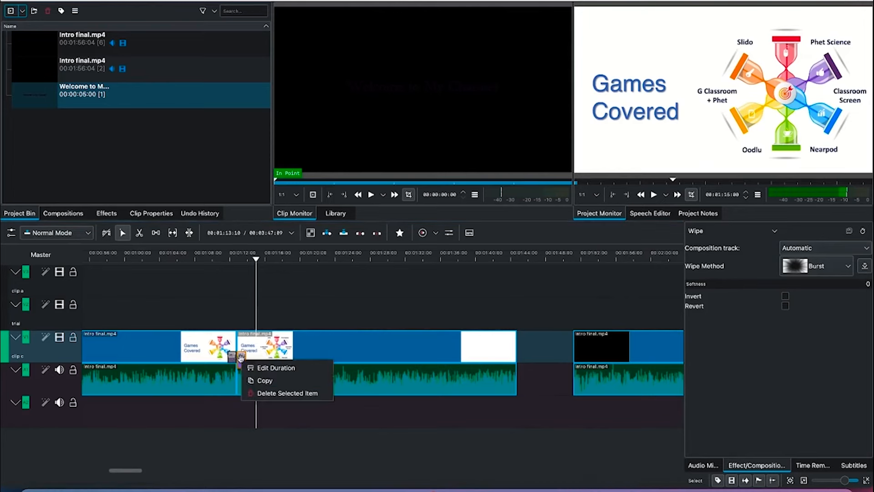
click(240, 357)
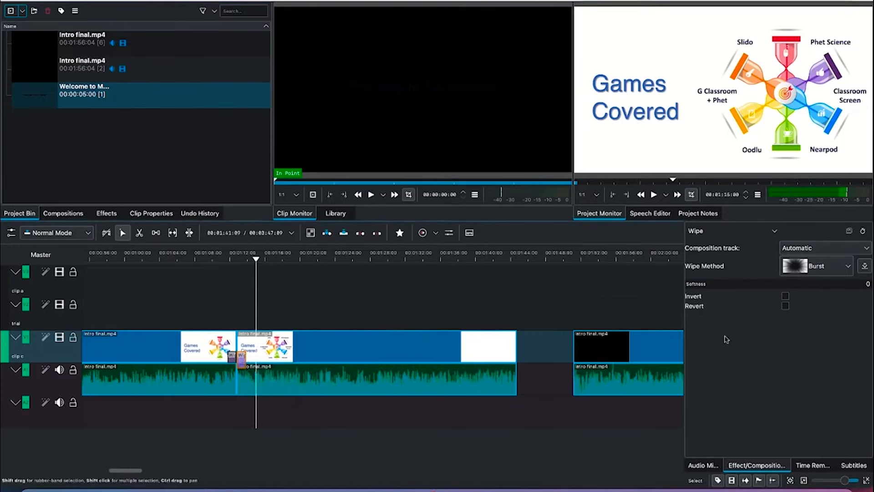
click(786, 296)
drag(258, 260, 223, 267)
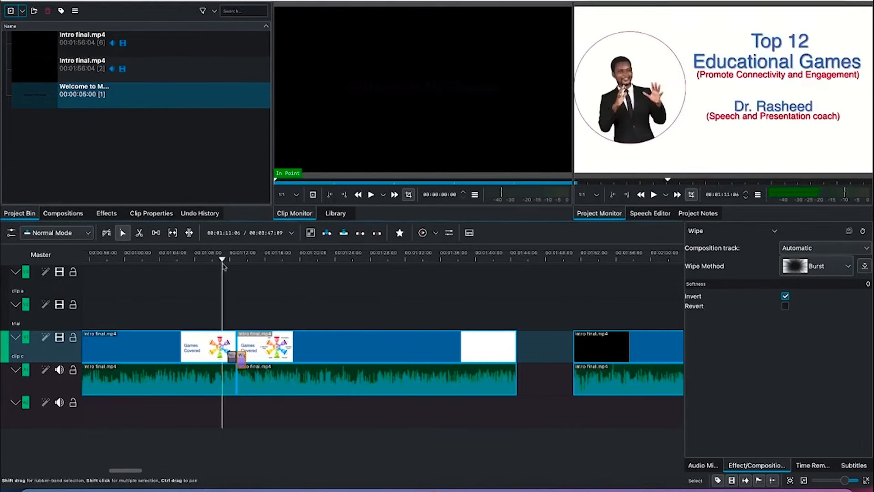
key(space)
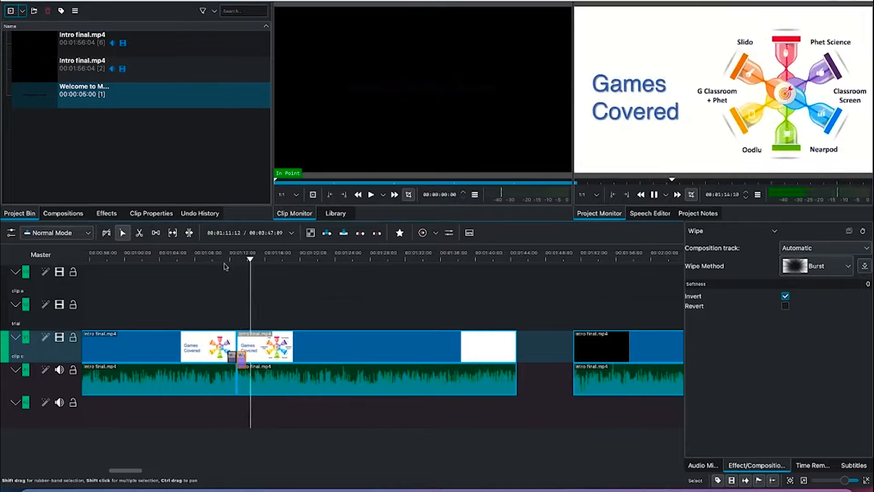
key(space)
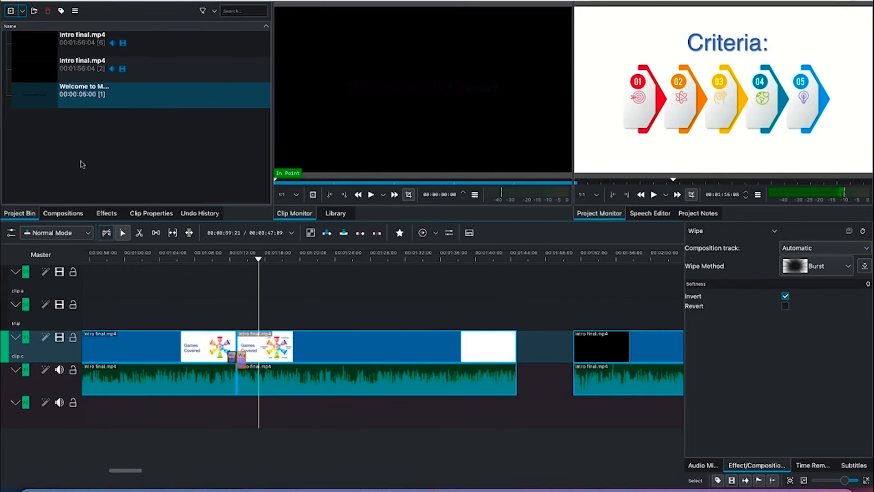
Browse the available video and audio effects, and expand the Color and Image correction category of the video effects.
click(89, 54)
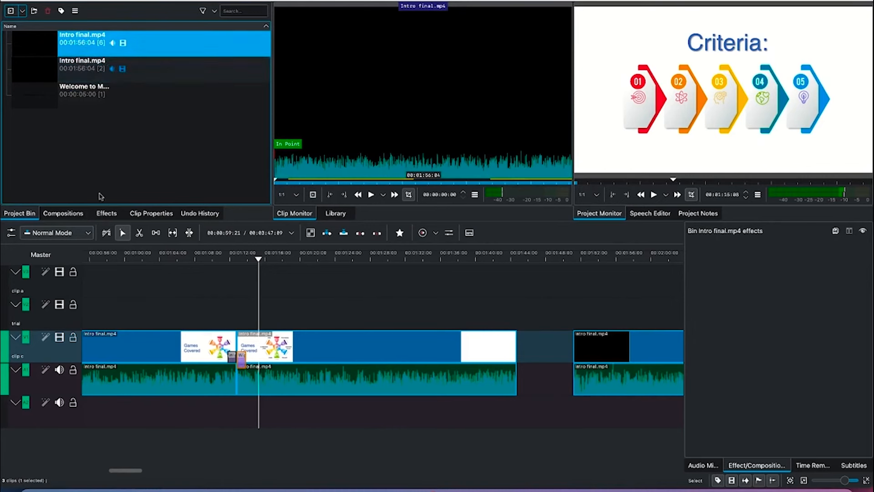
click(103, 216)
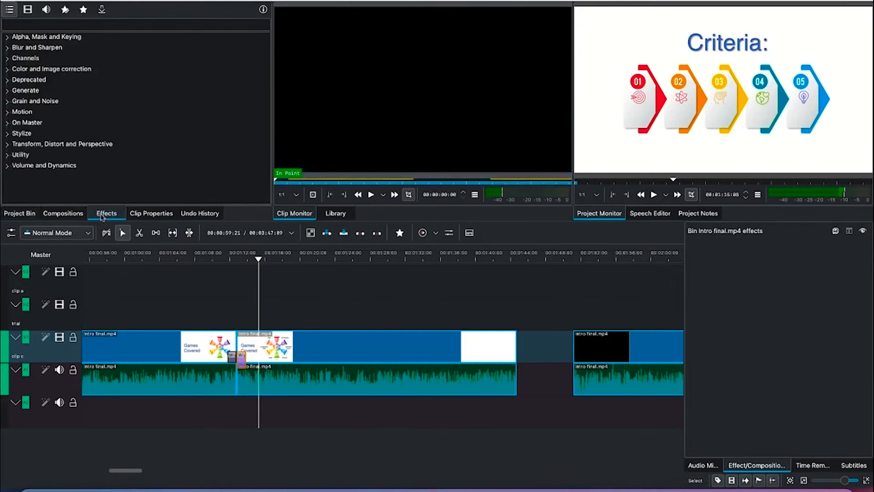
click(28, 13)
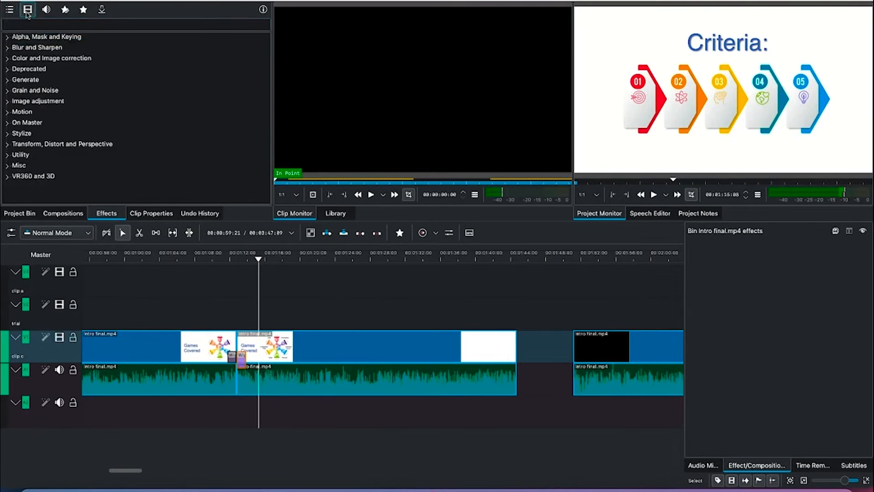
click(46, 11)
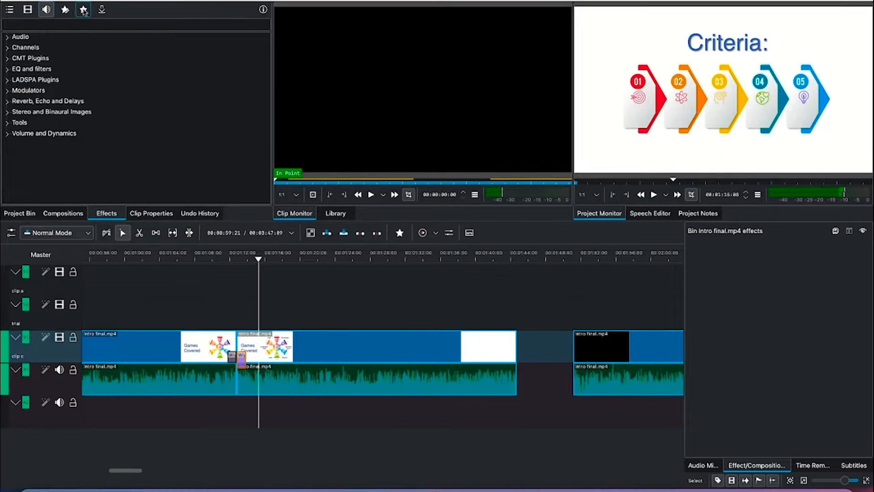
click(31, 12)
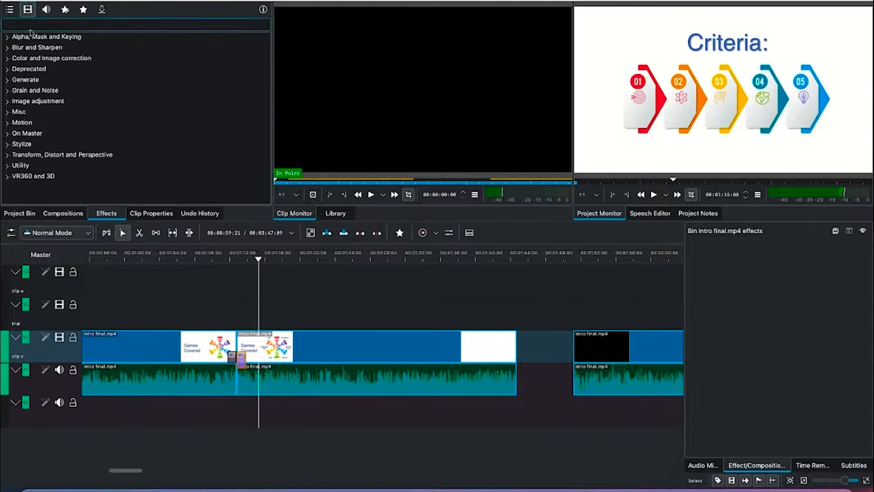
click(7, 58)
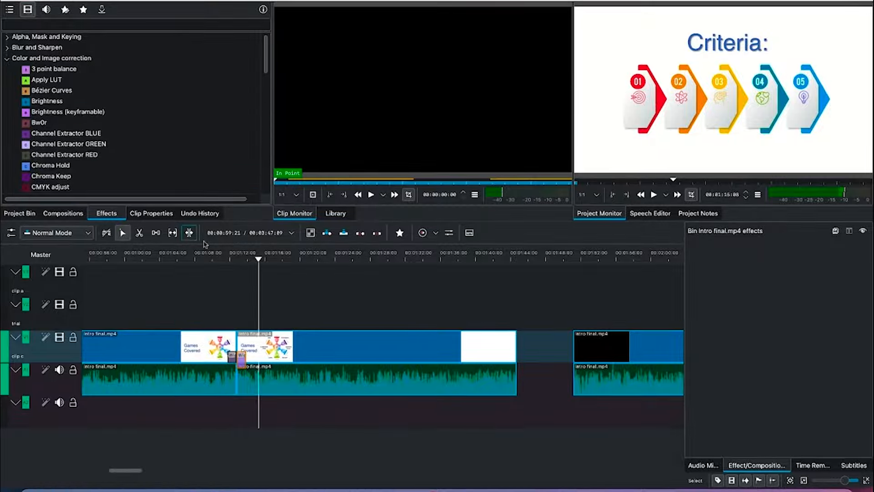
Add the Apply LUT effect to the first video clip on the clip c track and set its LUT file to CINEMATIC.
mouse_move(259, 260)
mouse_down()
mouse_move(36, 266)
mouse_move(37, 276)
mouse_move(64, 287)
mouse_up()
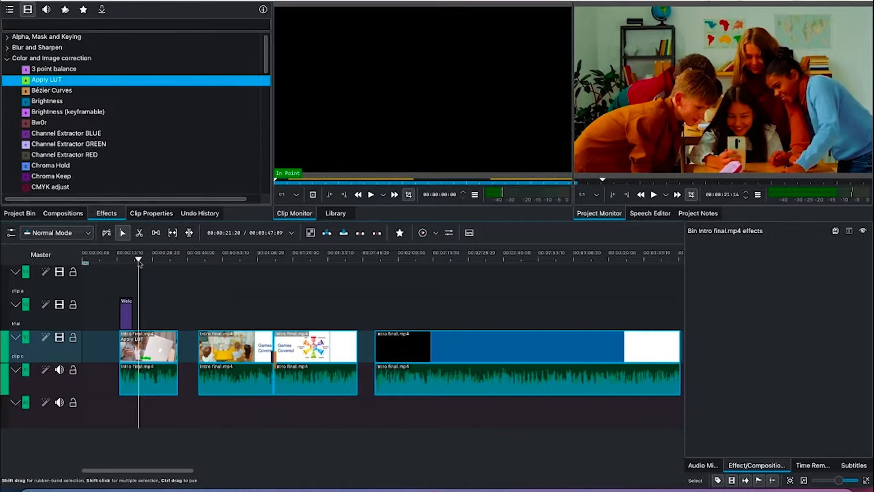
click(133, 342)
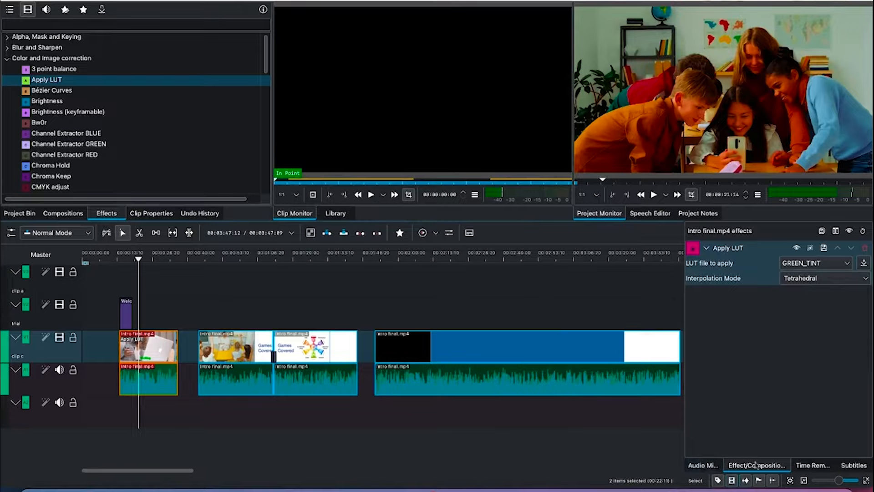
click(850, 263)
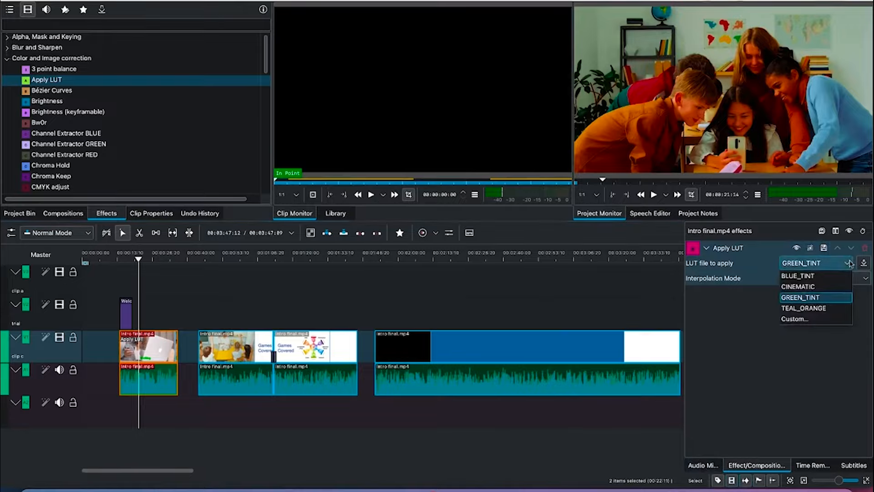
click(830, 287)
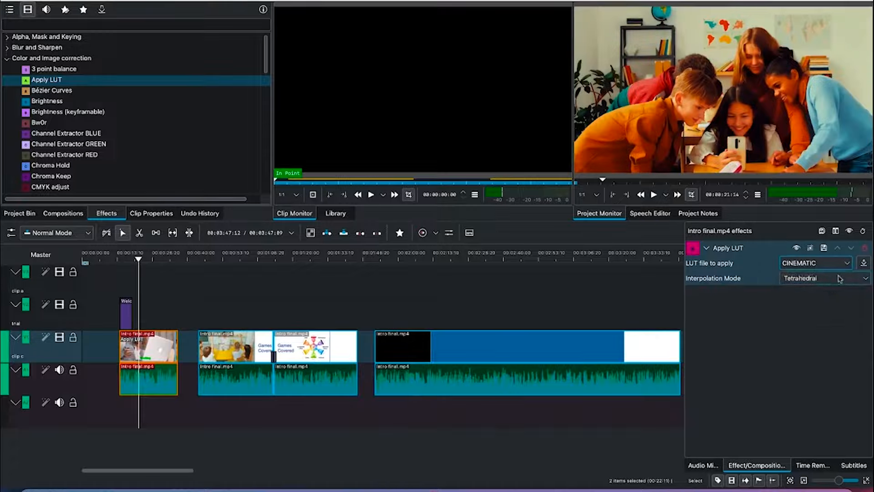
Set the Apply LUT interpolation mode to Nearest, check its preset options, and play the first video clip to preview it.
click(840, 278)
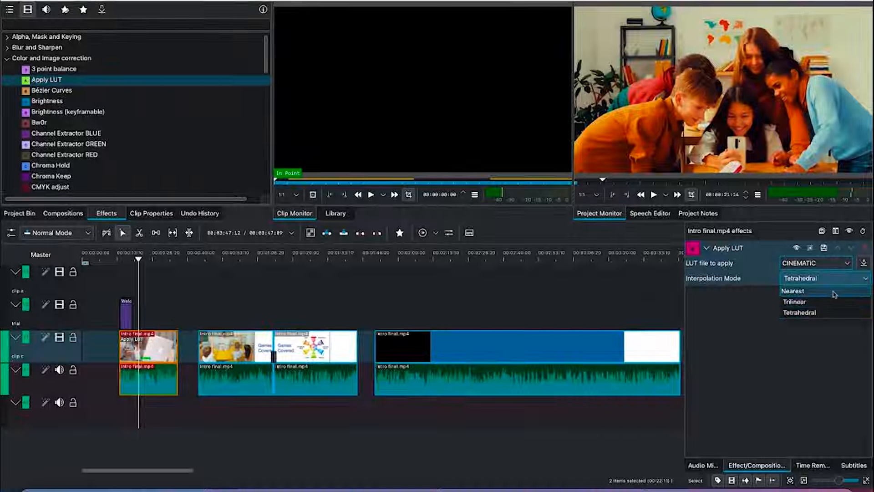
click(834, 292)
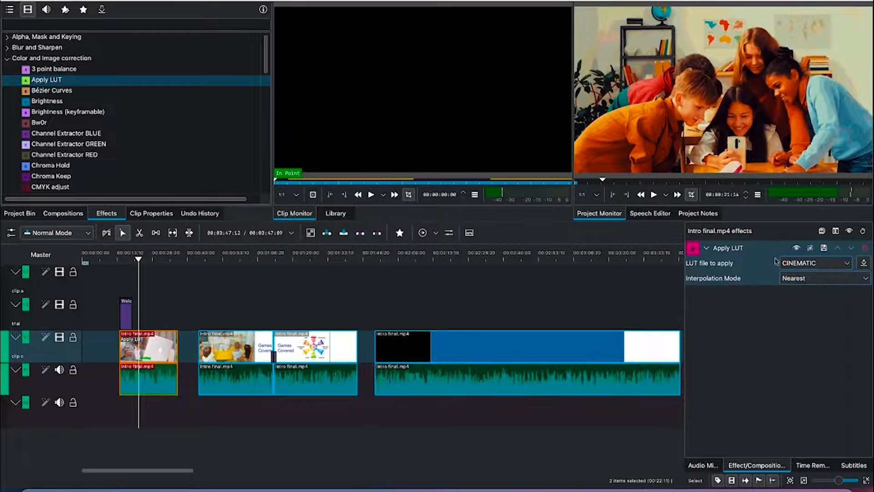
click(810, 248)
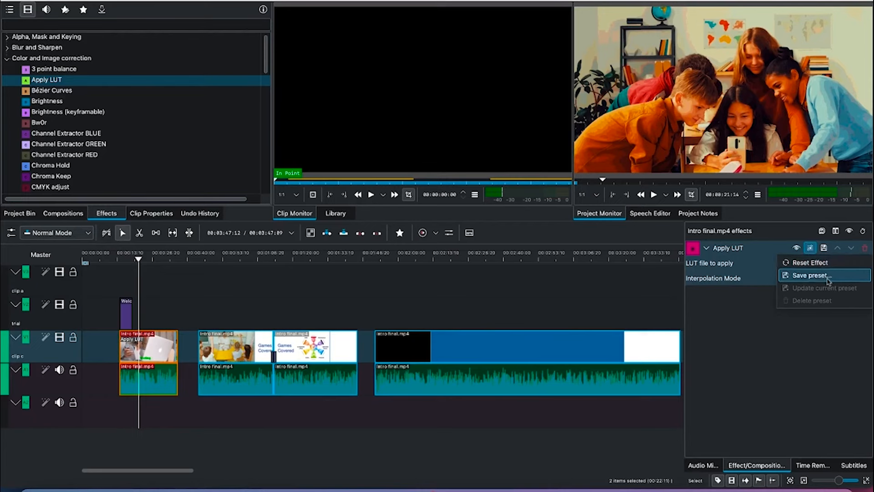
click(747, 342)
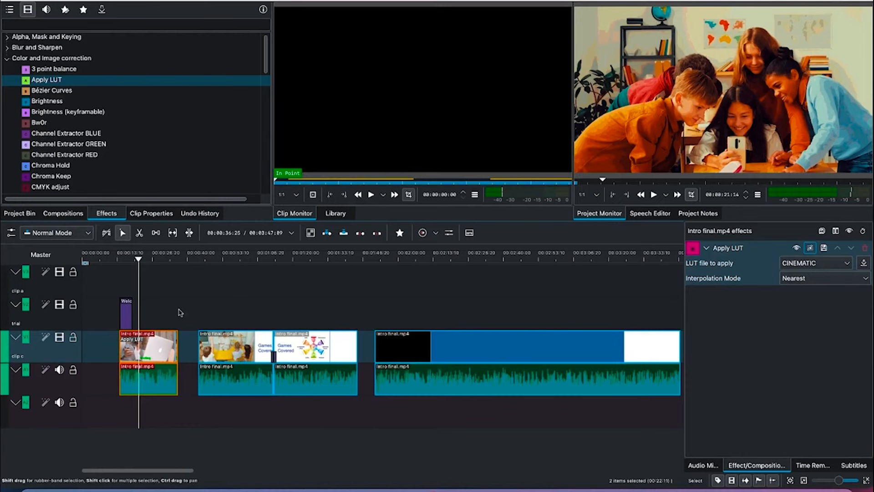
key(space)
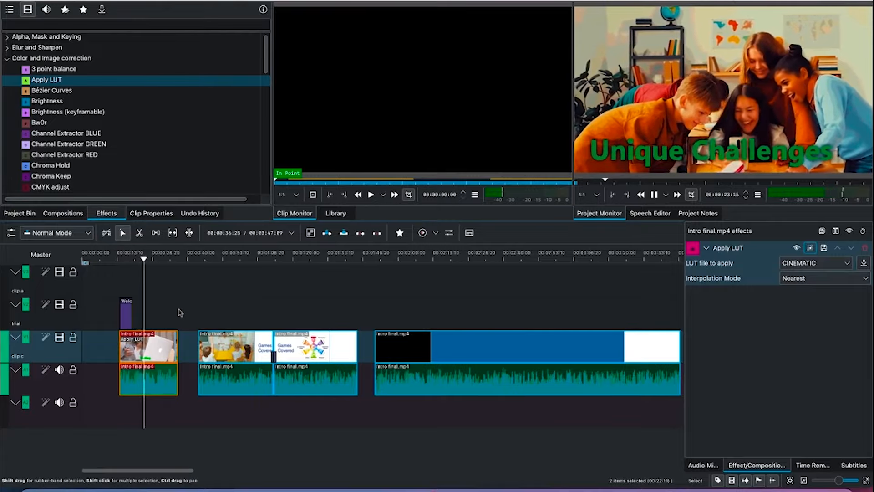
key(space)
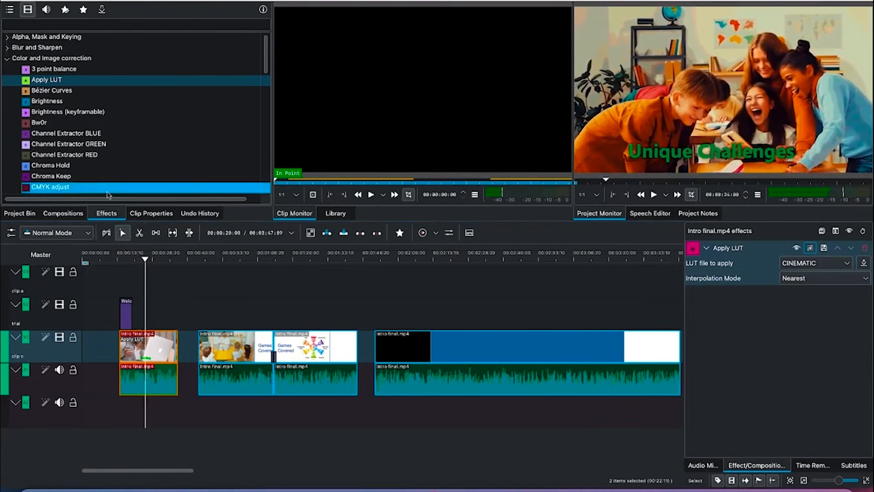
Collapse the Color and Image correction category and examine the effects in the Motion category of the video effects.
click(7, 60)
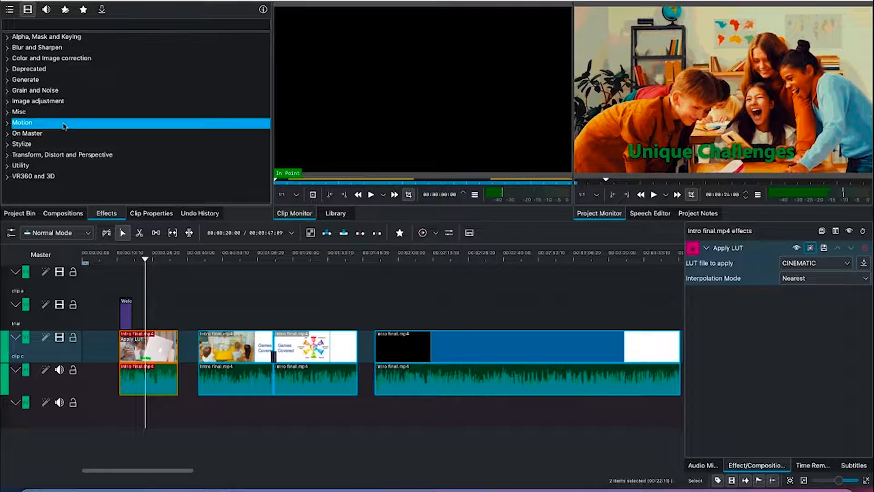
click(8, 123)
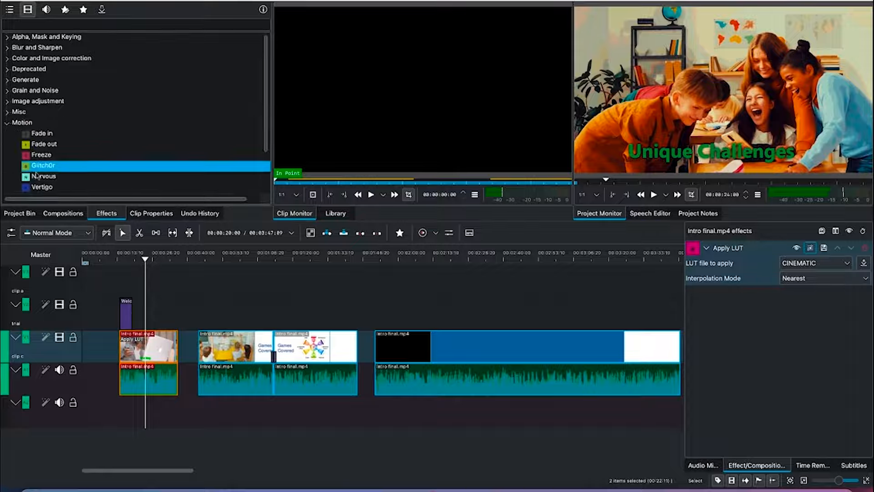
click(79, 182)
scroll(78, 178, down, 1)
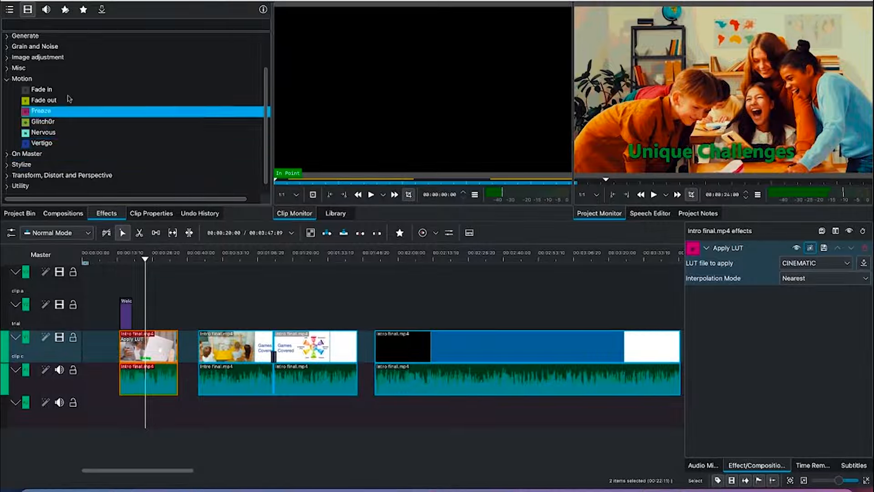
Look through the Audio category of the audio effects, and view the properties of the clip.
click(46, 10)
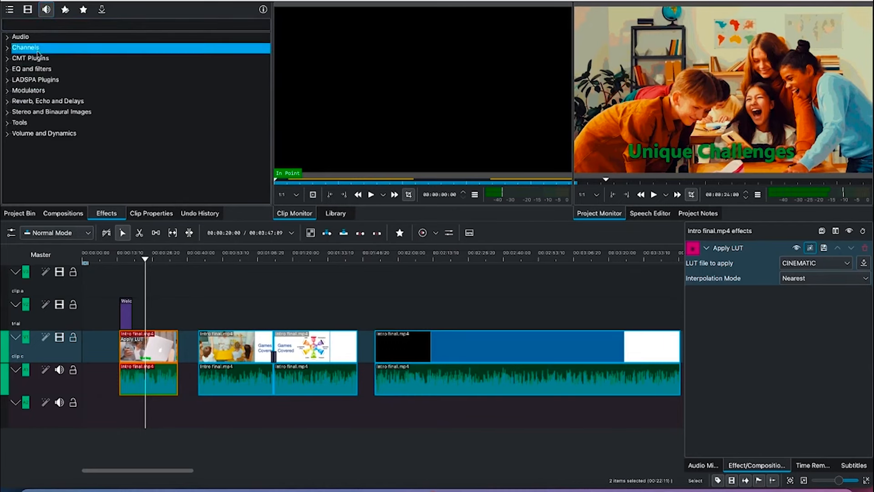
click(7, 38)
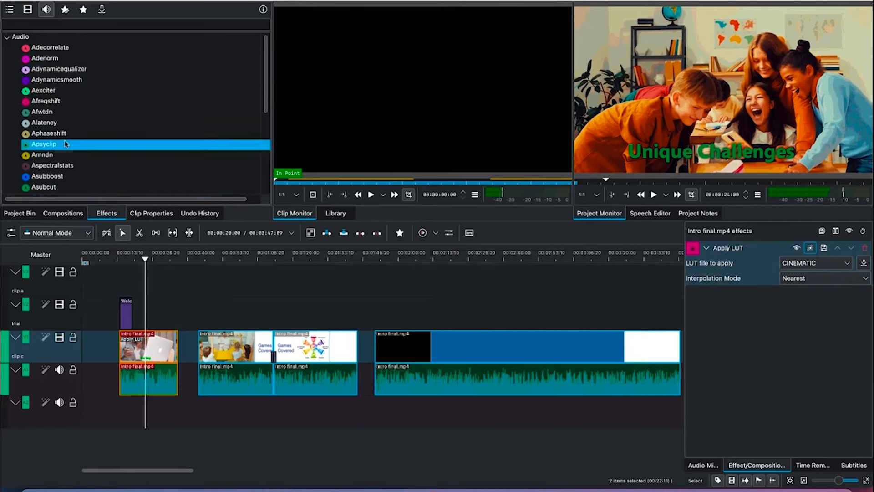
click(8, 38)
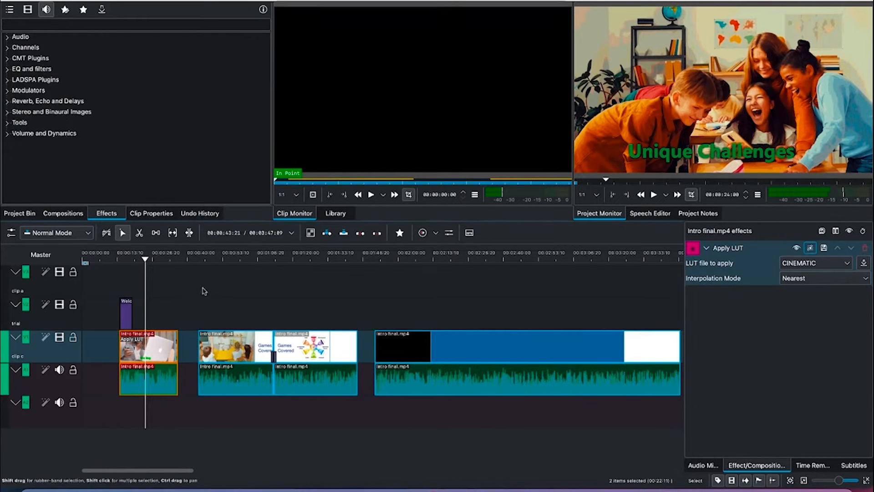
click(158, 214)
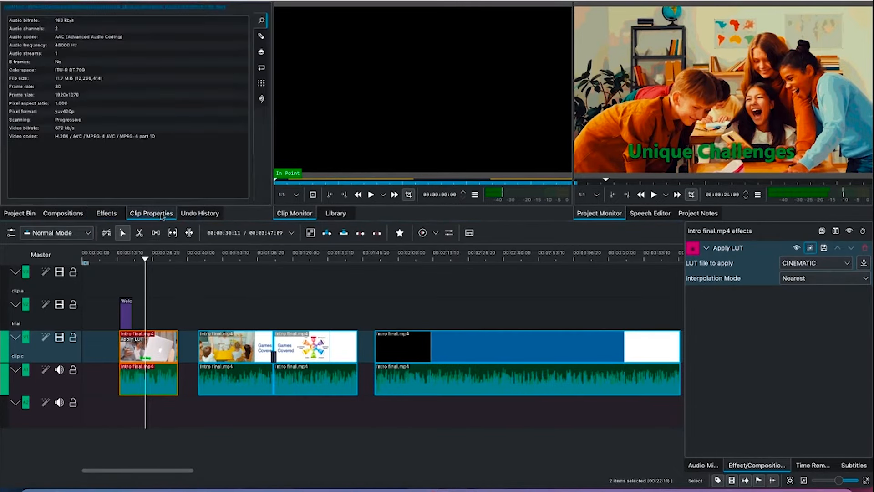
Step back and forth through the undo history, ending at the Add effect Apply LUT entry.
click(199, 214)
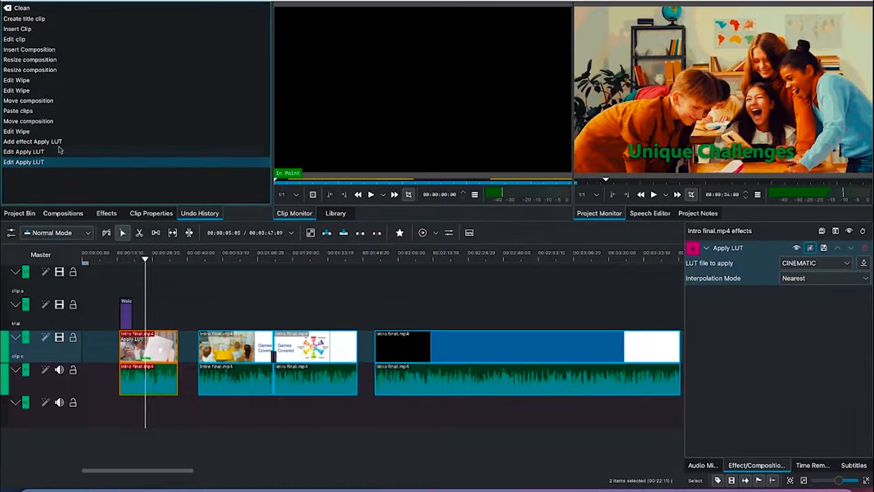
click(48, 121)
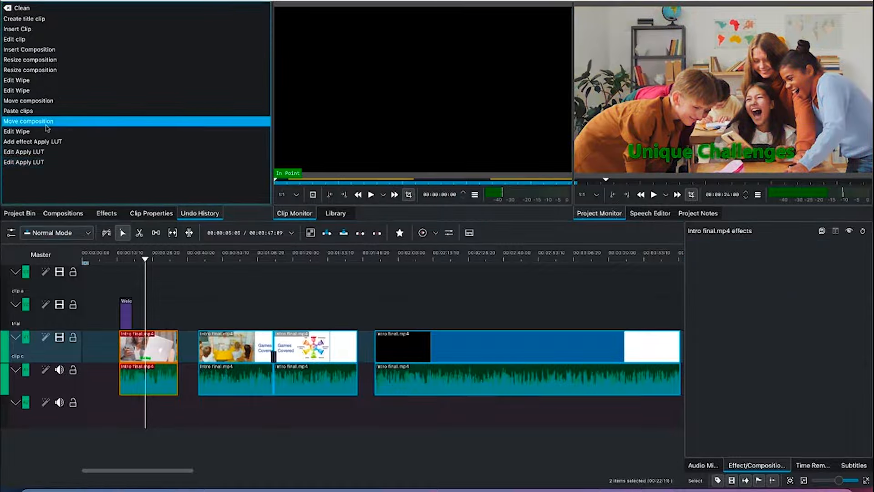
click(47, 90)
click(48, 80)
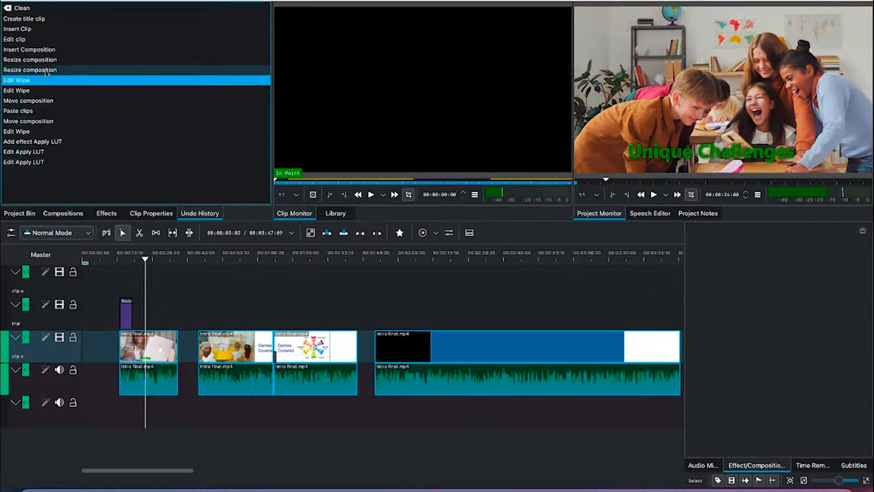
click(47, 70)
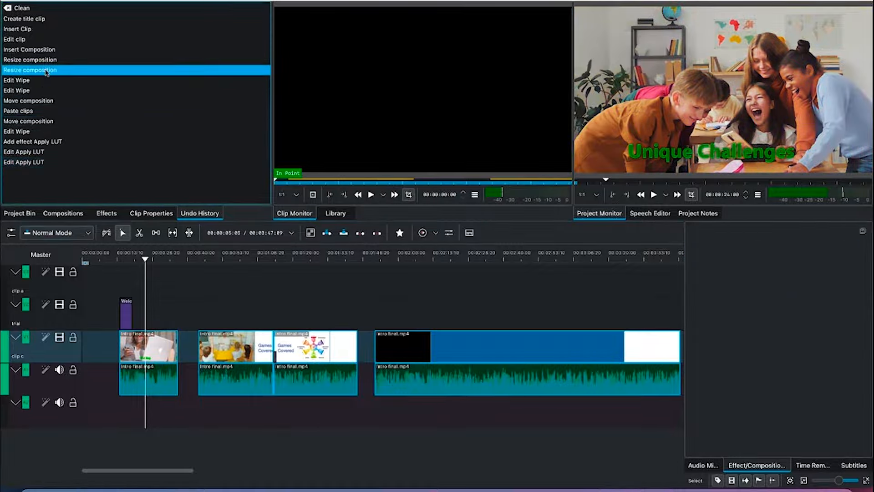
click(48, 141)
click(51, 131)
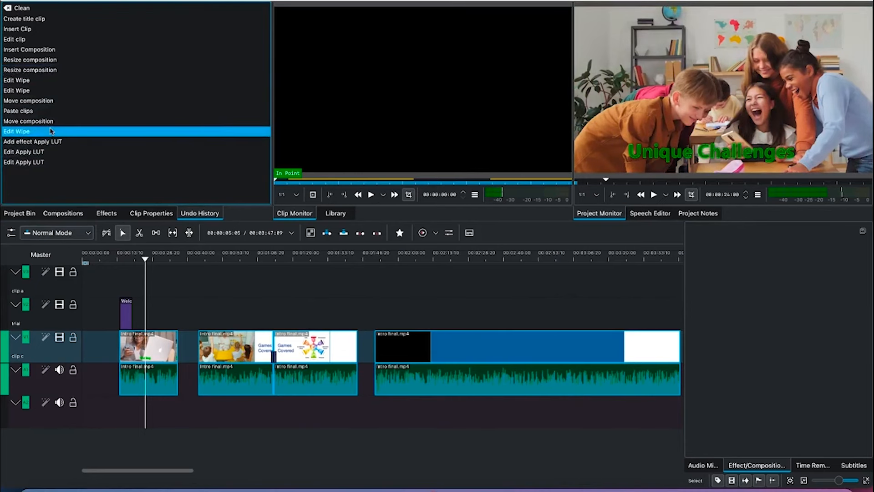
click(58, 142)
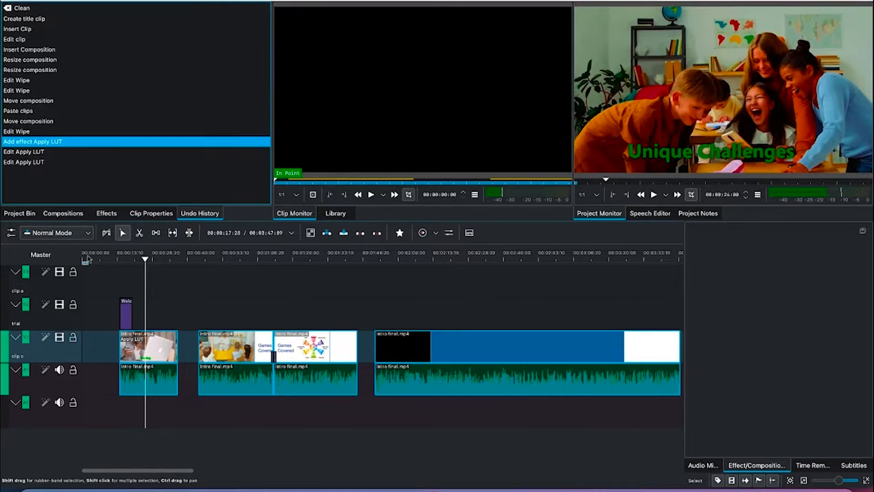
Save the project as Kdenlive1 in Documents/YouTube/Kdenlive for beginners, and accept moving the temporary files to the new location.
click(19, 213)
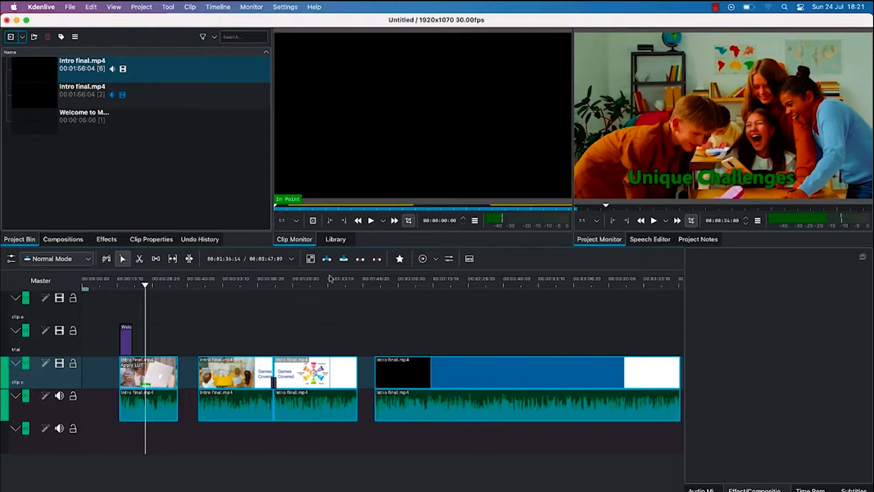
click(138, 7)
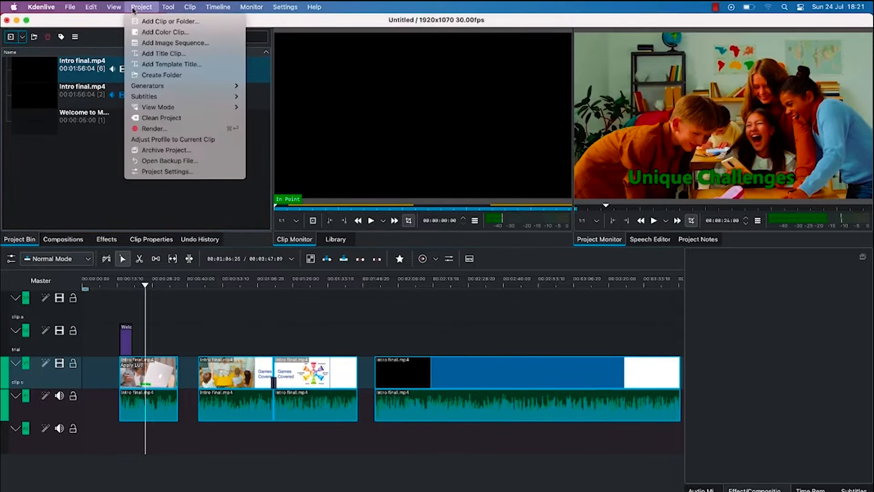
mouse_move(80, 3)
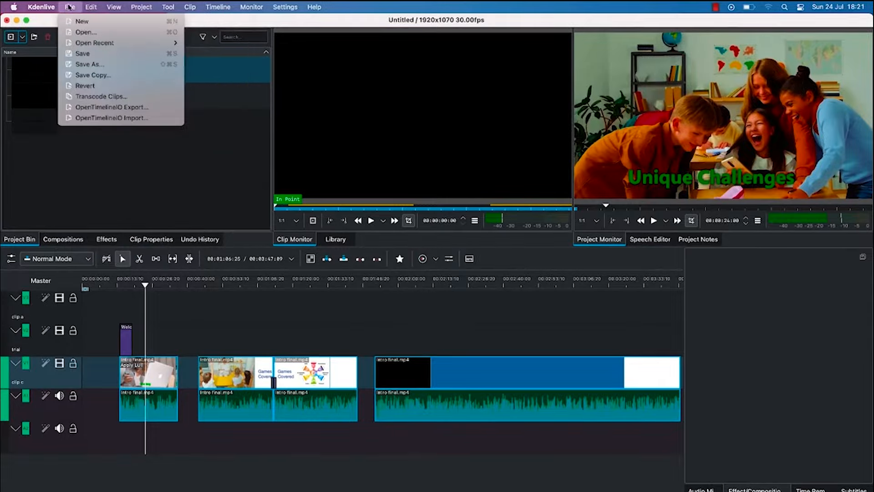
click(82, 54)
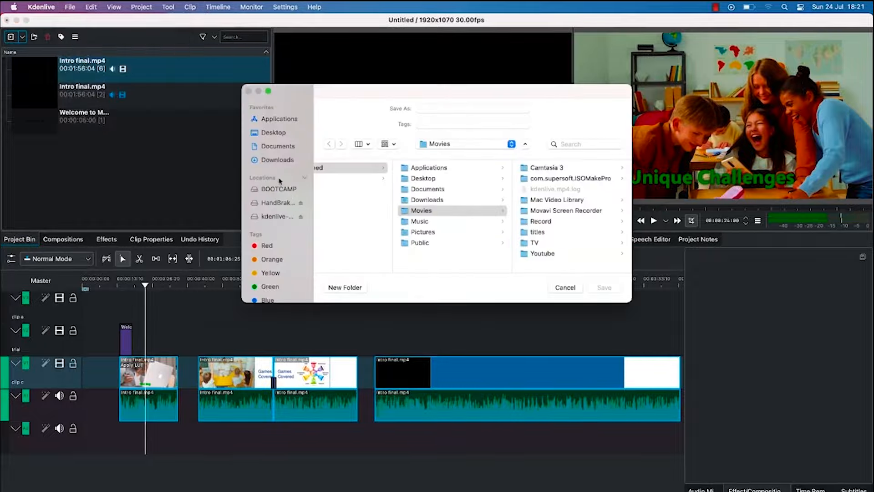
click(279, 147)
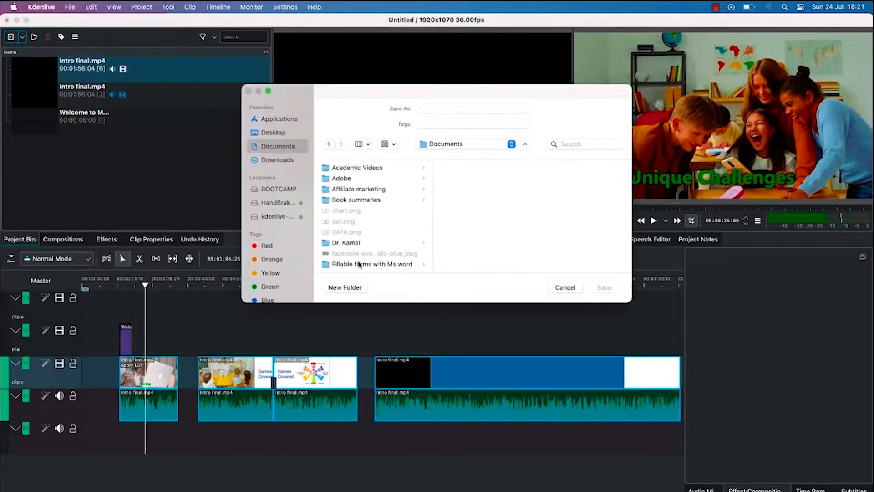
scroll(360, 262, down, 10)
click(357, 263)
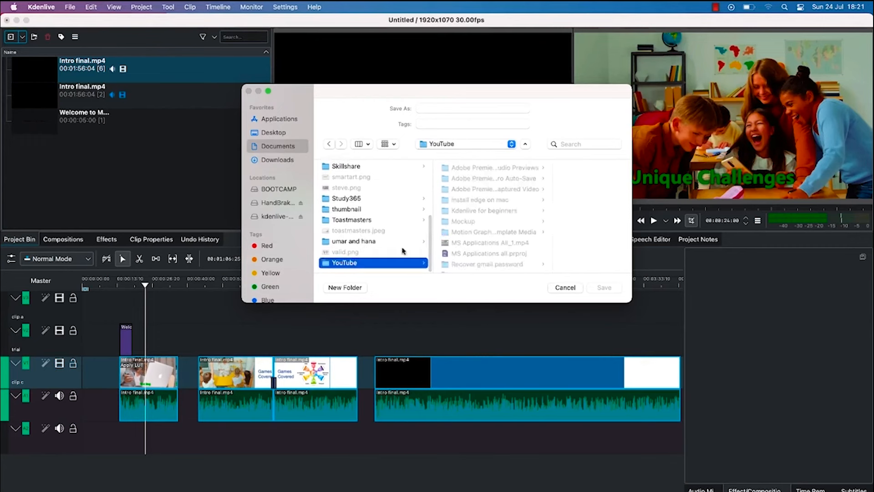
click(476, 214)
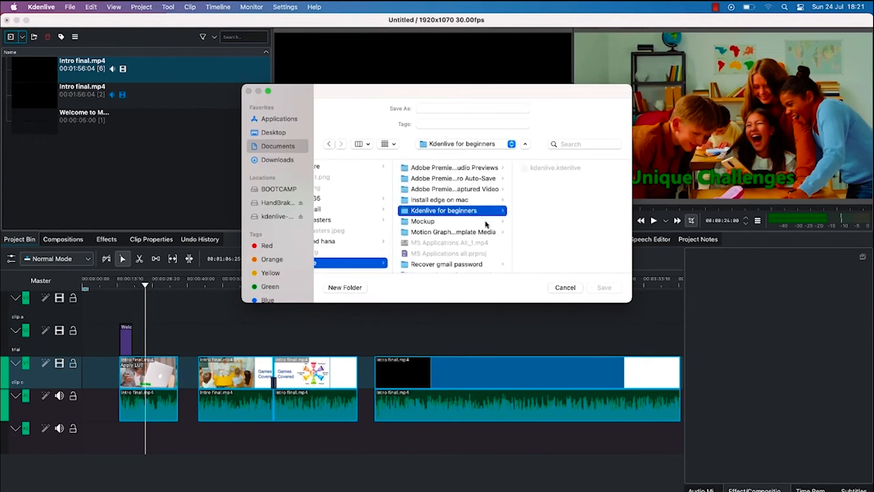
click(434, 106)
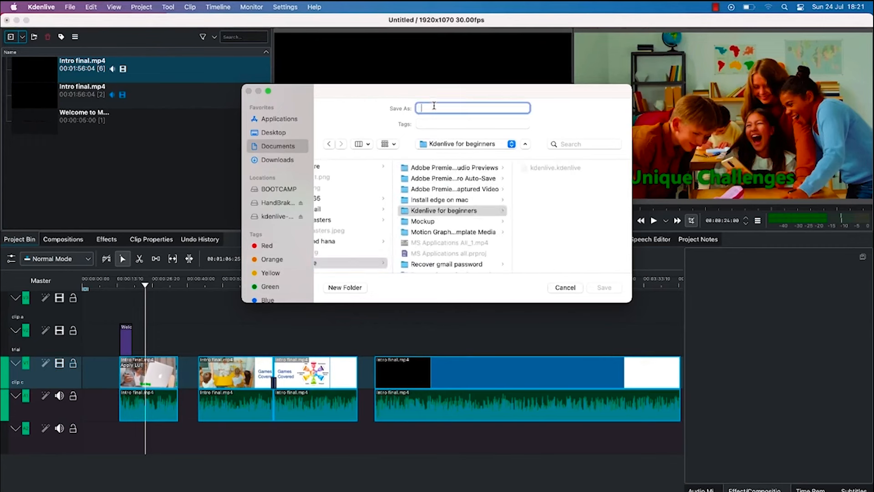
text(Kdenlive1)
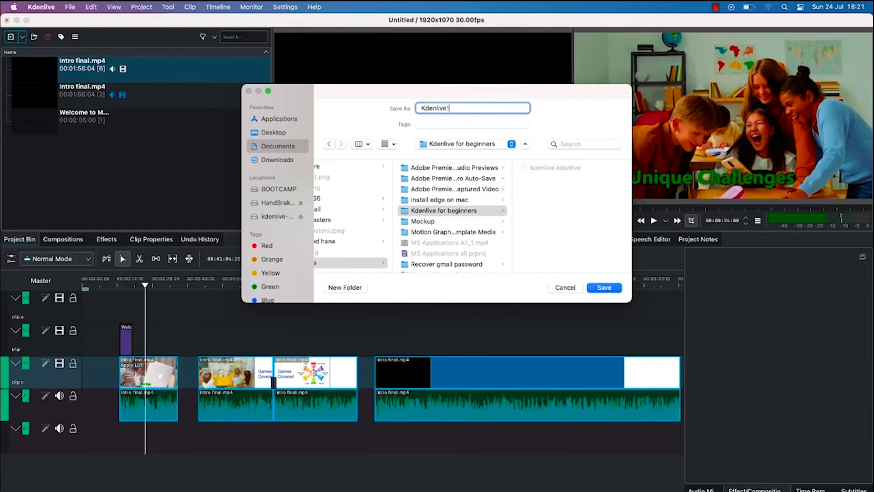
click(604, 287)
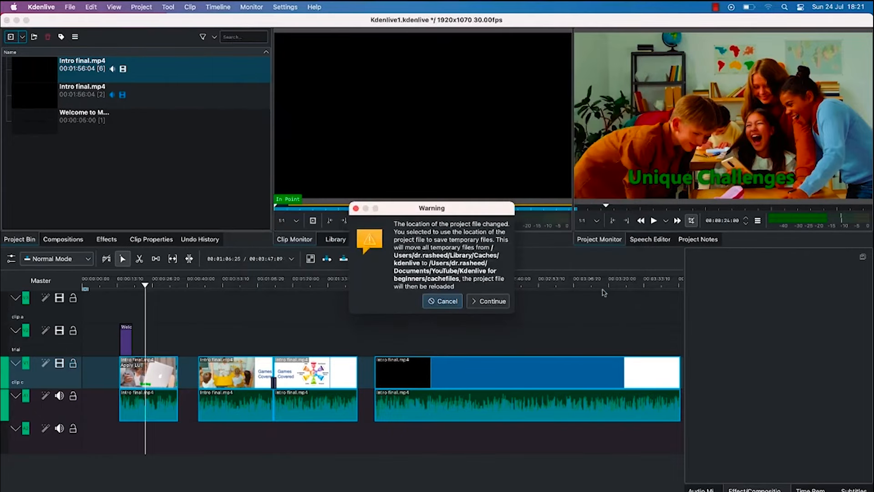
click(488, 301)
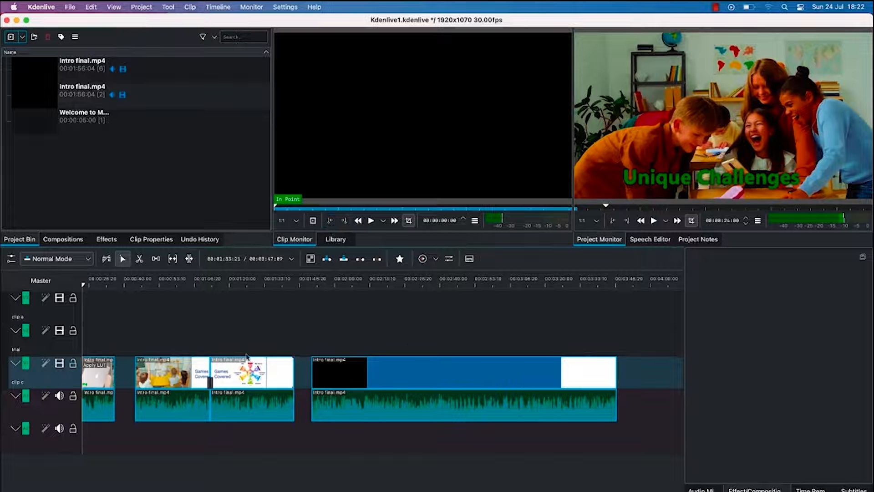
Open the project's render settings, check the output location, and select the MP4-H264/AAC preset under Generic.
click(138, 11)
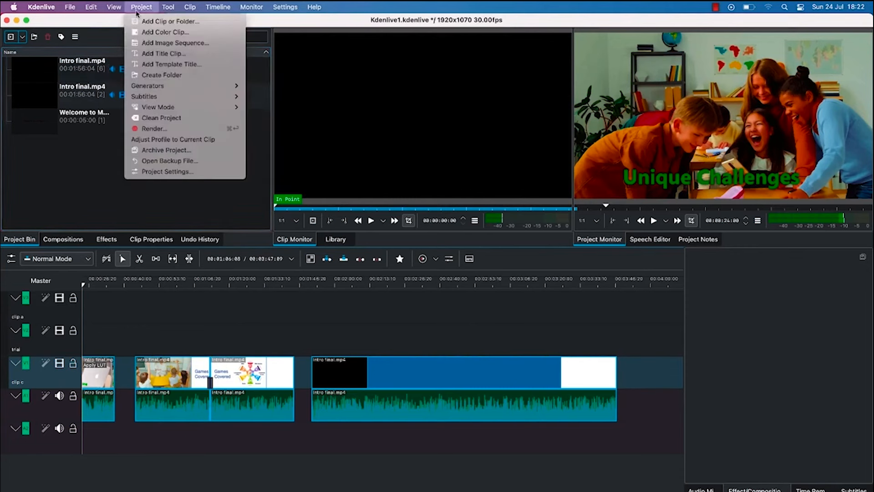
click(165, 131)
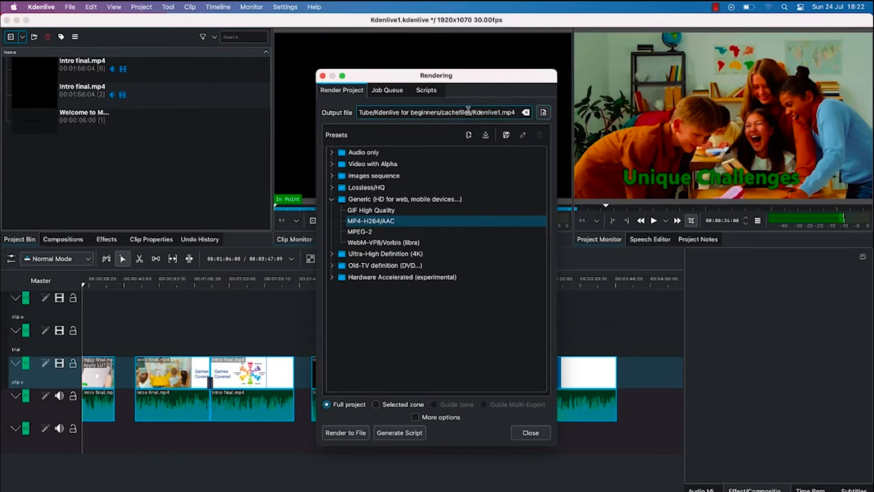
click(543, 112)
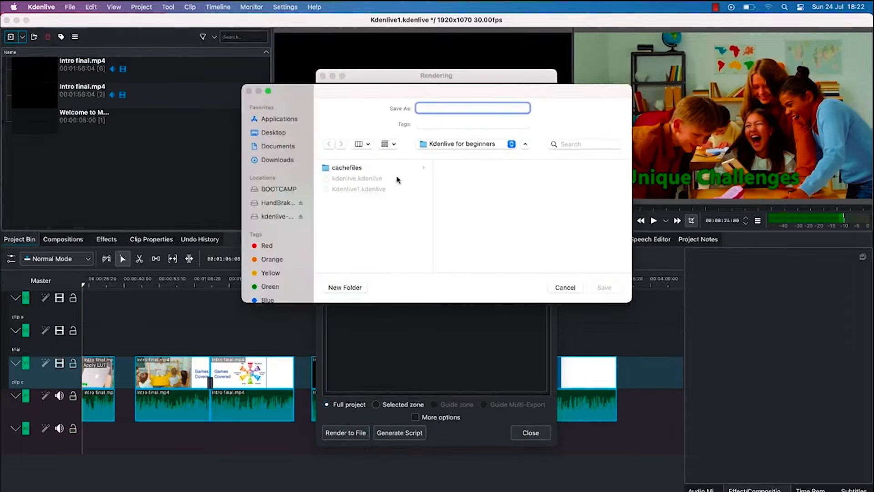
click(565, 287)
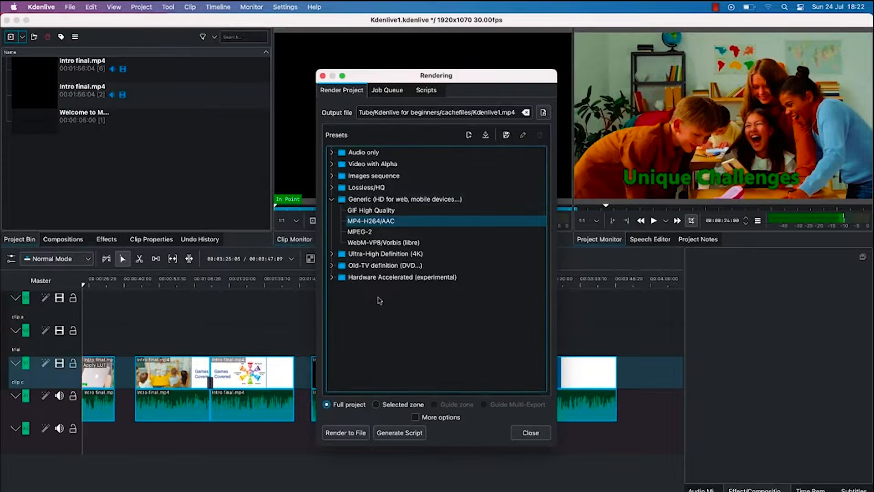
click(381, 222)
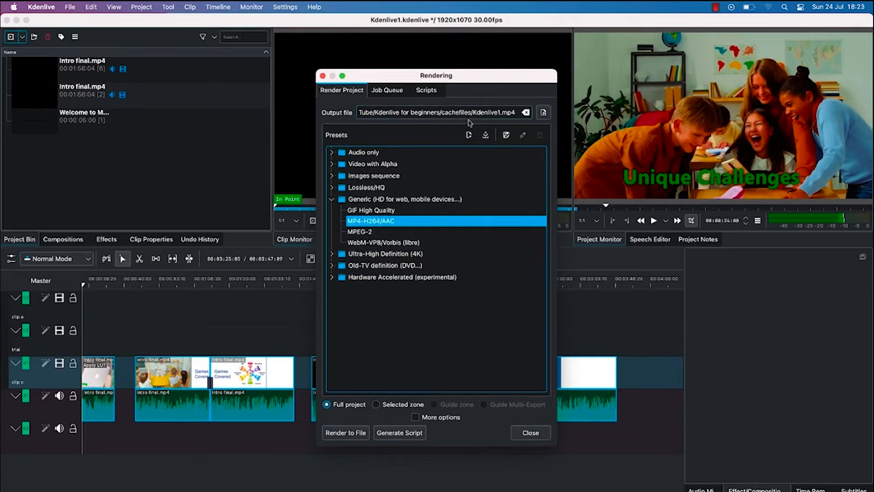
Render the full project to the MP4 file, remove the finished job from the queue, and close the rendering window.
click(338, 433)
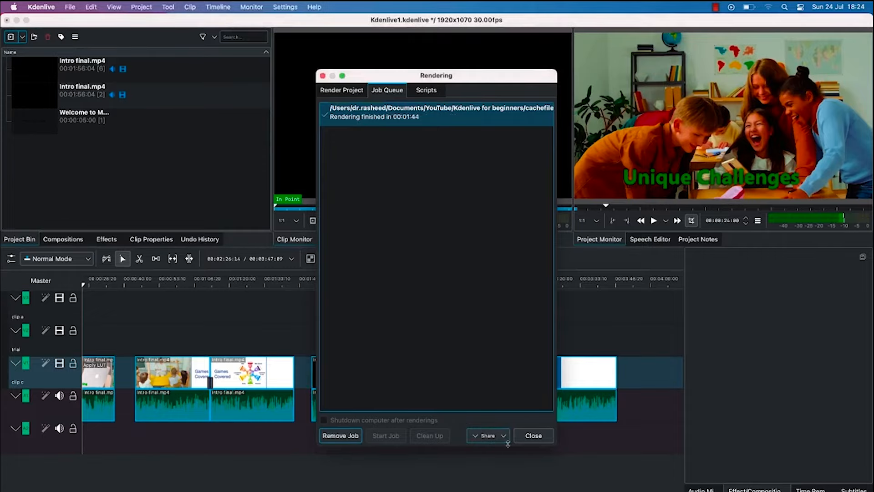
click(335, 436)
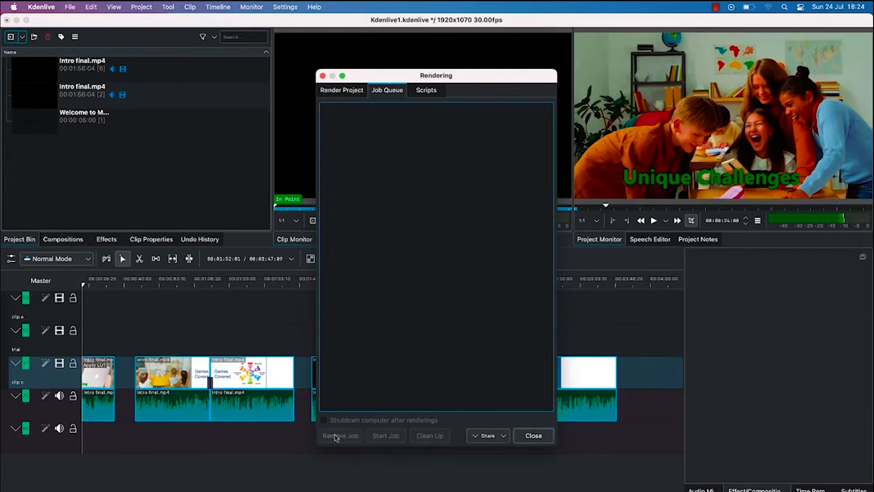
click(530, 435)
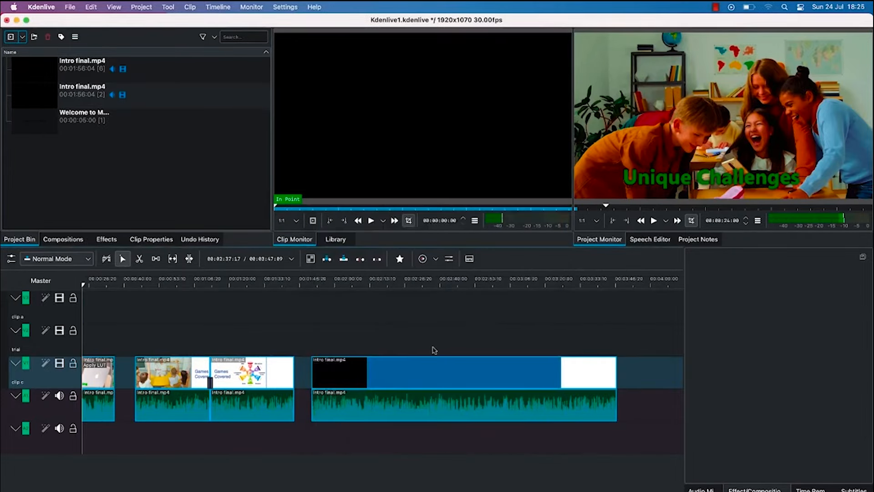
Switch to QuickTime Player with the rendered Kdenlive1.mp4, play it, skip through the opening part with the titles, and pause playback.
key(ctrl+Up)
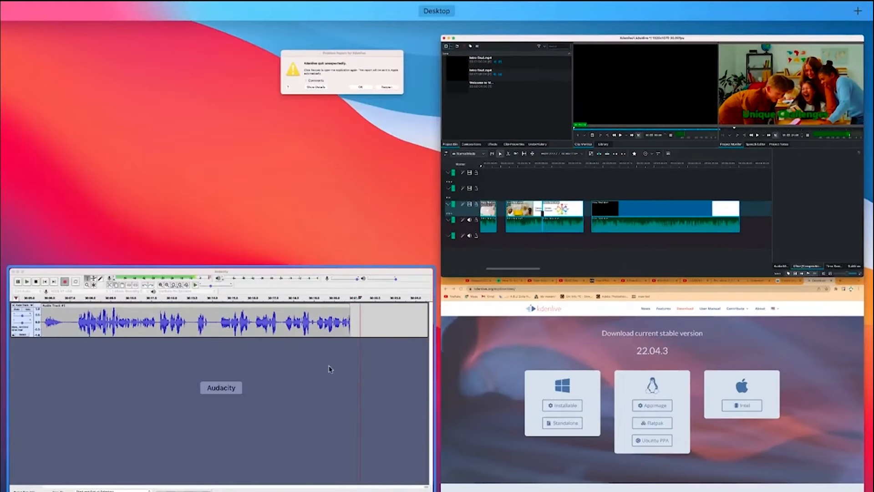
key(ctrl+Up)
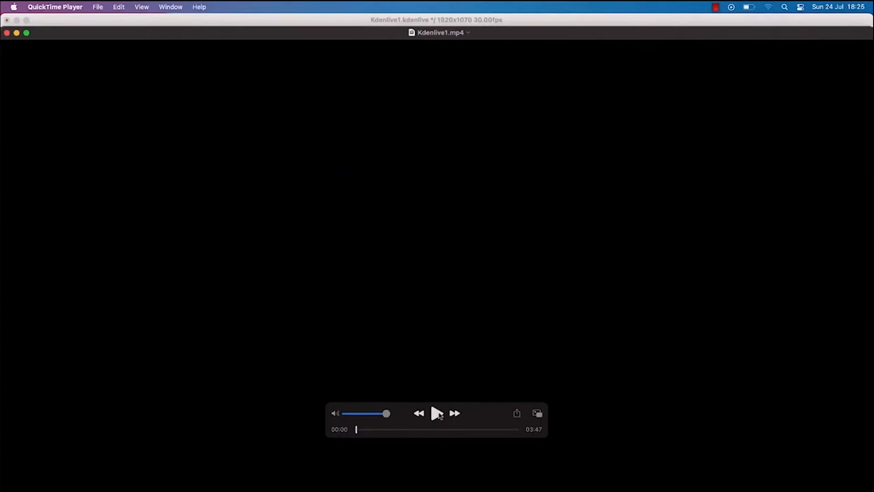
click(439, 415)
click(375, 429)
click(362, 429)
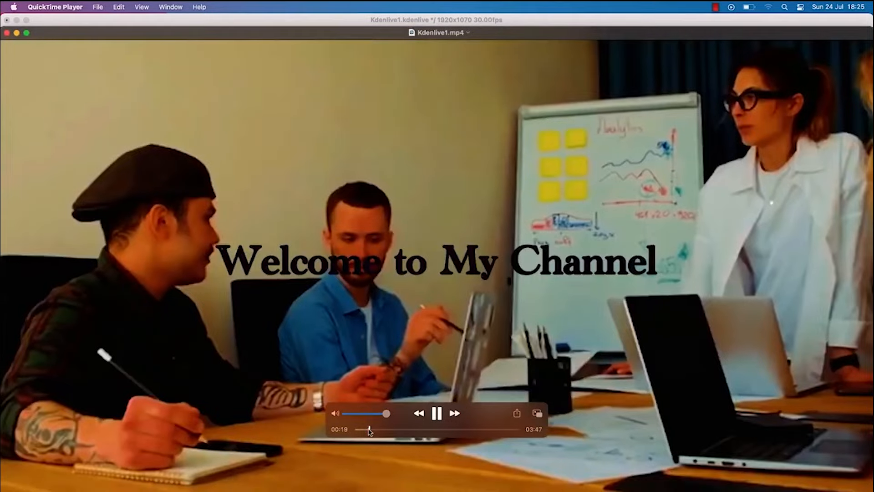
click(370, 430)
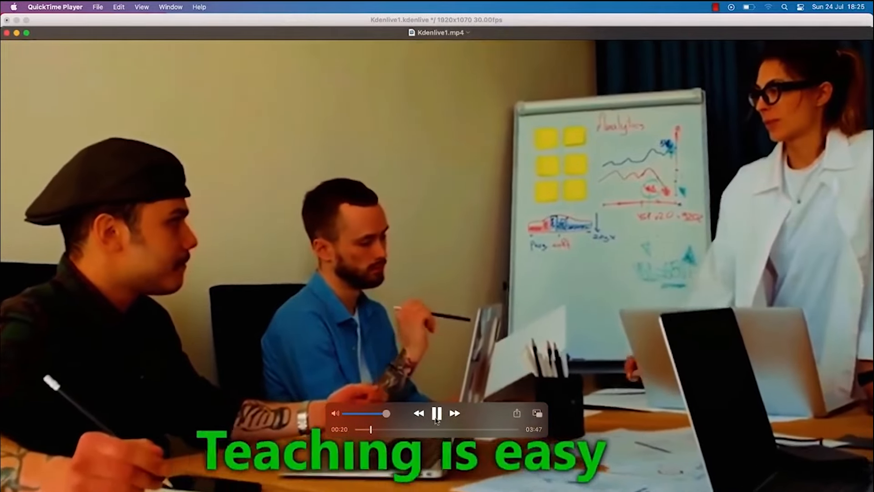
click(436, 416)
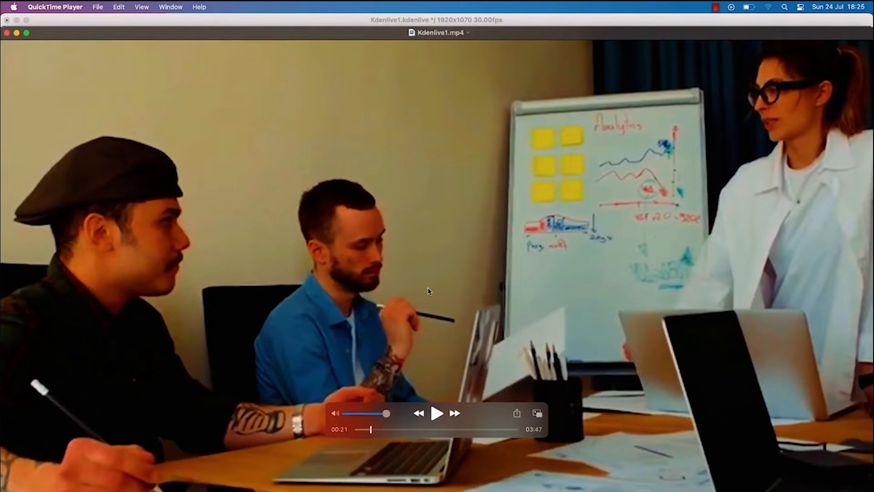